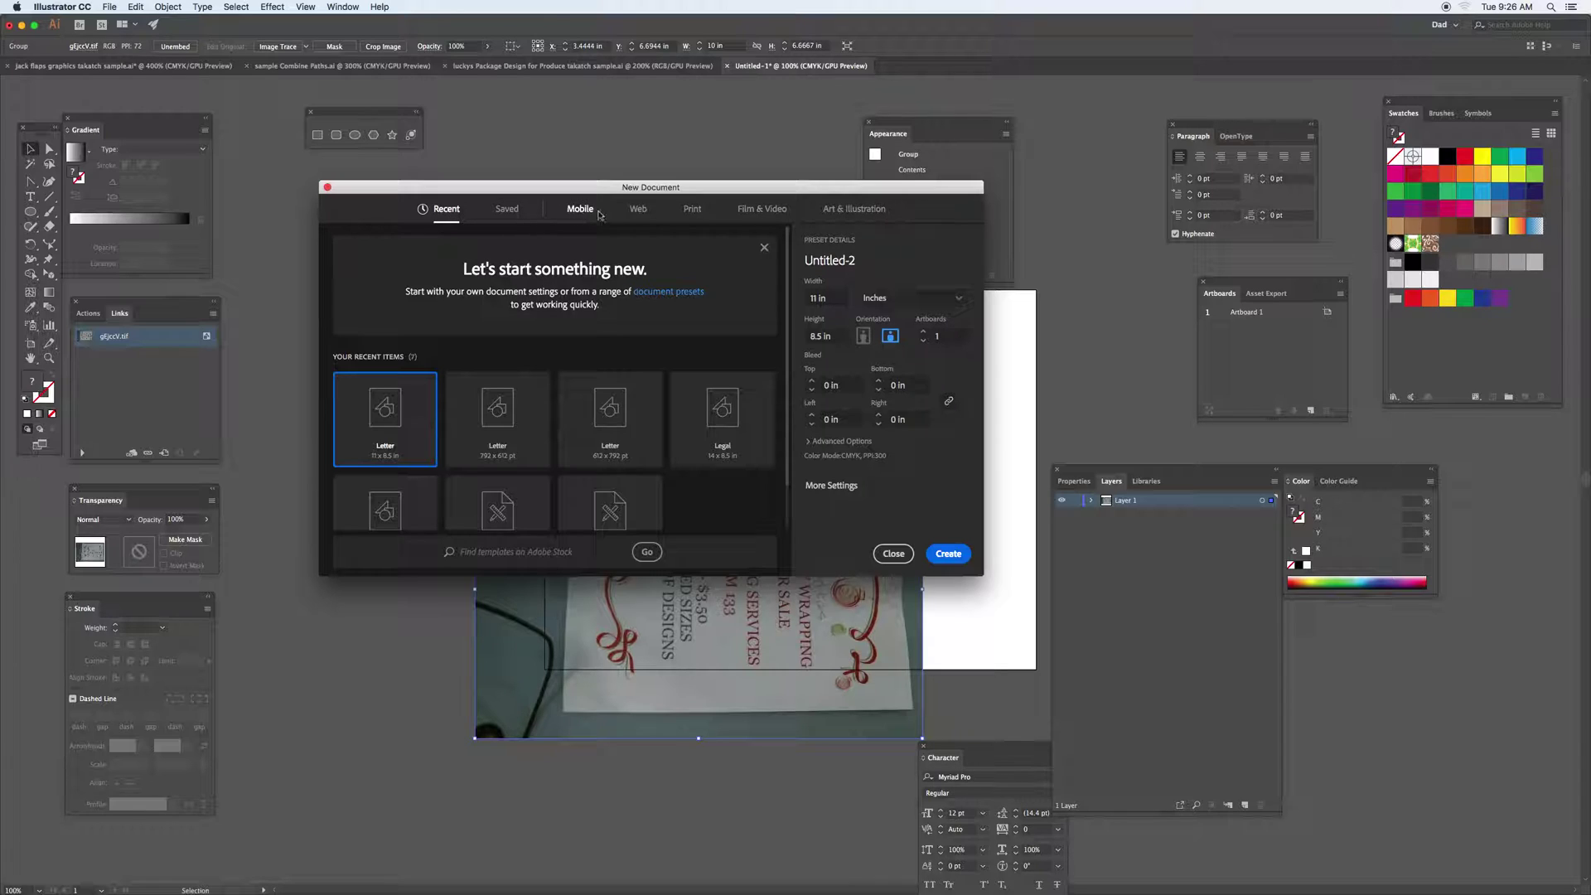
pyautogui.click(693, 210)
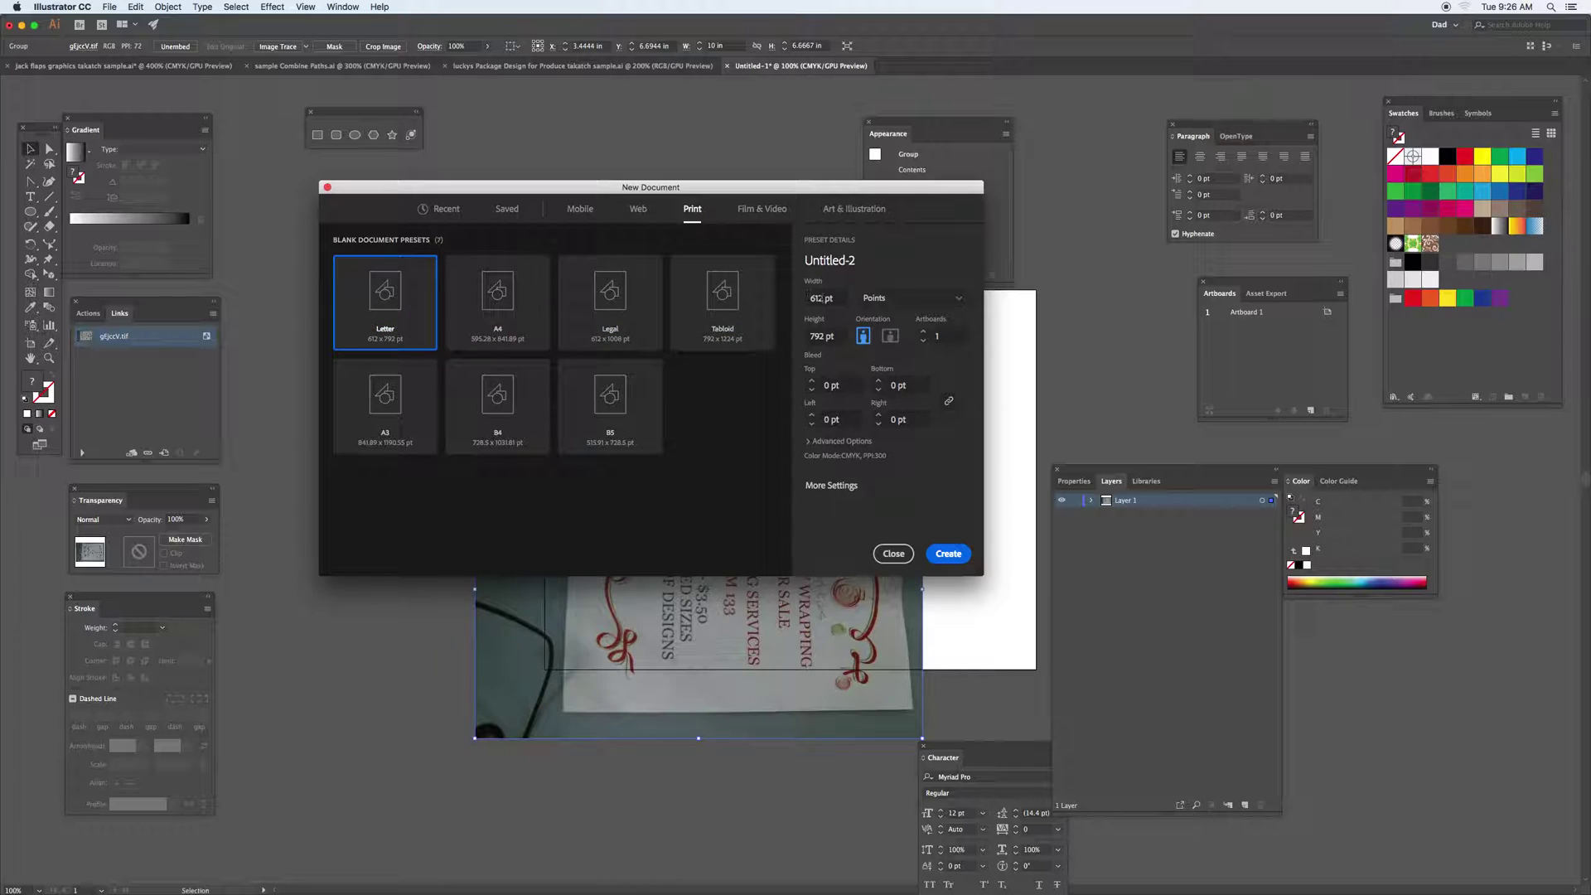
pyautogui.click(919, 301)
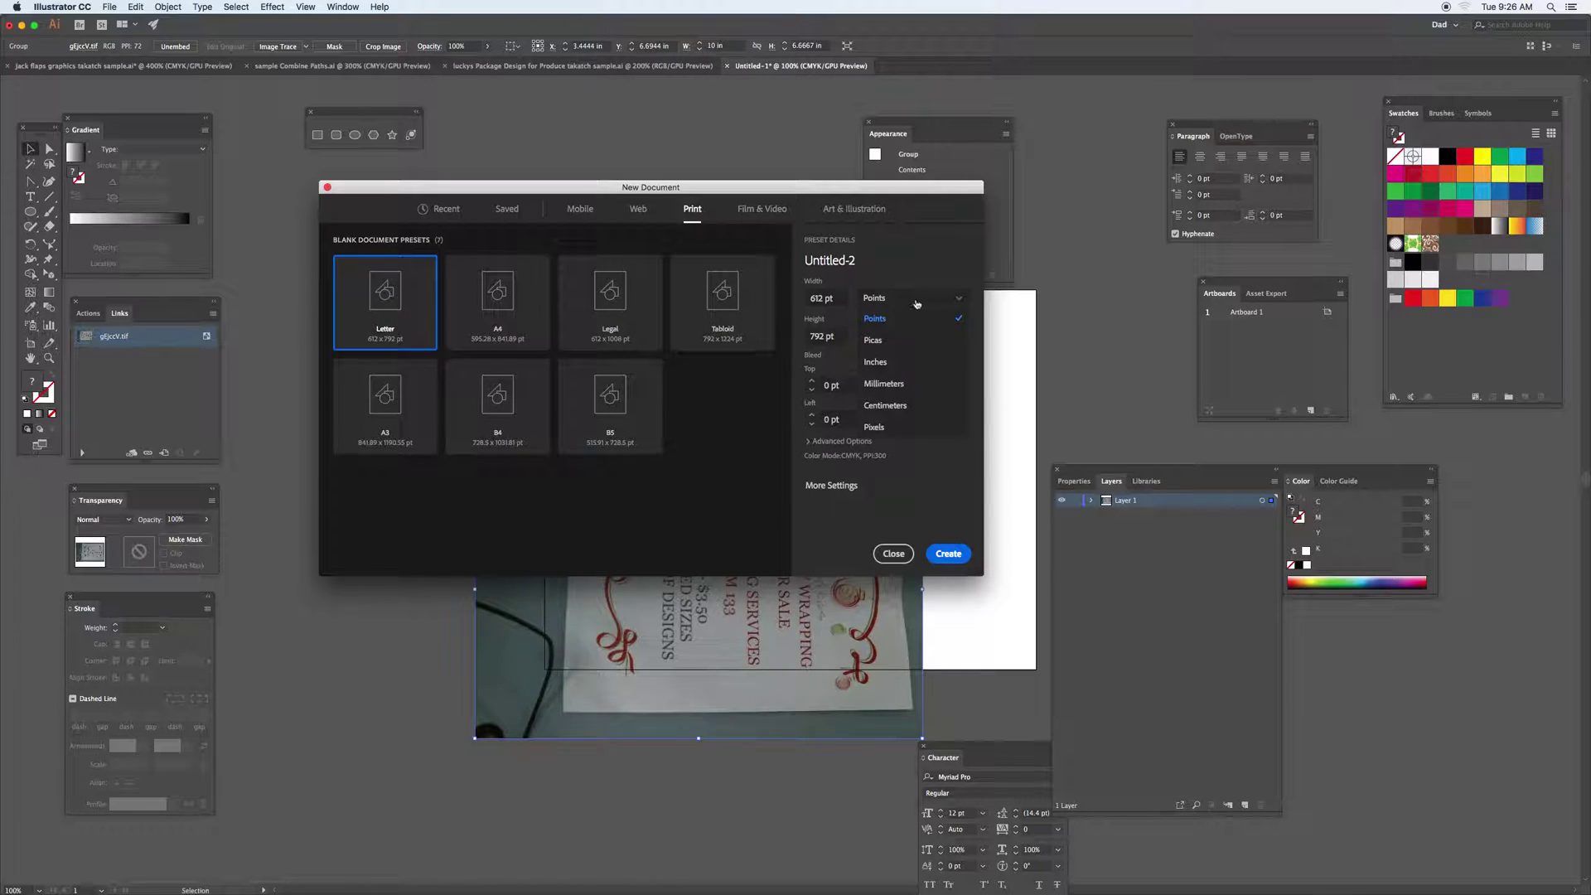
pyautogui.click(884, 365)
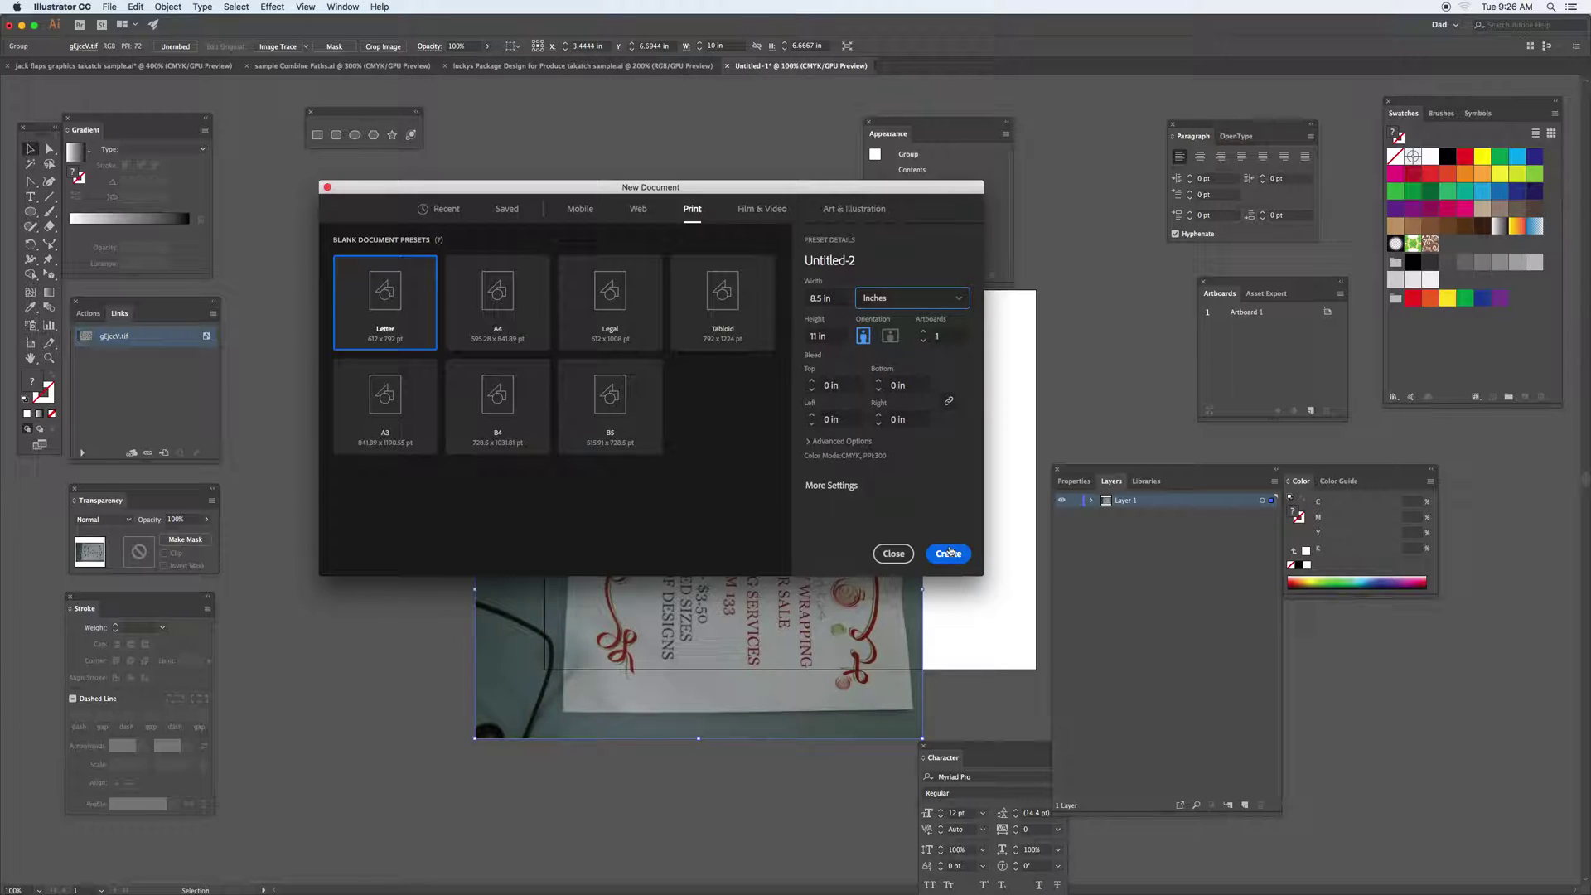
pyautogui.click(906, 556)
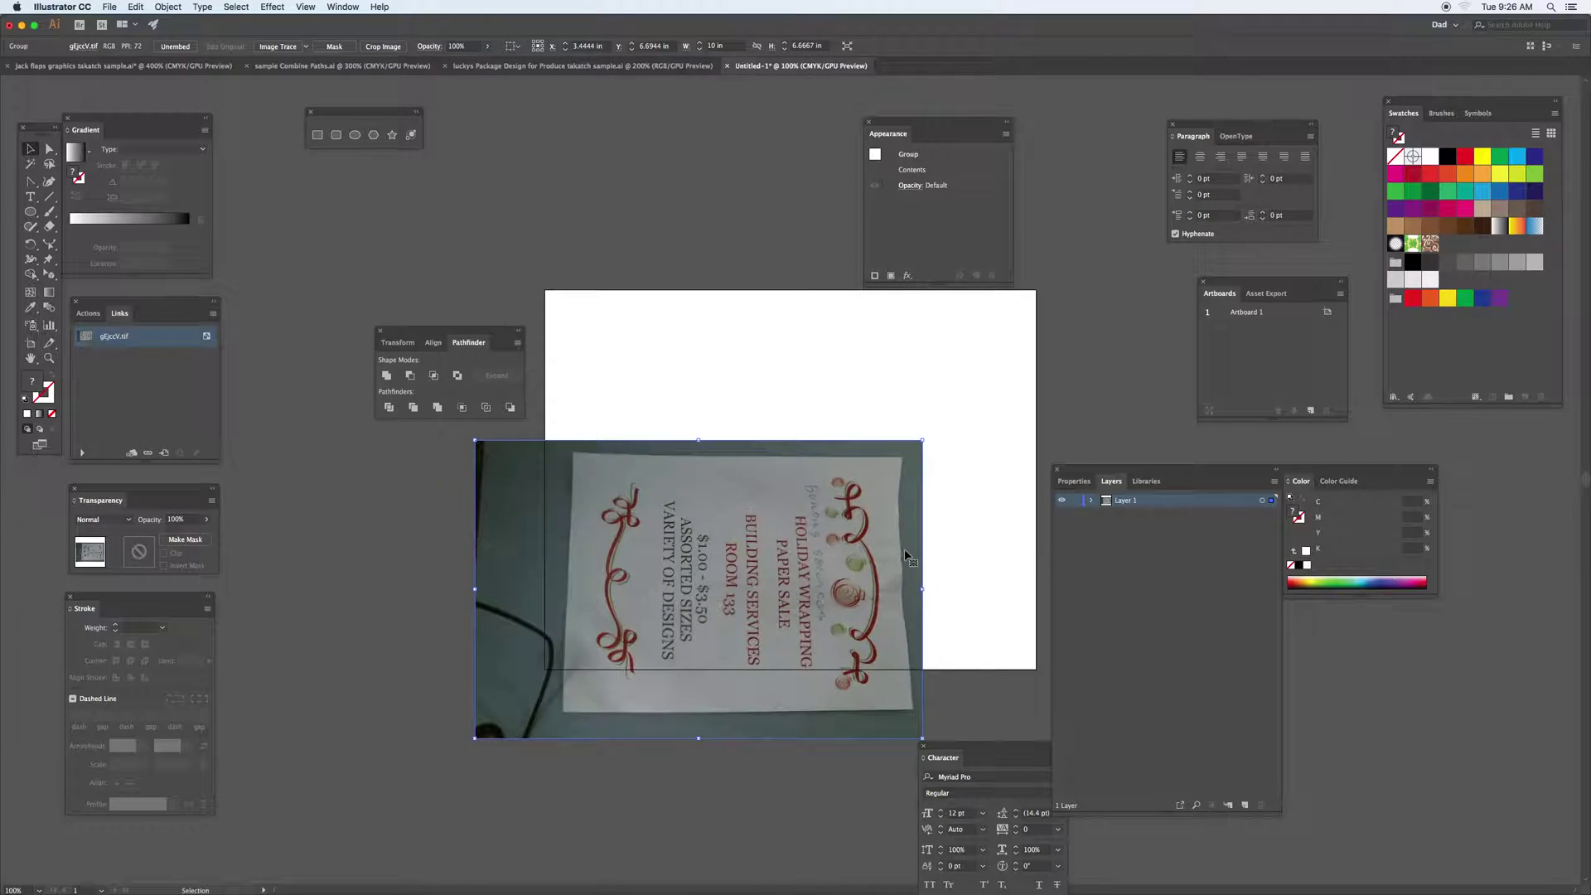
# Step: Change the artboard's orientation to portrait with the Letter preset, making it 8.5 in wide and 11 in high
pyautogui.click(722, 341)
pyautogui.moveTo(719, 342); pyautogui.dragTo(650, 298)
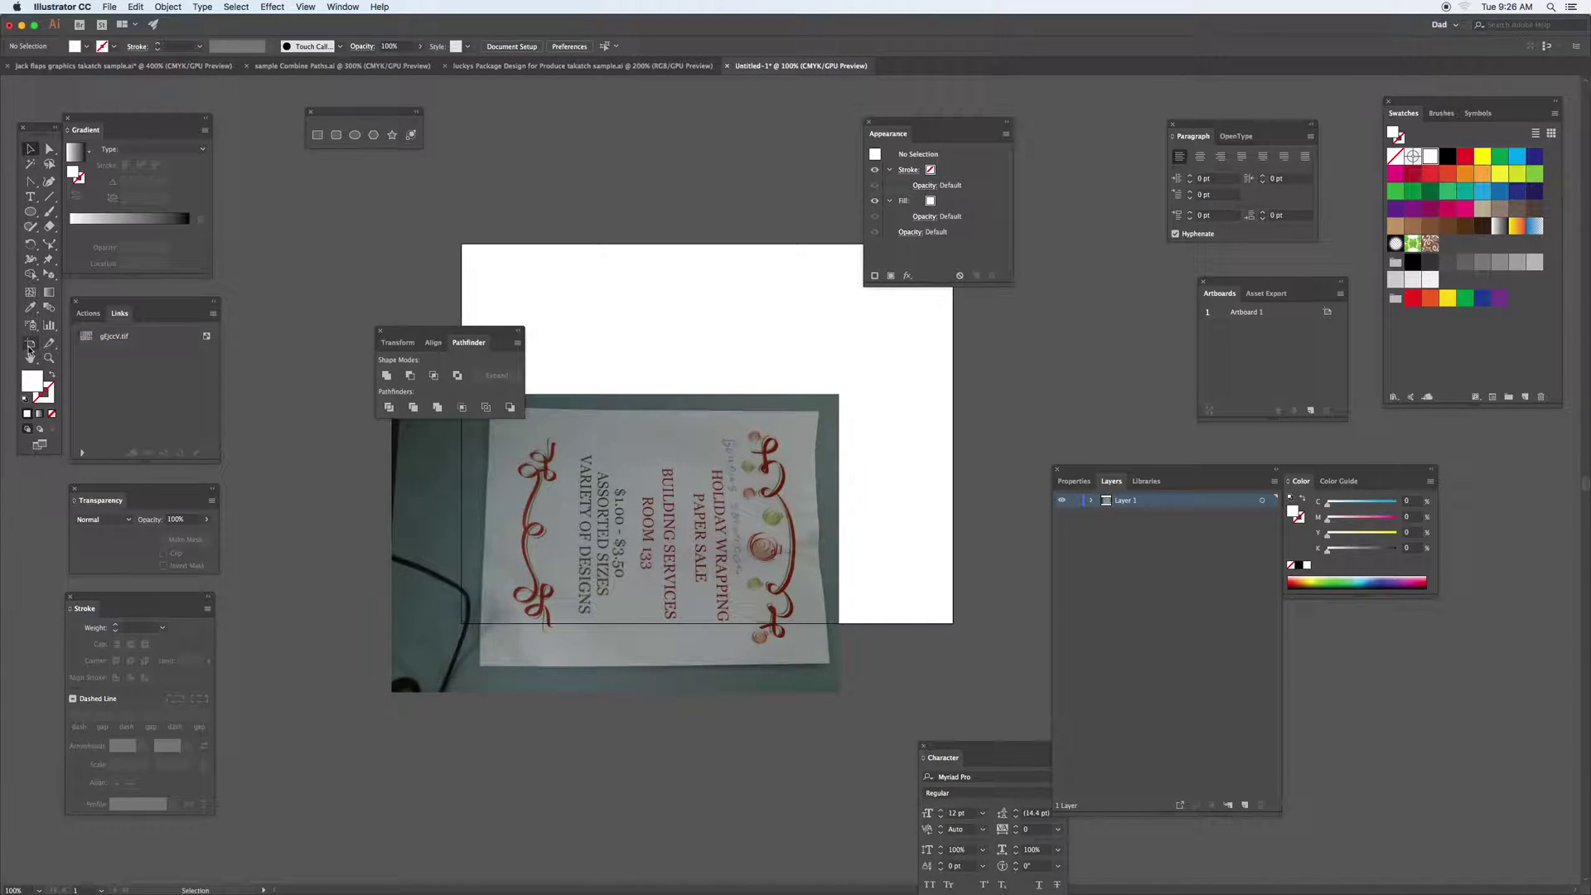
pyautogui.doubleClick(30, 348)
pyautogui.click(729, 367)
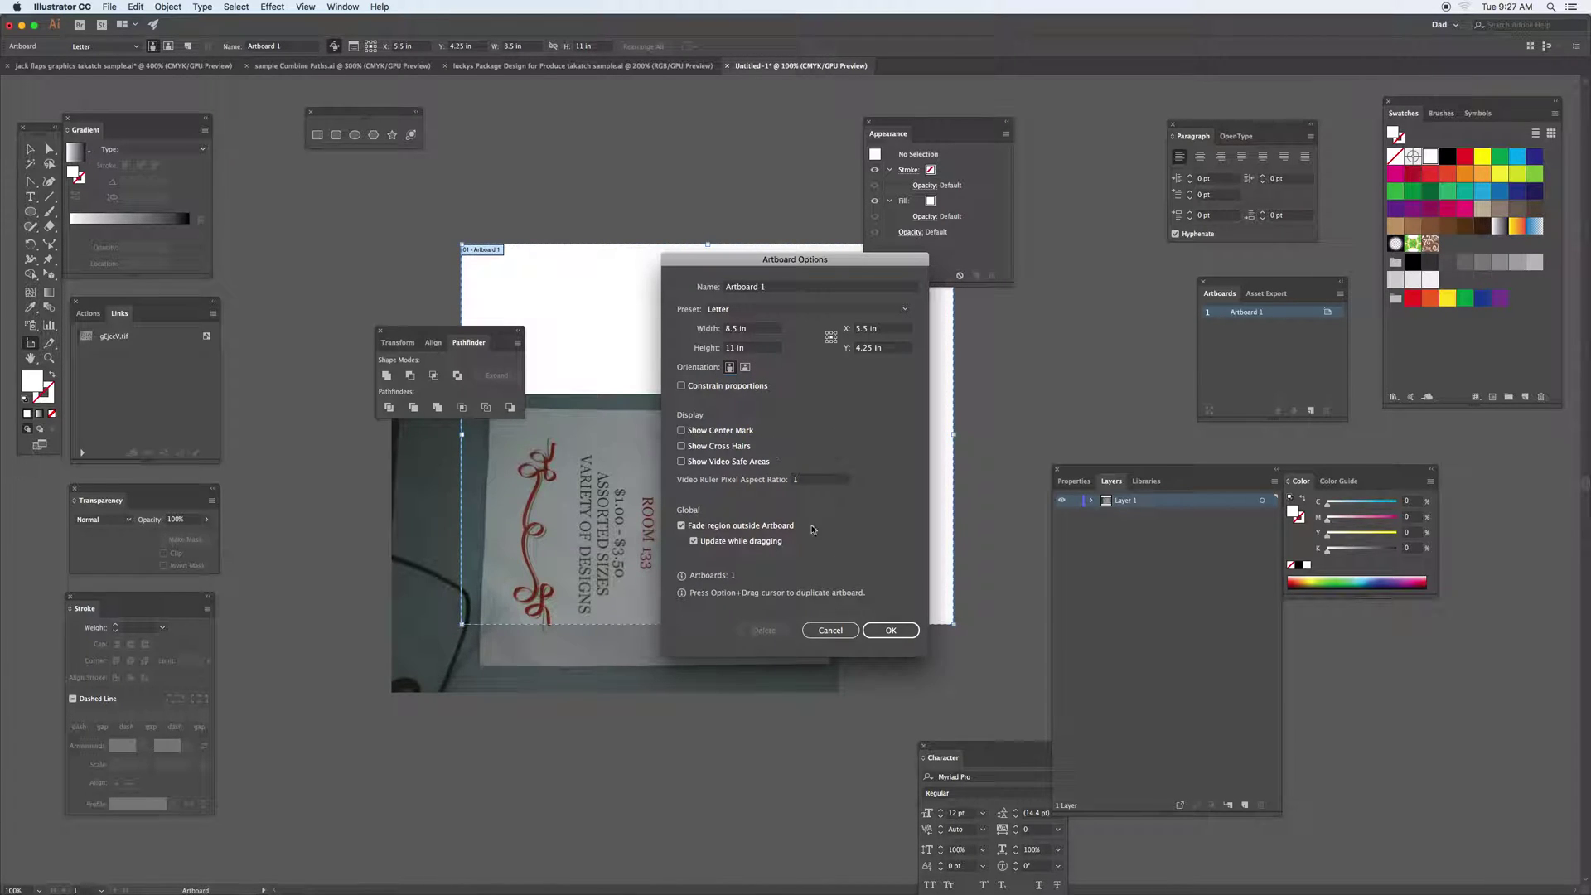
pyautogui.click(890, 630)
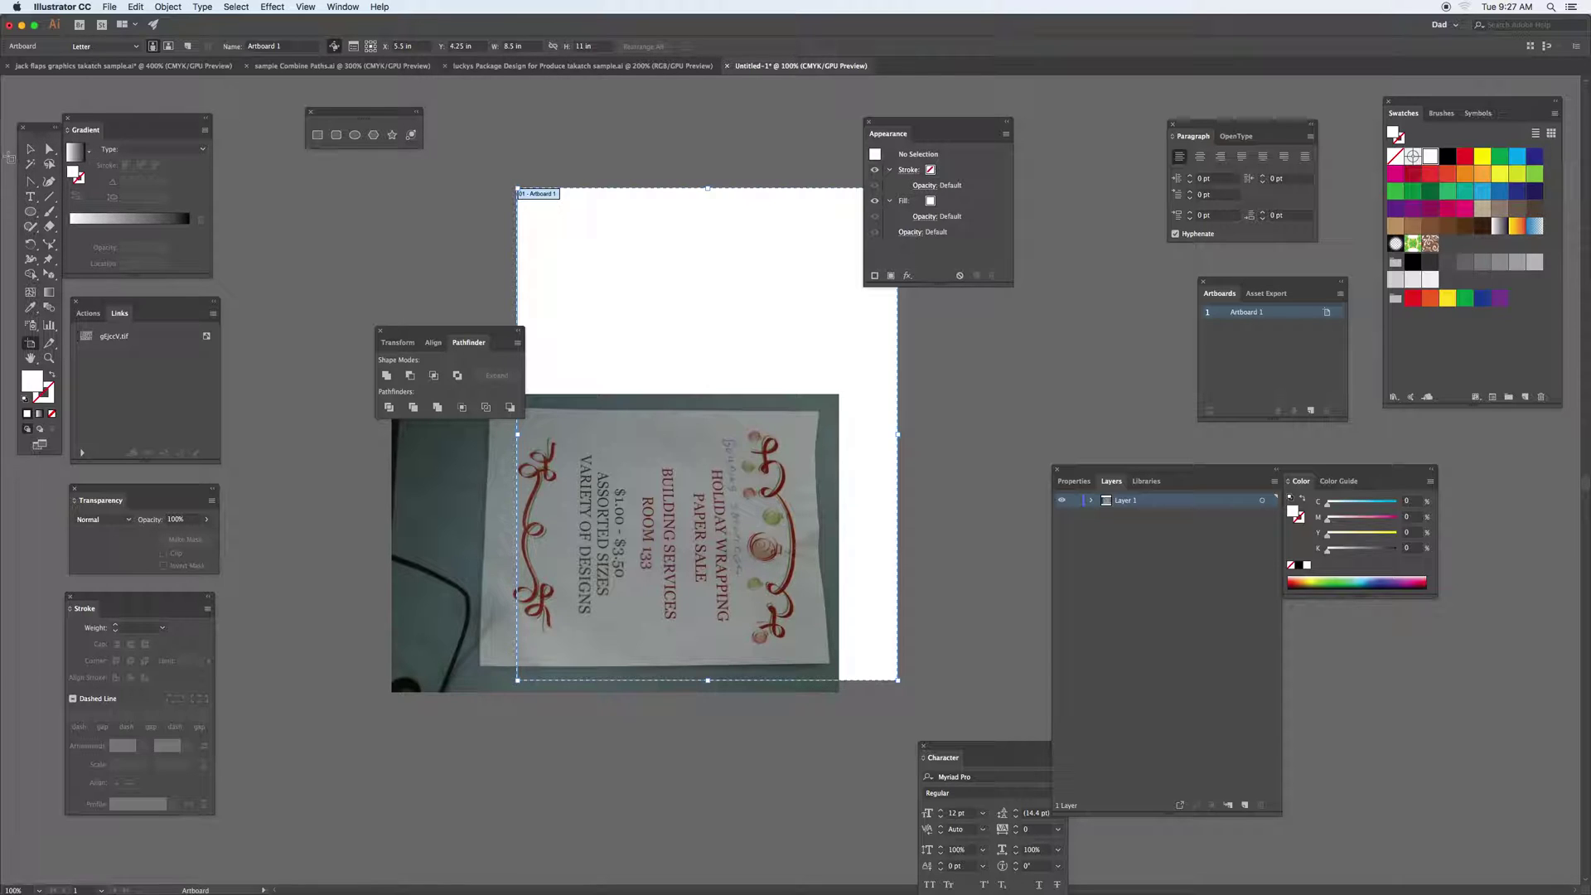
pyautogui.click(29, 149)
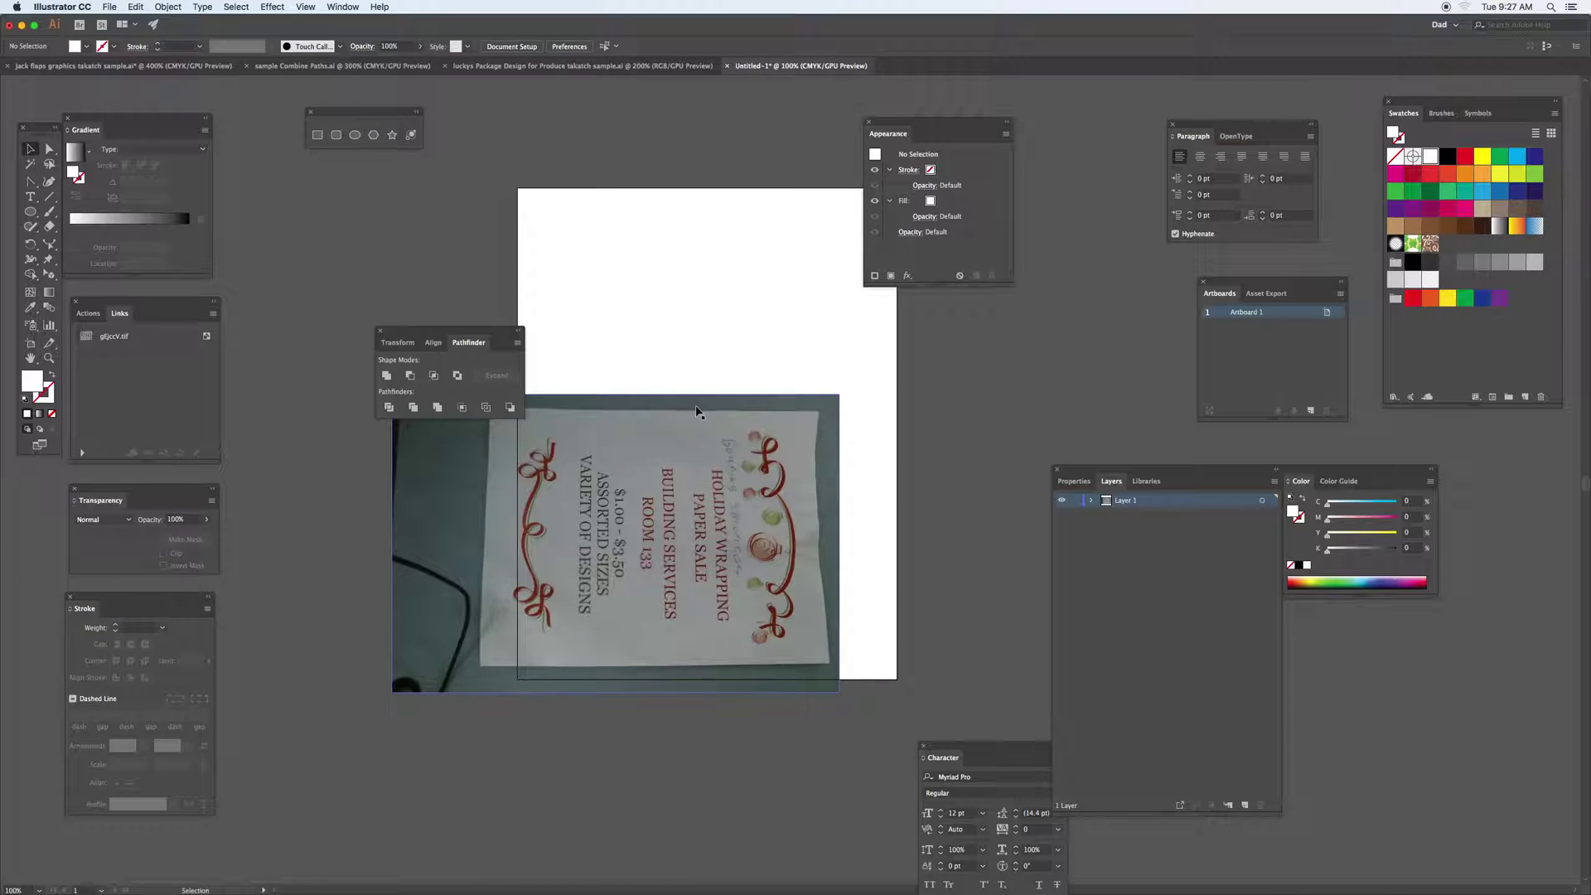
# Step: Rotate the flyer photo 90° counterclockwise over the artboard and move the Pathfinder and Appearance panels clear of the page
pyautogui.moveTo(696, 410); pyautogui.dragTo(653, 442)
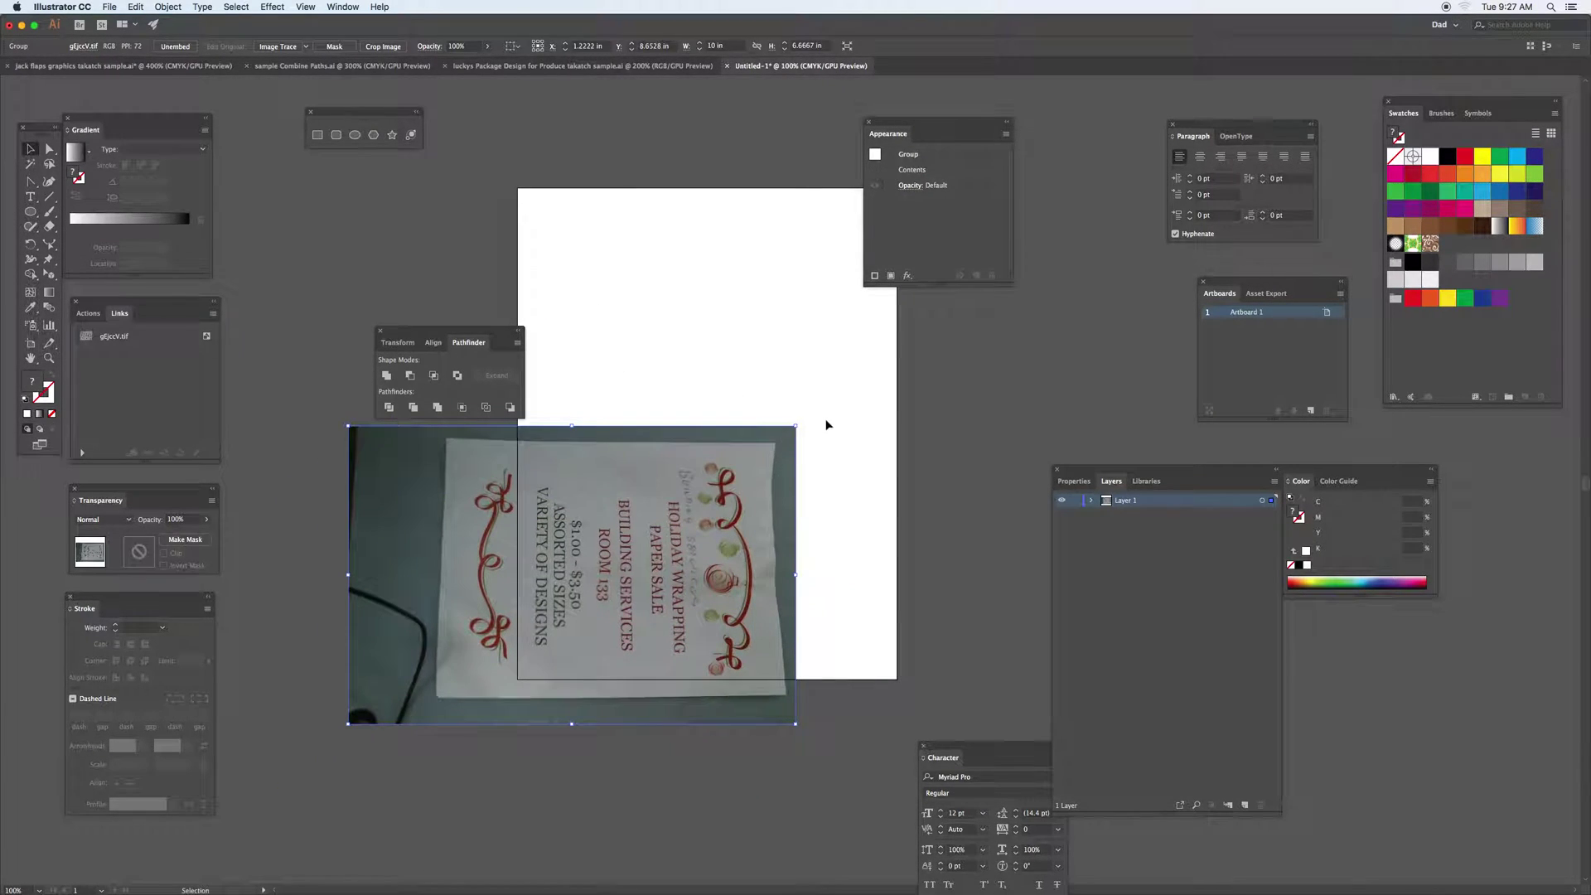
pyautogui.moveTo(801, 423); pyautogui.dragTo(472, 300)
pyautogui.moveTo(603, 469); pyautogui.dragTo(711, 374)
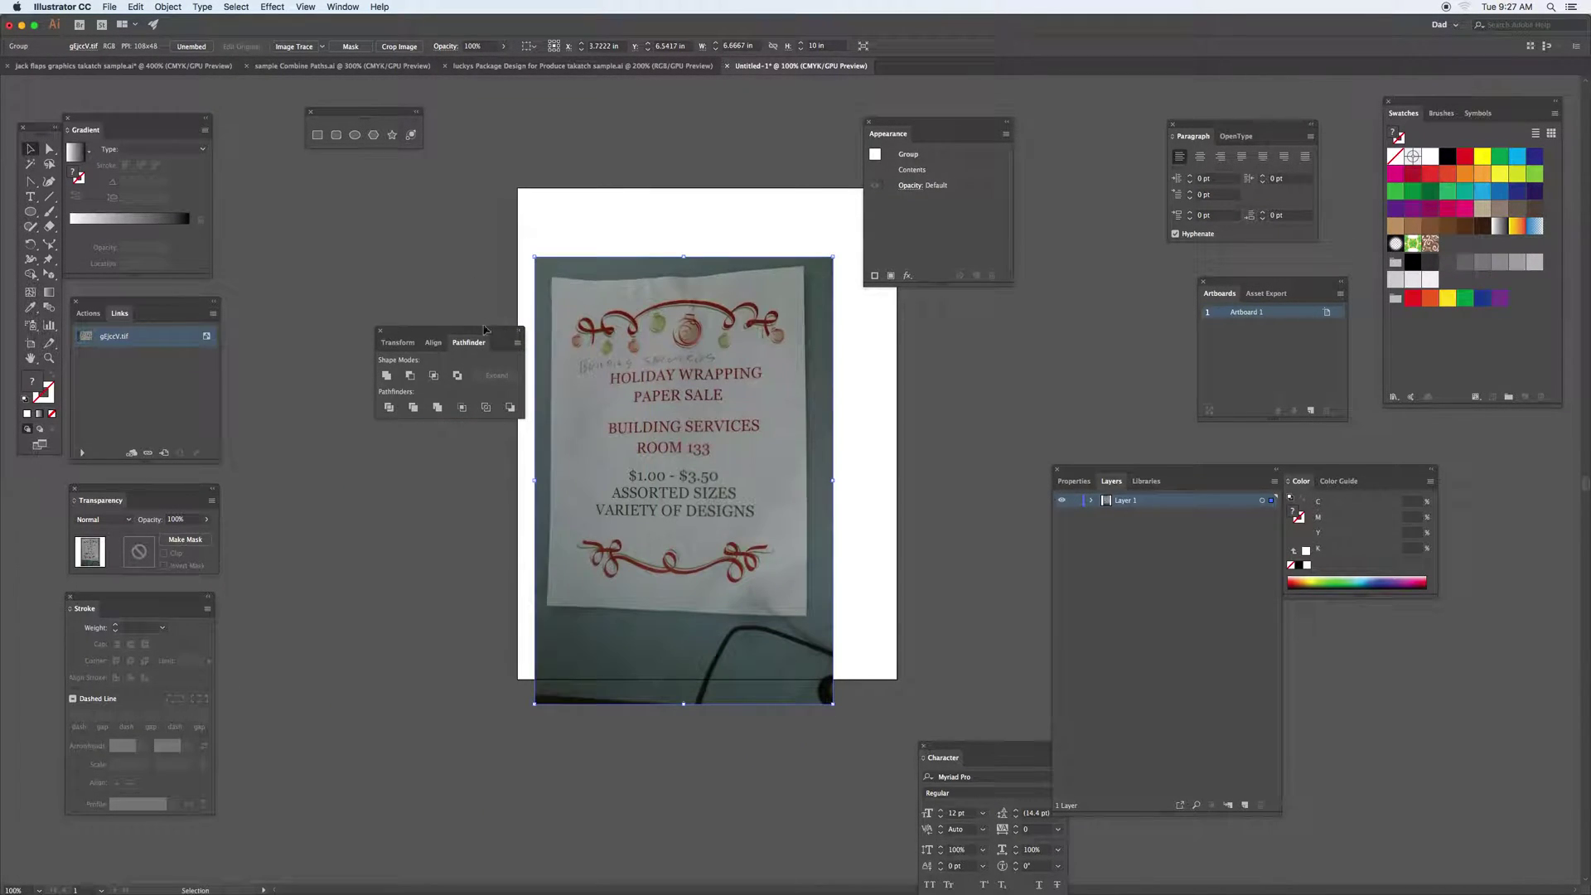
pyautogui.moveTo(487, 331); pyautogui.dragTo(430, 297)
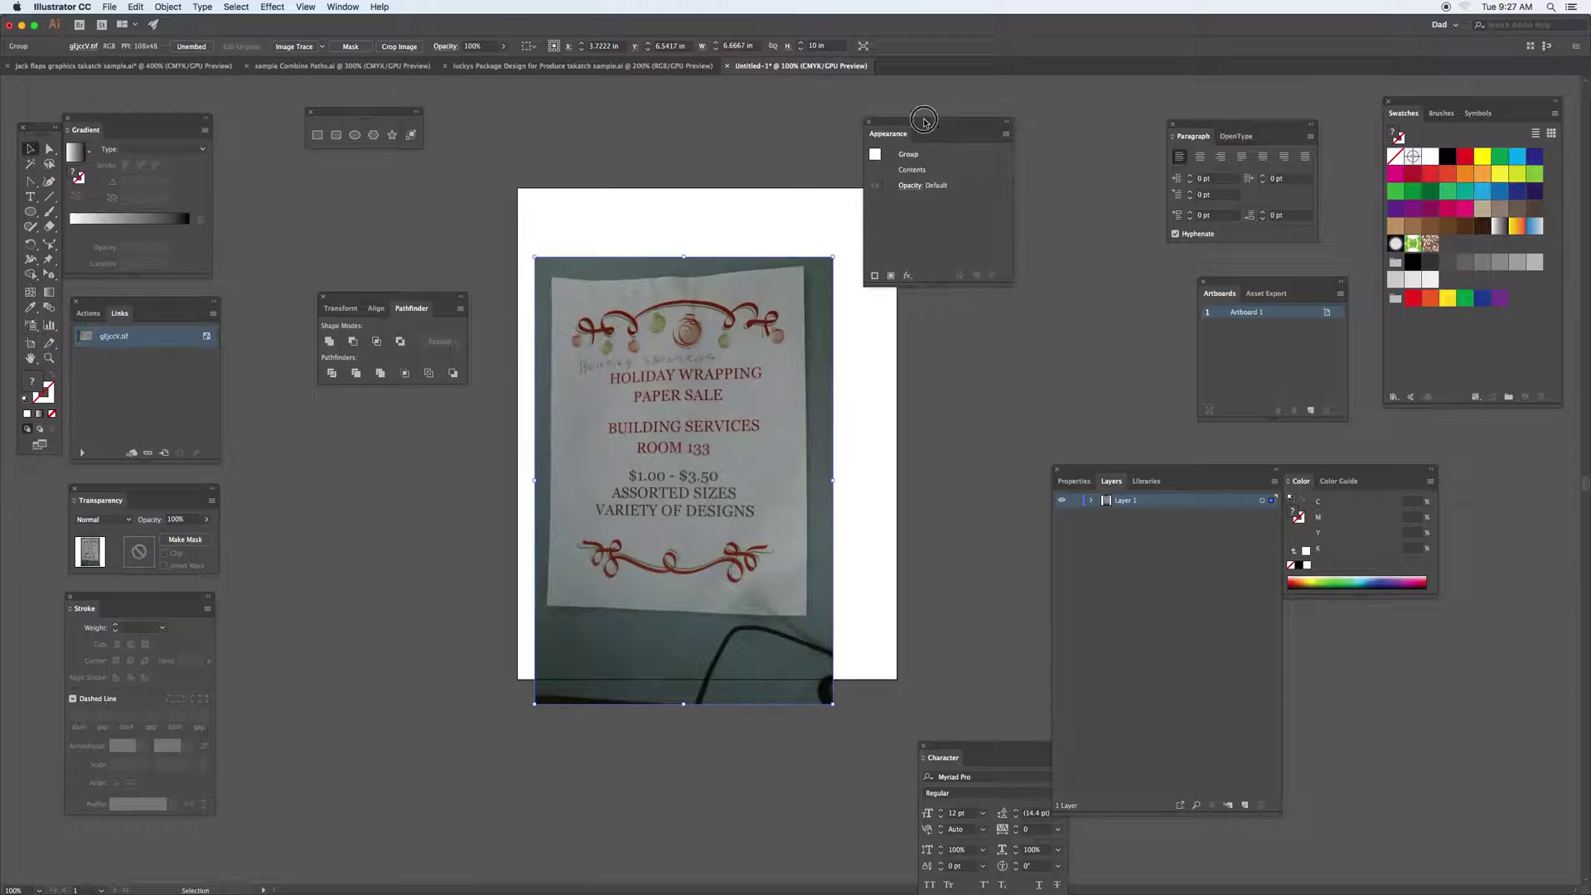
pyautogui.moveTo(927, 119); pyautogui.dragTo(1101, 169)
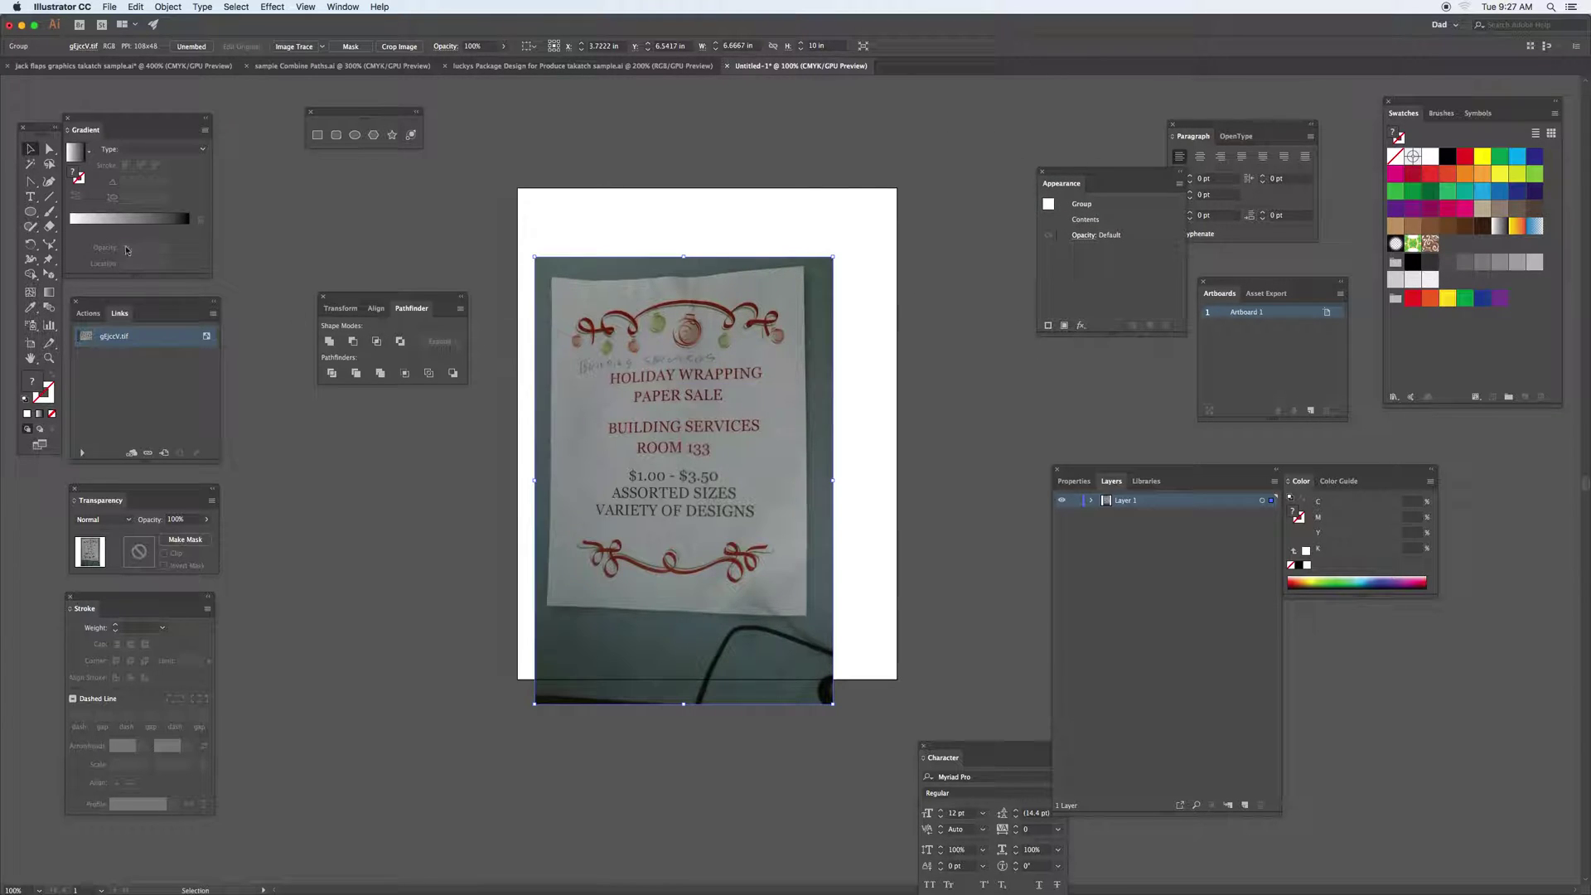
# Step: Draw a rectangle about 5.9 x 7.7 in covering the paper in the photo and fill it with orange
pyautogui.moveTo(30, 211); pyautogui.dragTo(72, 212)
pyautogui.moveTo(548, 273); pyautogui.dragTo(810, 613)
pyautogui.press('v')
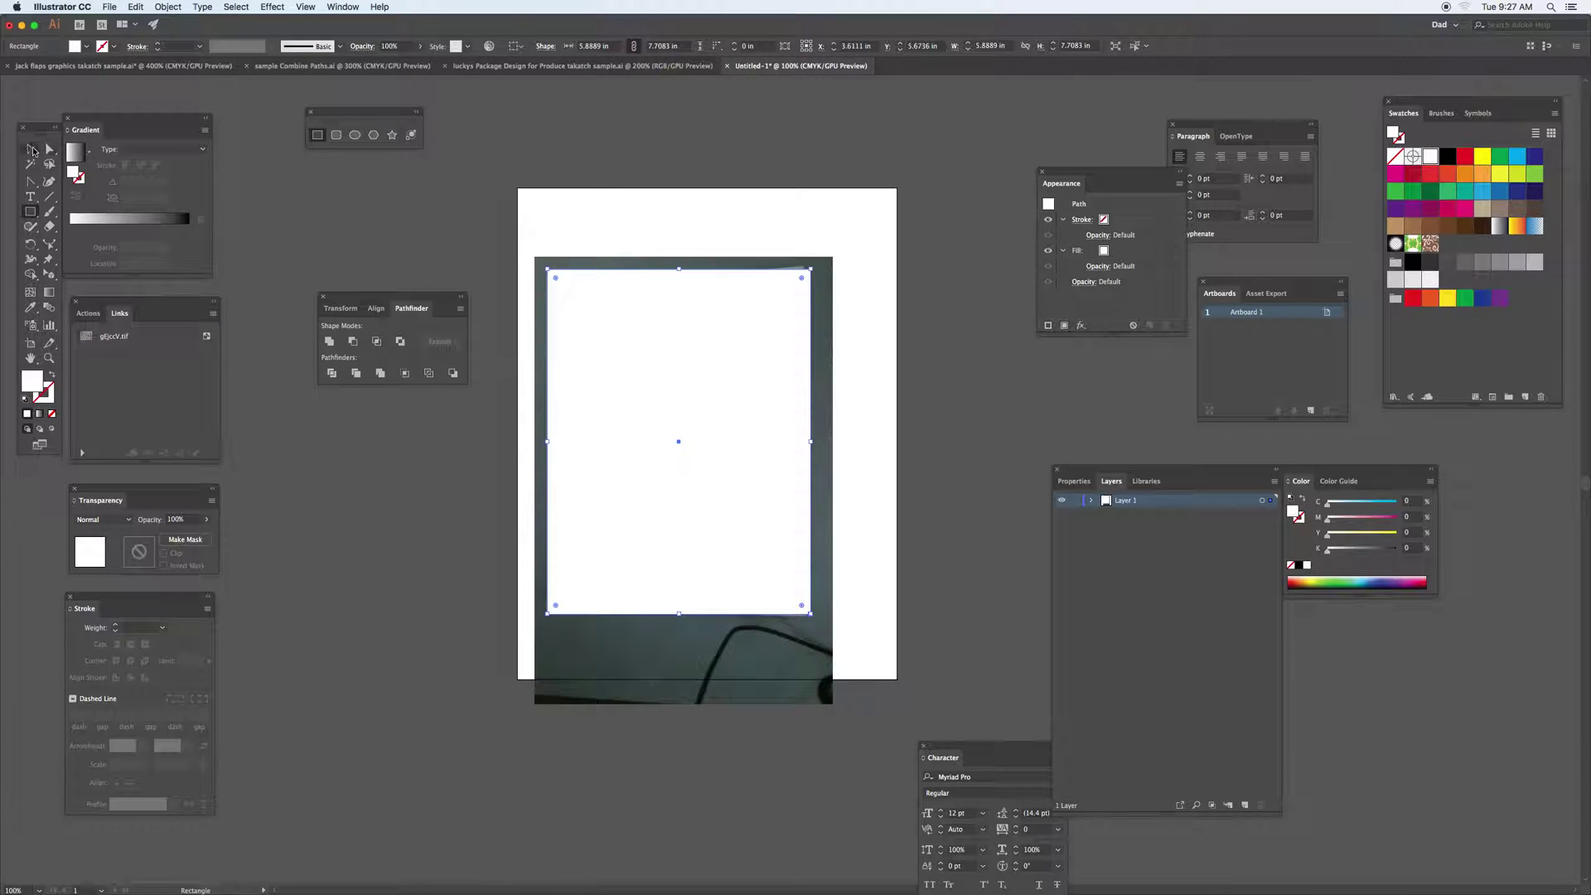
pyautogui.click(1465, 173)
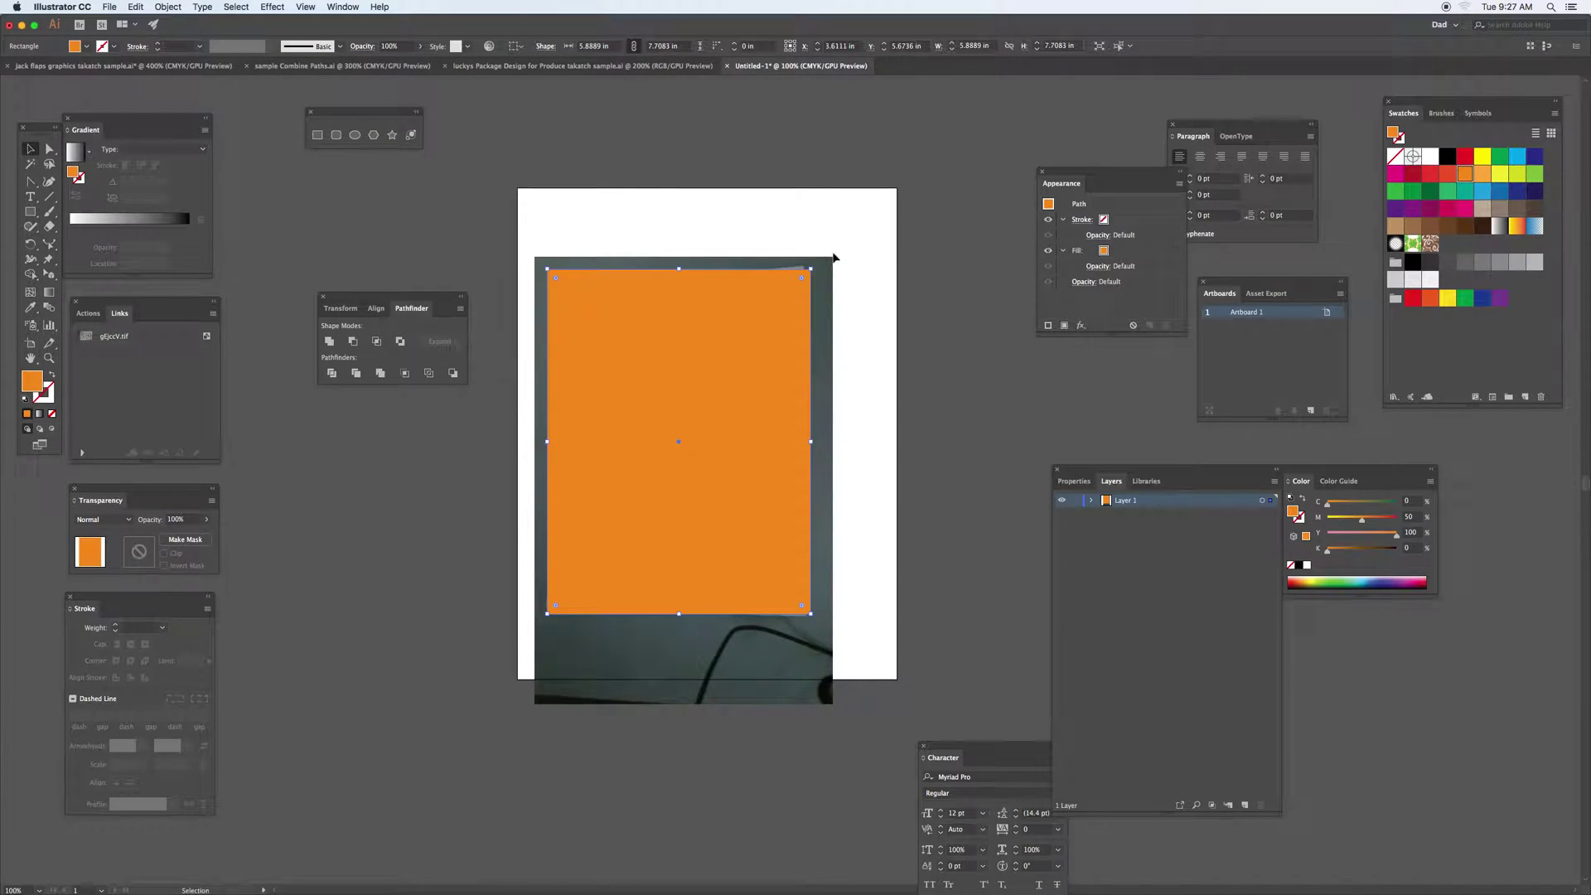
# Step: Select the rectangle together with the photo and make a clipping mask from them
pyautogui.moveTo(719, 232); pyautogui.dragTo(779, 377)
pyautogui.moveTo(786, 303); pyautogui.dragTo(718, 331)
pyautogui.click(168, 7)
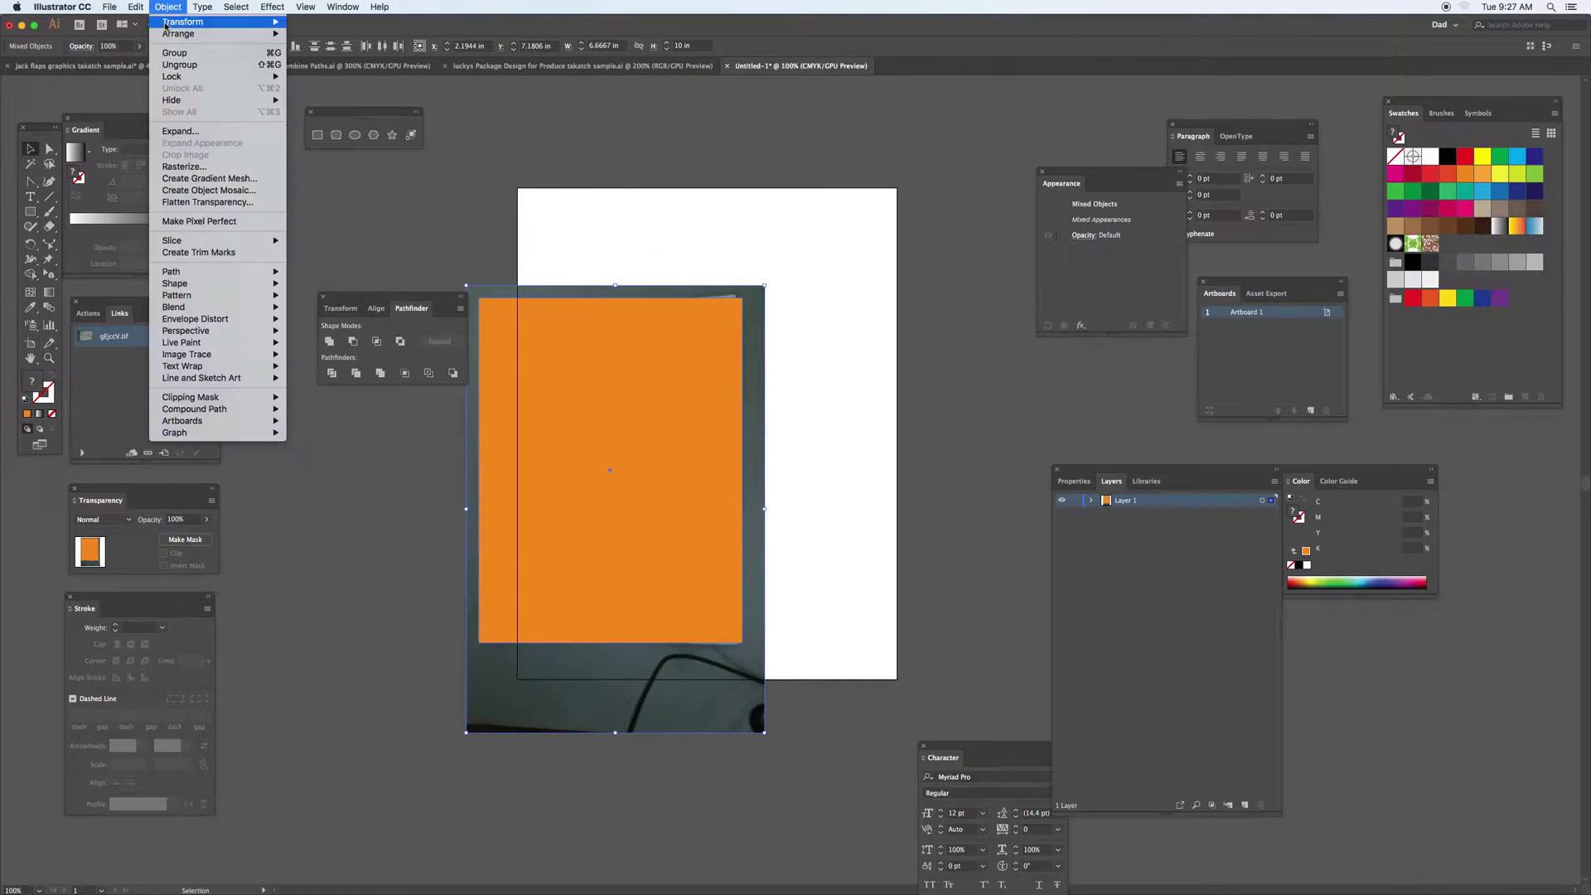
pyautogui.moveTo(207, 401)
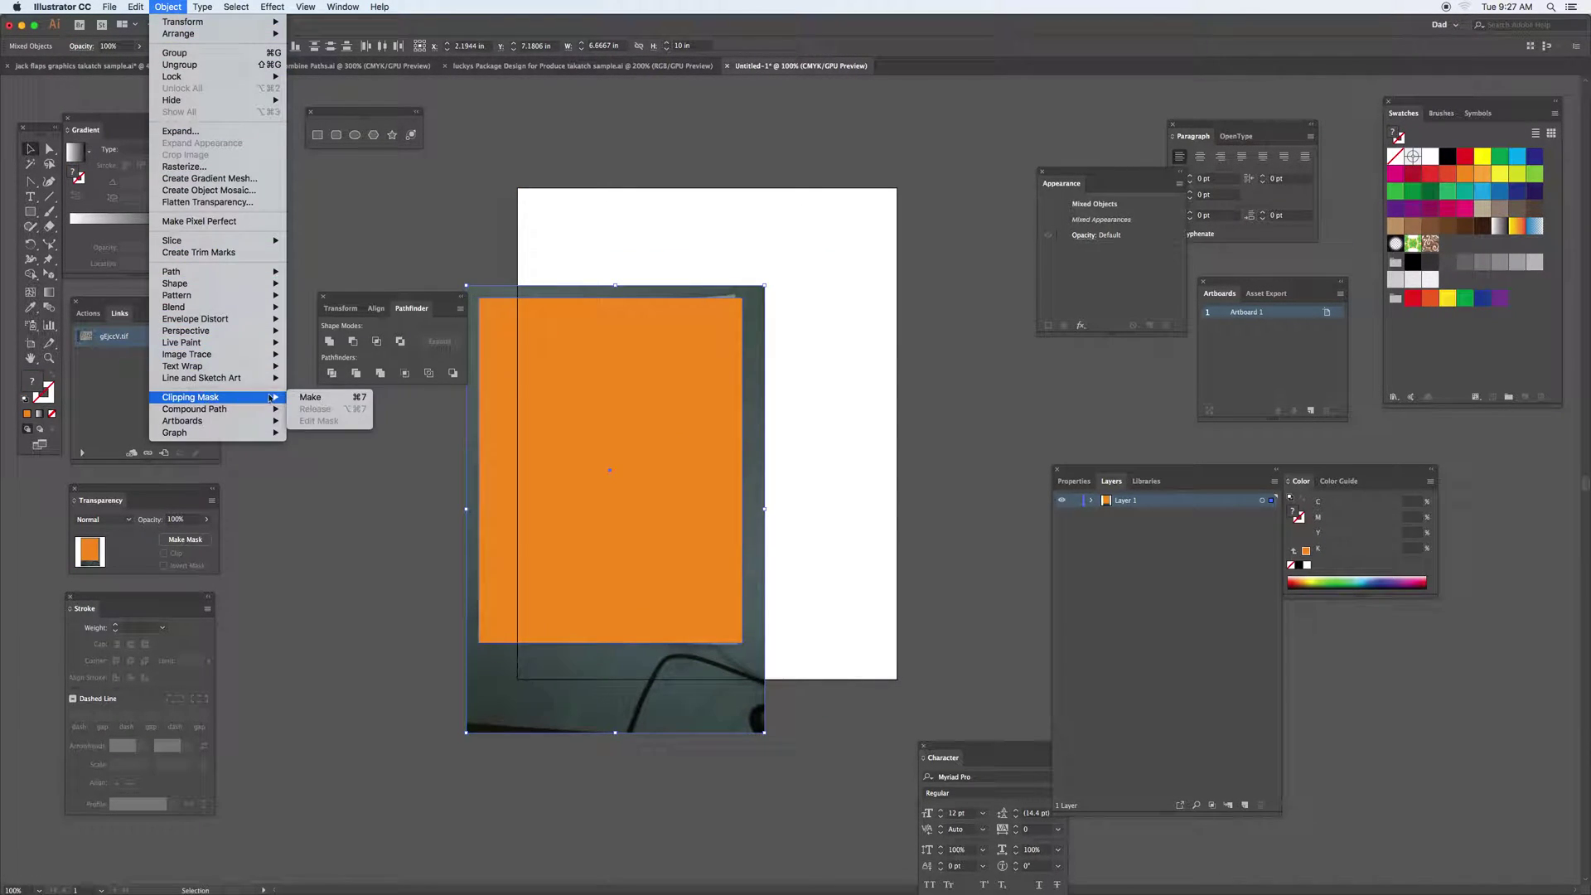
pyautogui.click(312, 397)
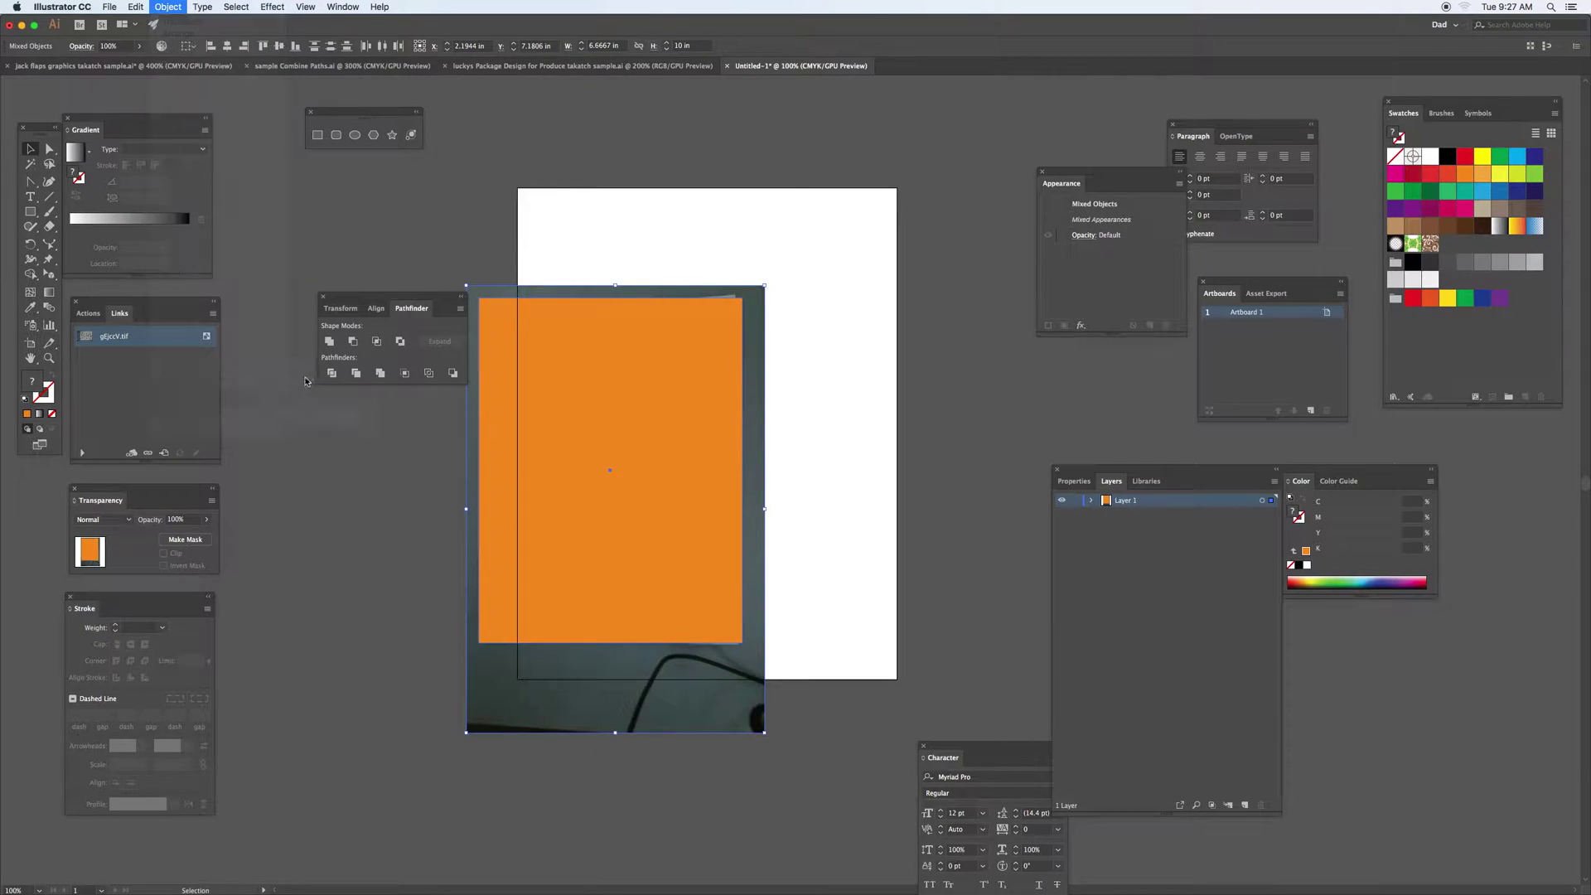
# Step: Move the clipped flyer photo off the artboard onto the empty canvas to its left
pyautogui.click(478, 262)
pyautogui.moveTo(560, 368); pyautogui.dragTo(497, 293)
pyautogui.moveTo(642, 257); pyautogui.dragTo(452, 274)
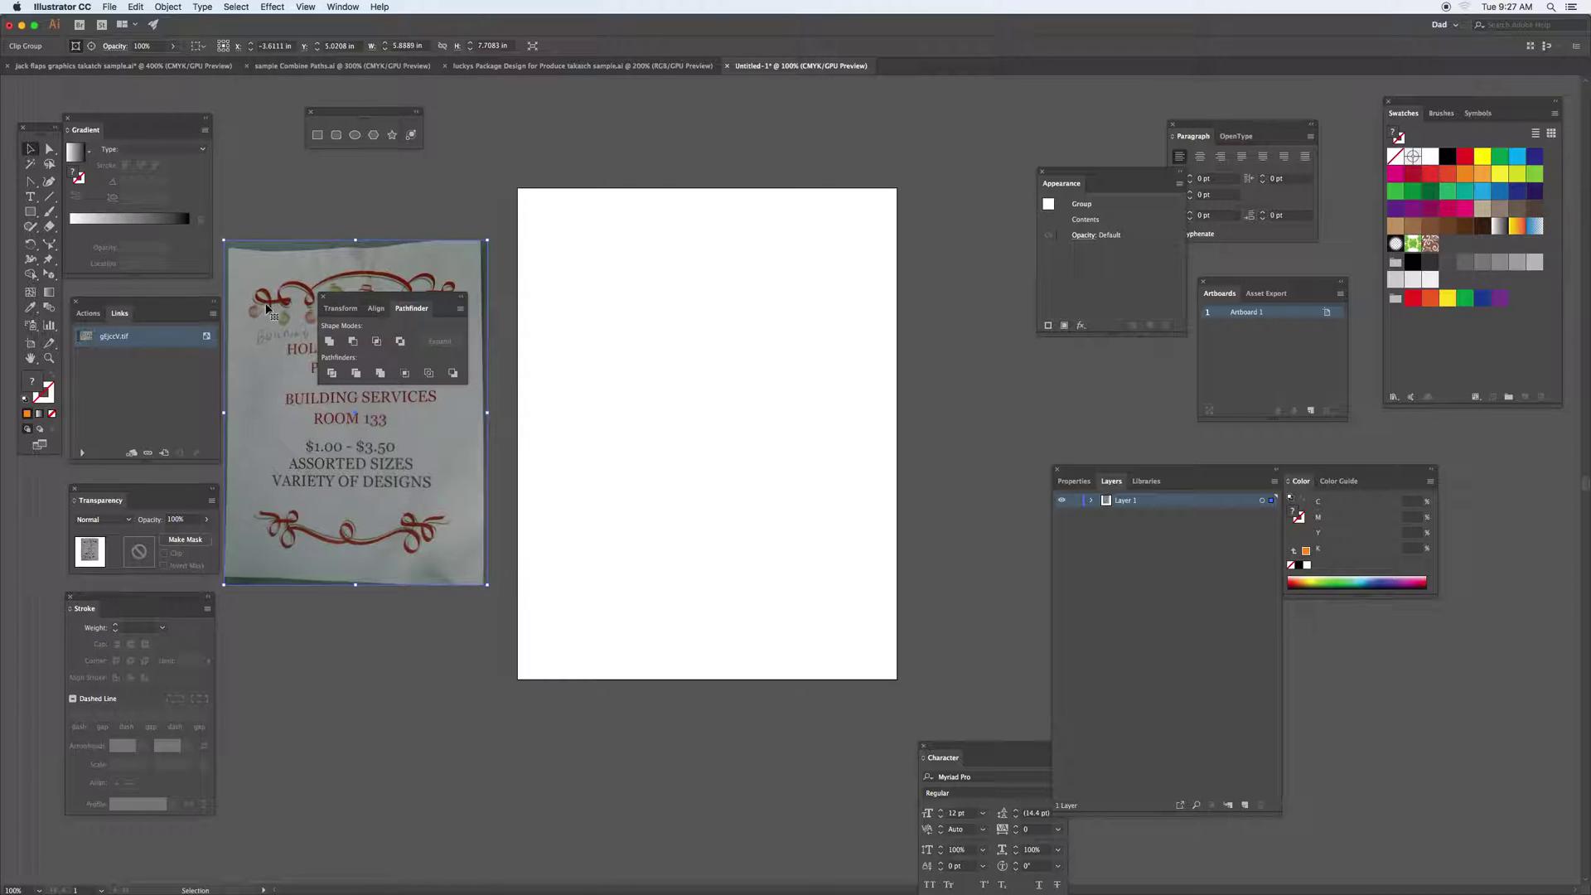
# Step: Show the rulers and change their units to picas
pyautogui.press('super+r')
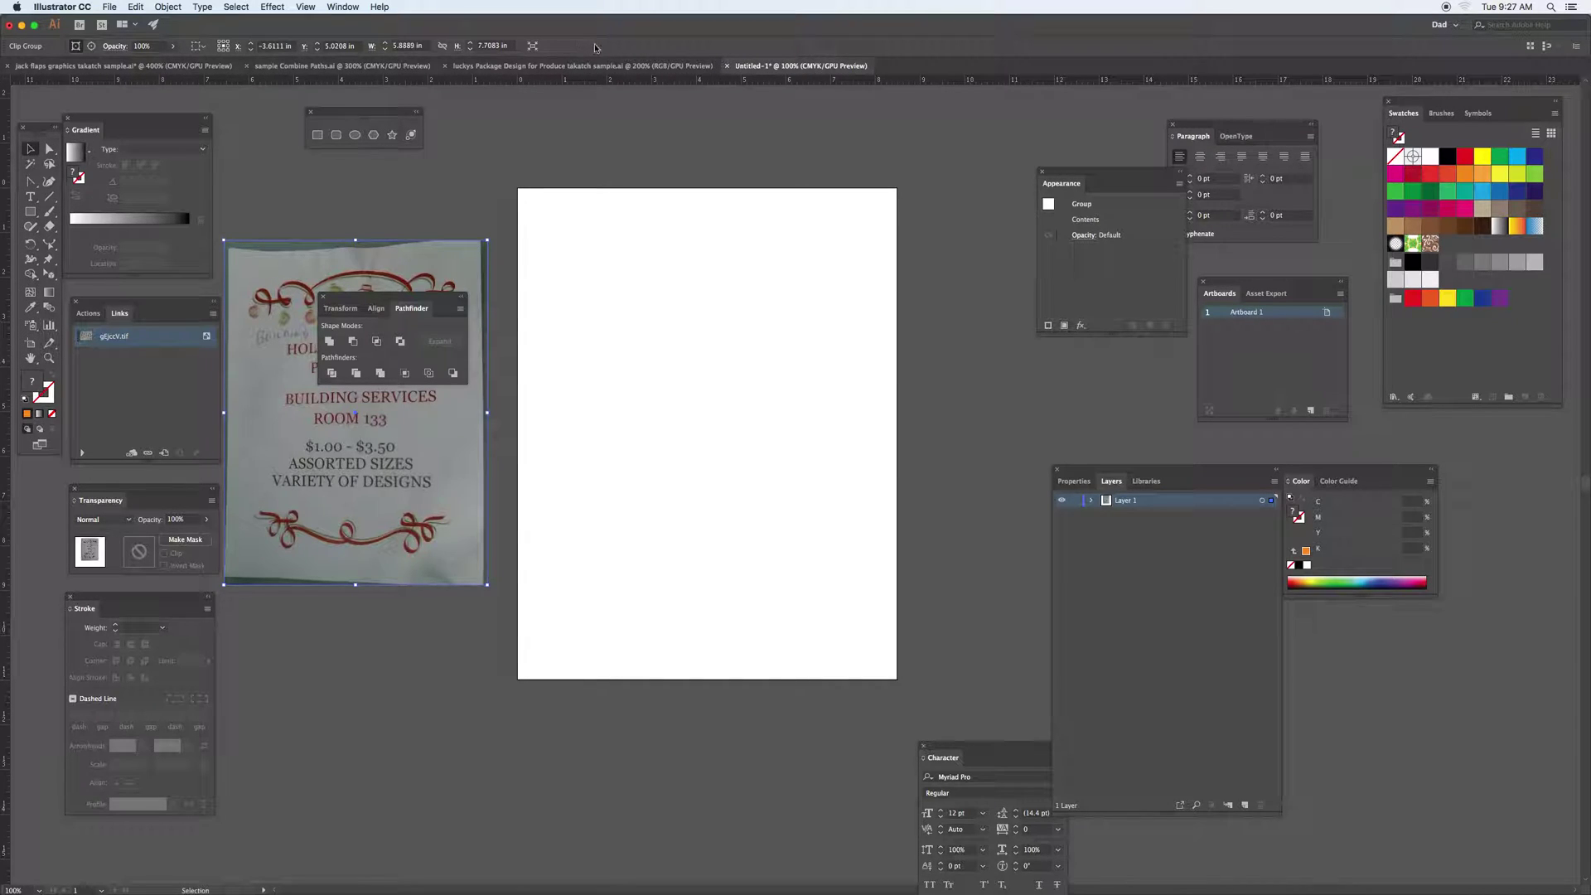
pyautogui.rightClick(598, 85)
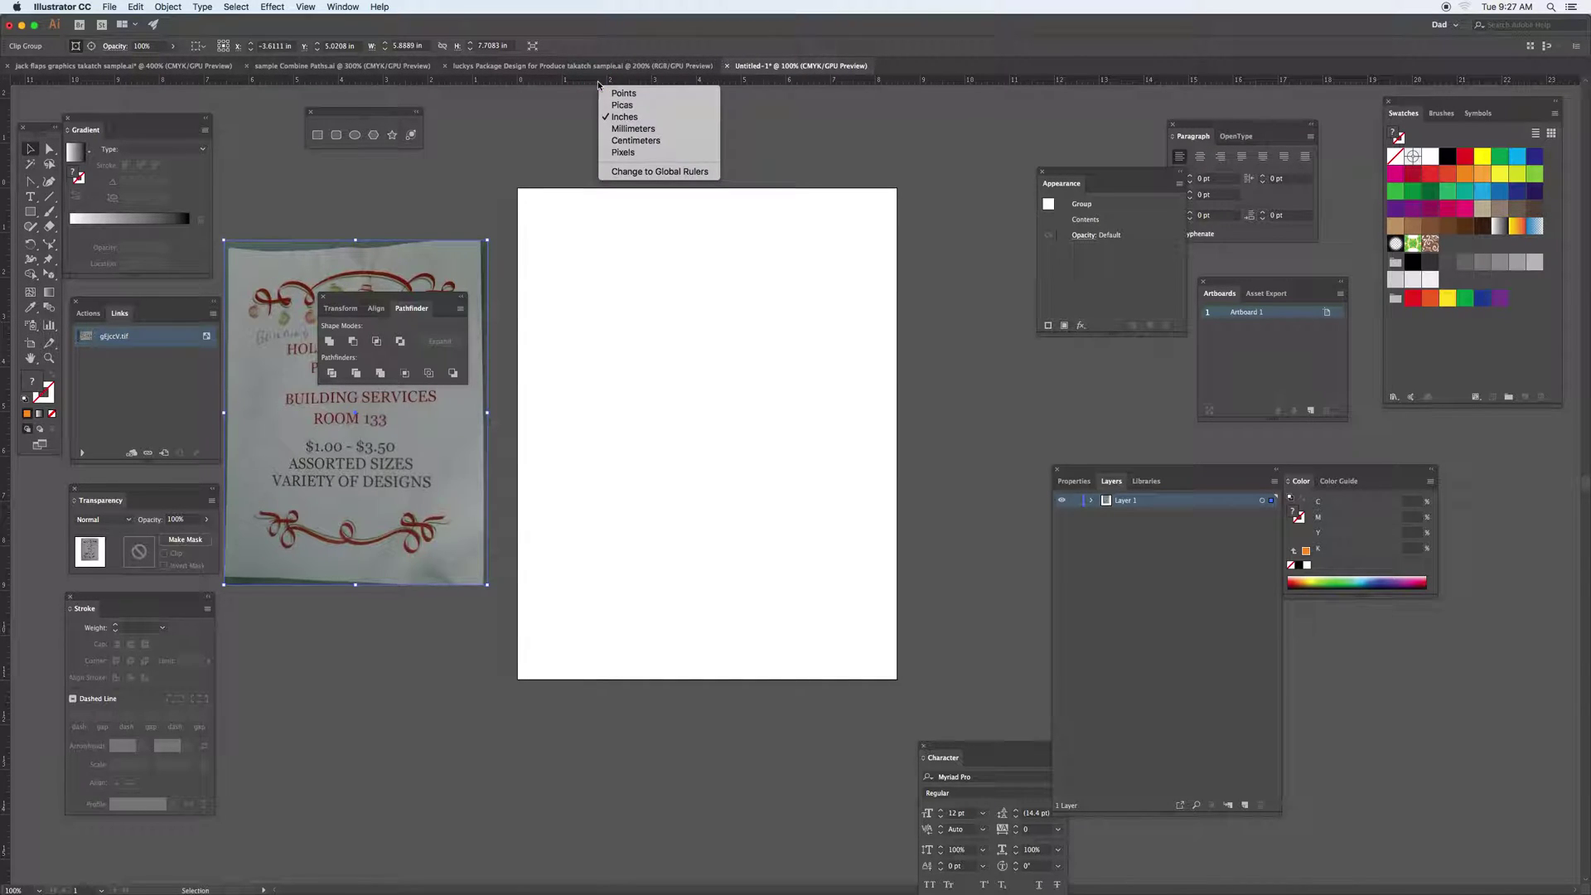
pyautogui.click(636, 106)
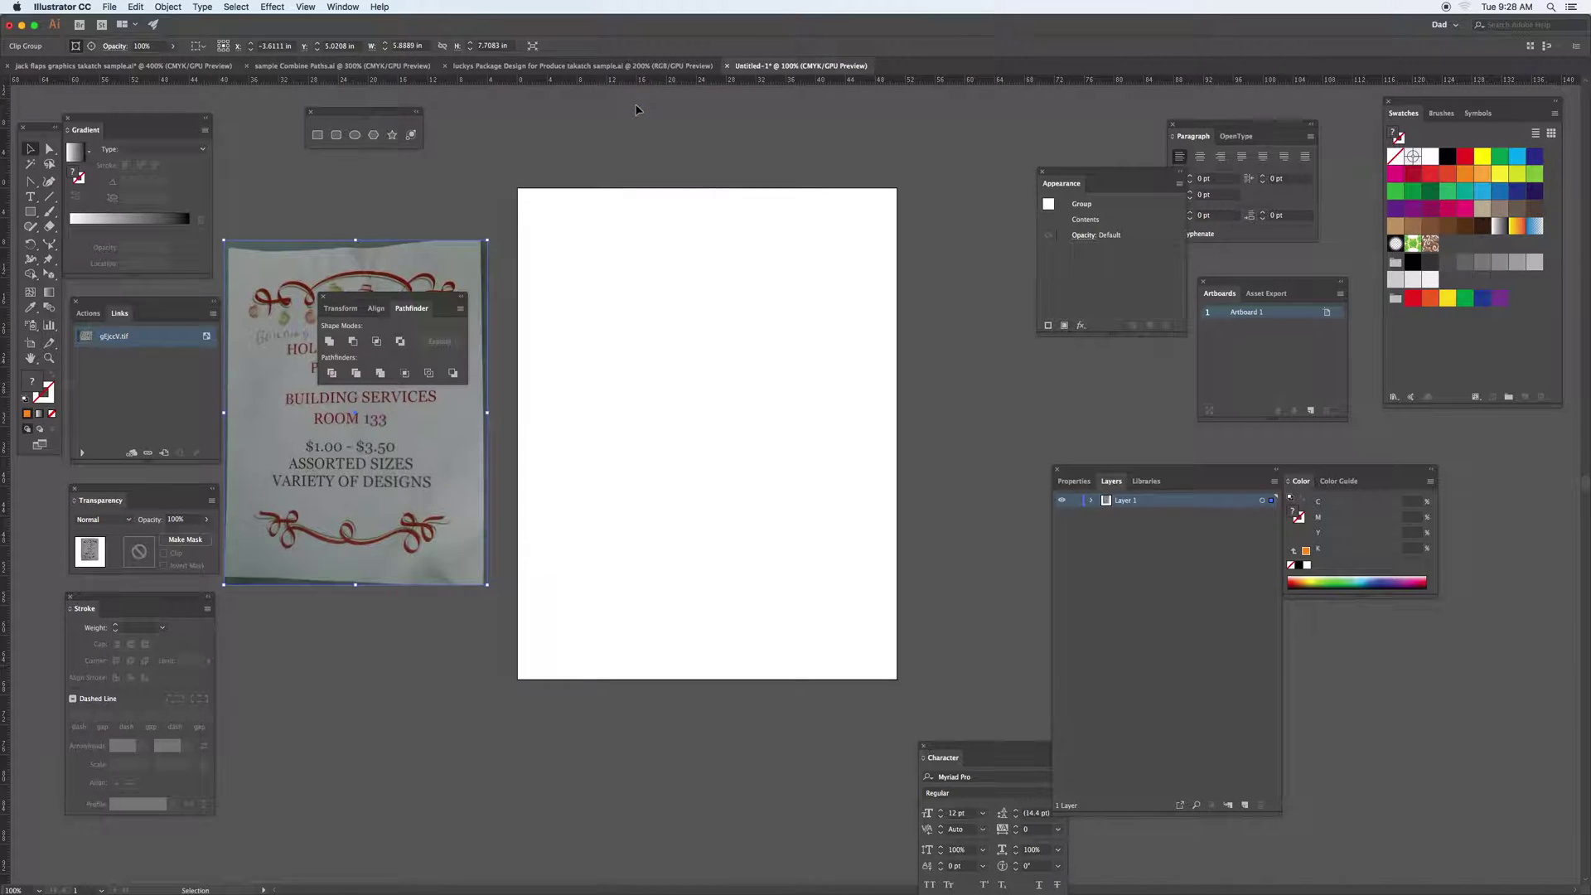
# Step: Draw an orange rectangle about 28 picas wide and 42 picas high and position it near the artboard's centre
pyautogui.click(30, 213)
pyautogui.moveTo(579, 268); pyautogui.dragTo(789, 585)
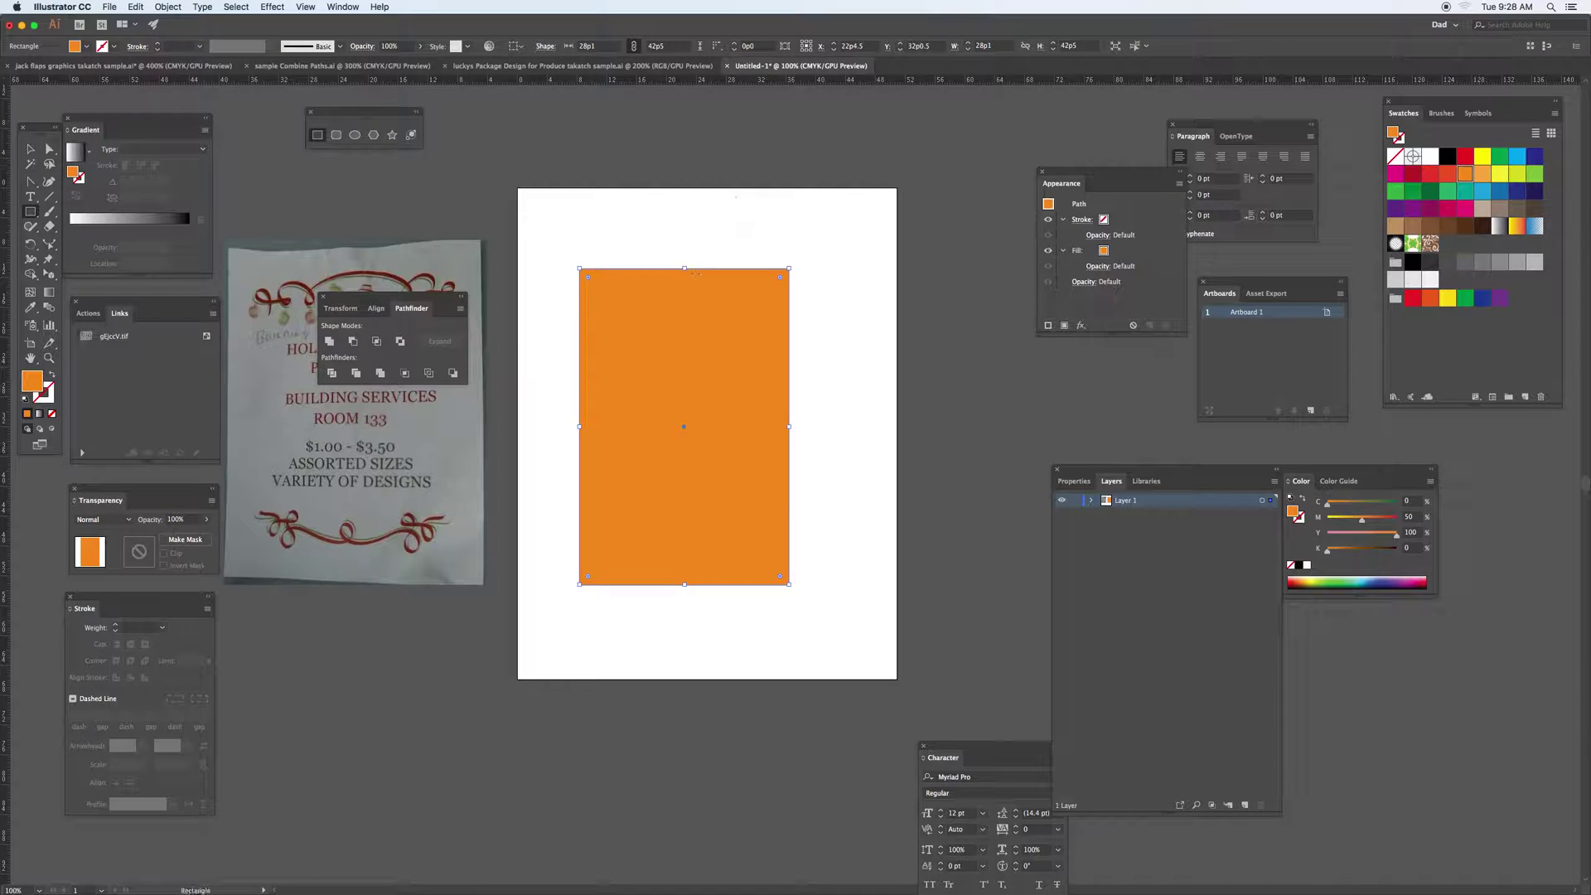
pyautogui.click(30, 148)
pyautogui.moveTo(602, 327); pyautogui.dragTo(690, 276)
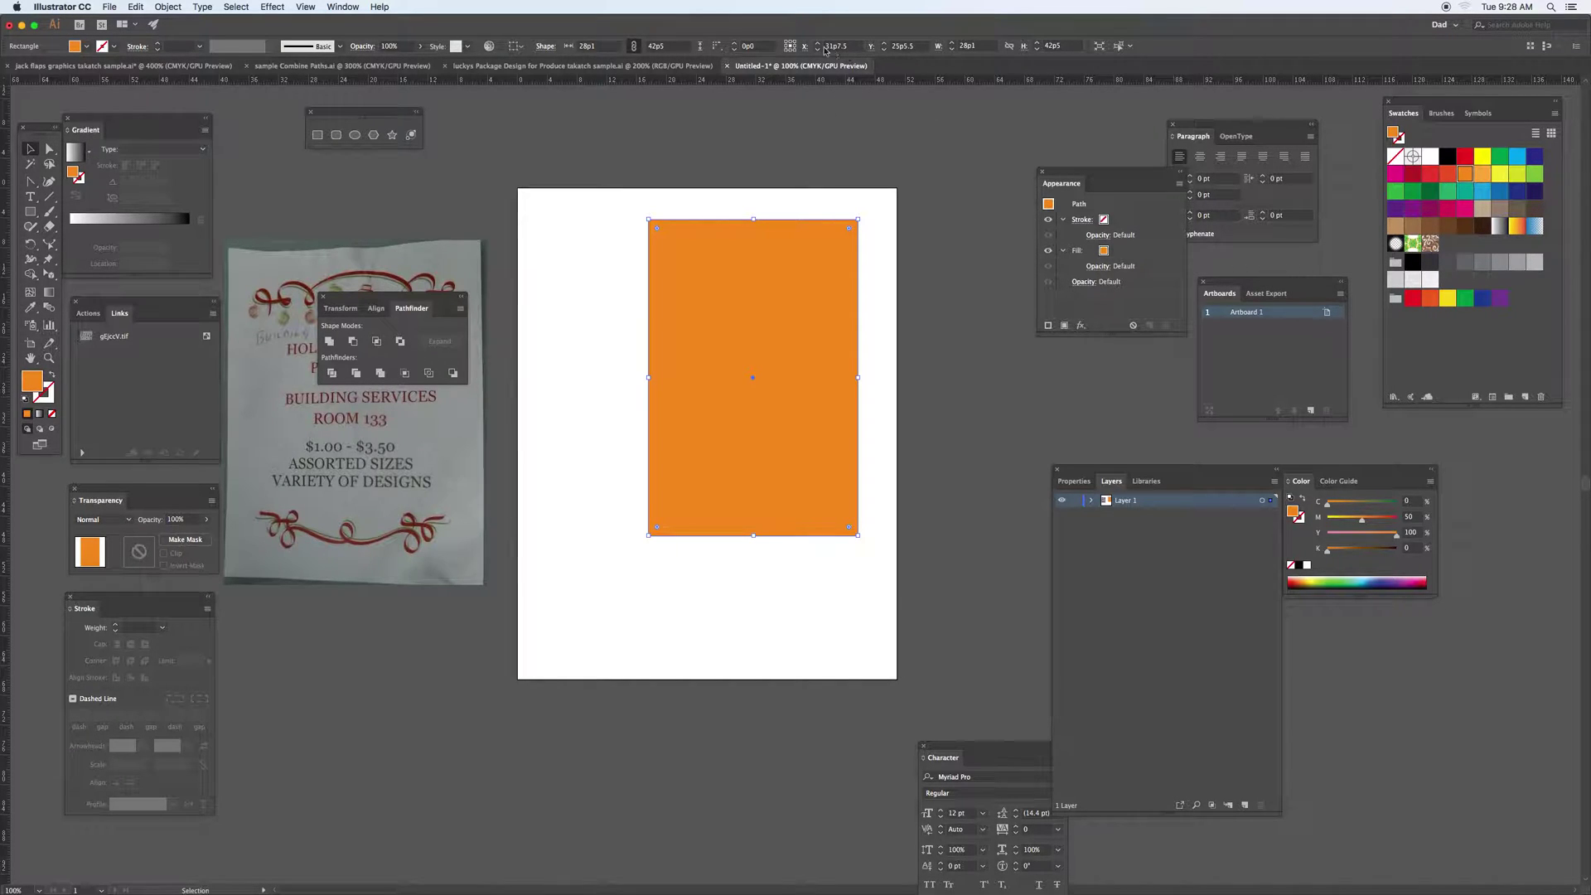
pyautogui.moveTo(752, 381); pyautogui.dragTo(707, 384)
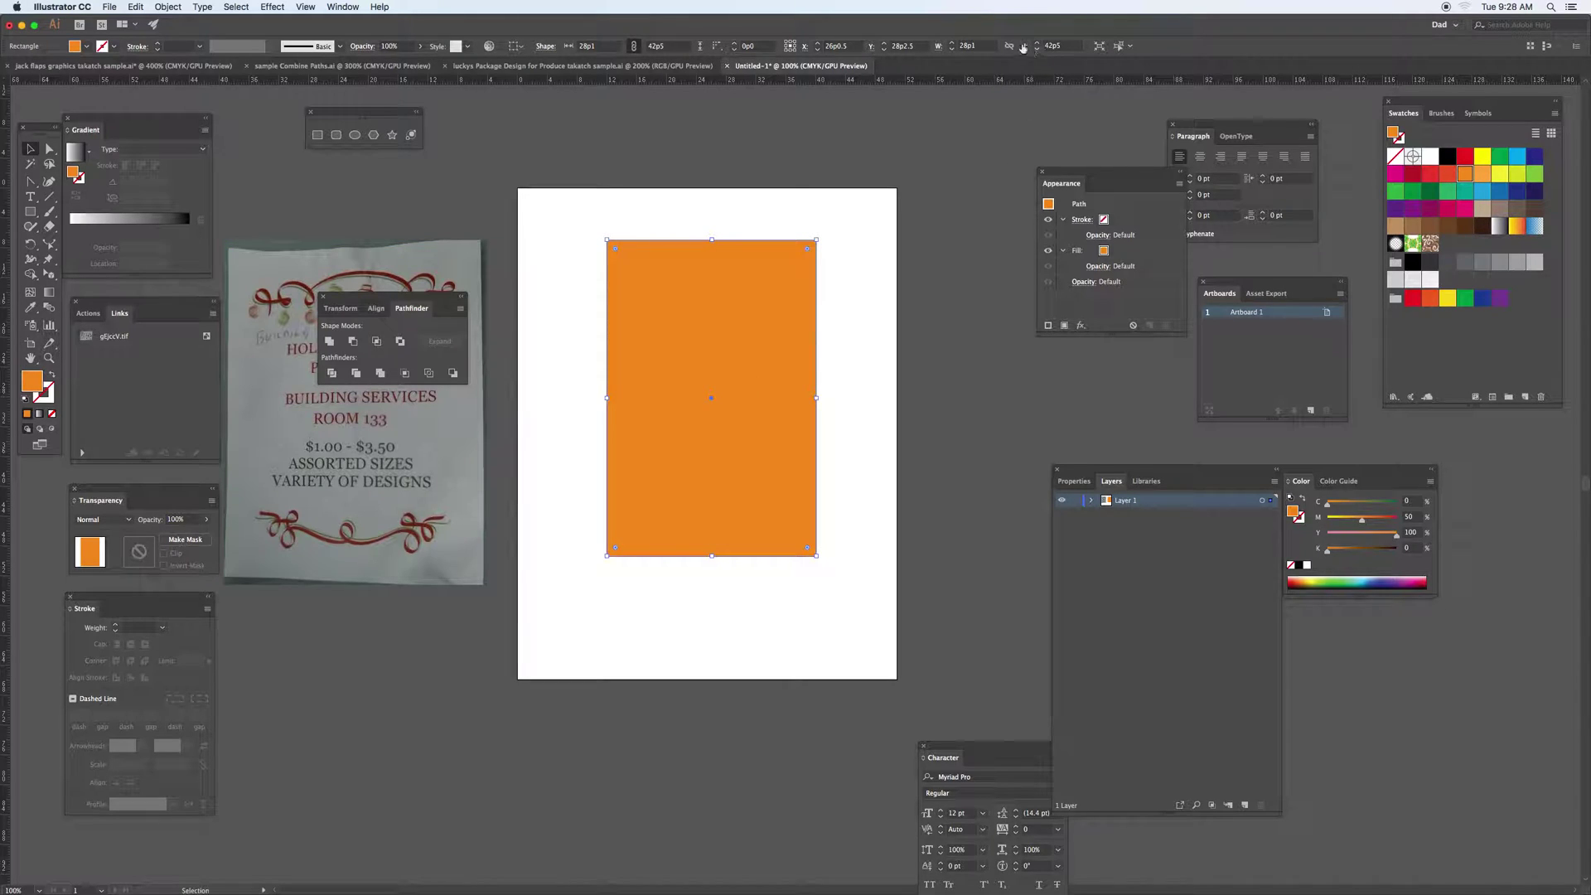
# Step: Set the orange rectangle's size to 22 picas wide and 28 picas high, and move it to the artboard's lower-left area
pyautogui.click(968, 45)
pyautogui.write('28')
pyautogui.press('Tab')
pyautogui.click(968, 45)
pyautogui.write('22')
pyautogui.click(1050, 45)
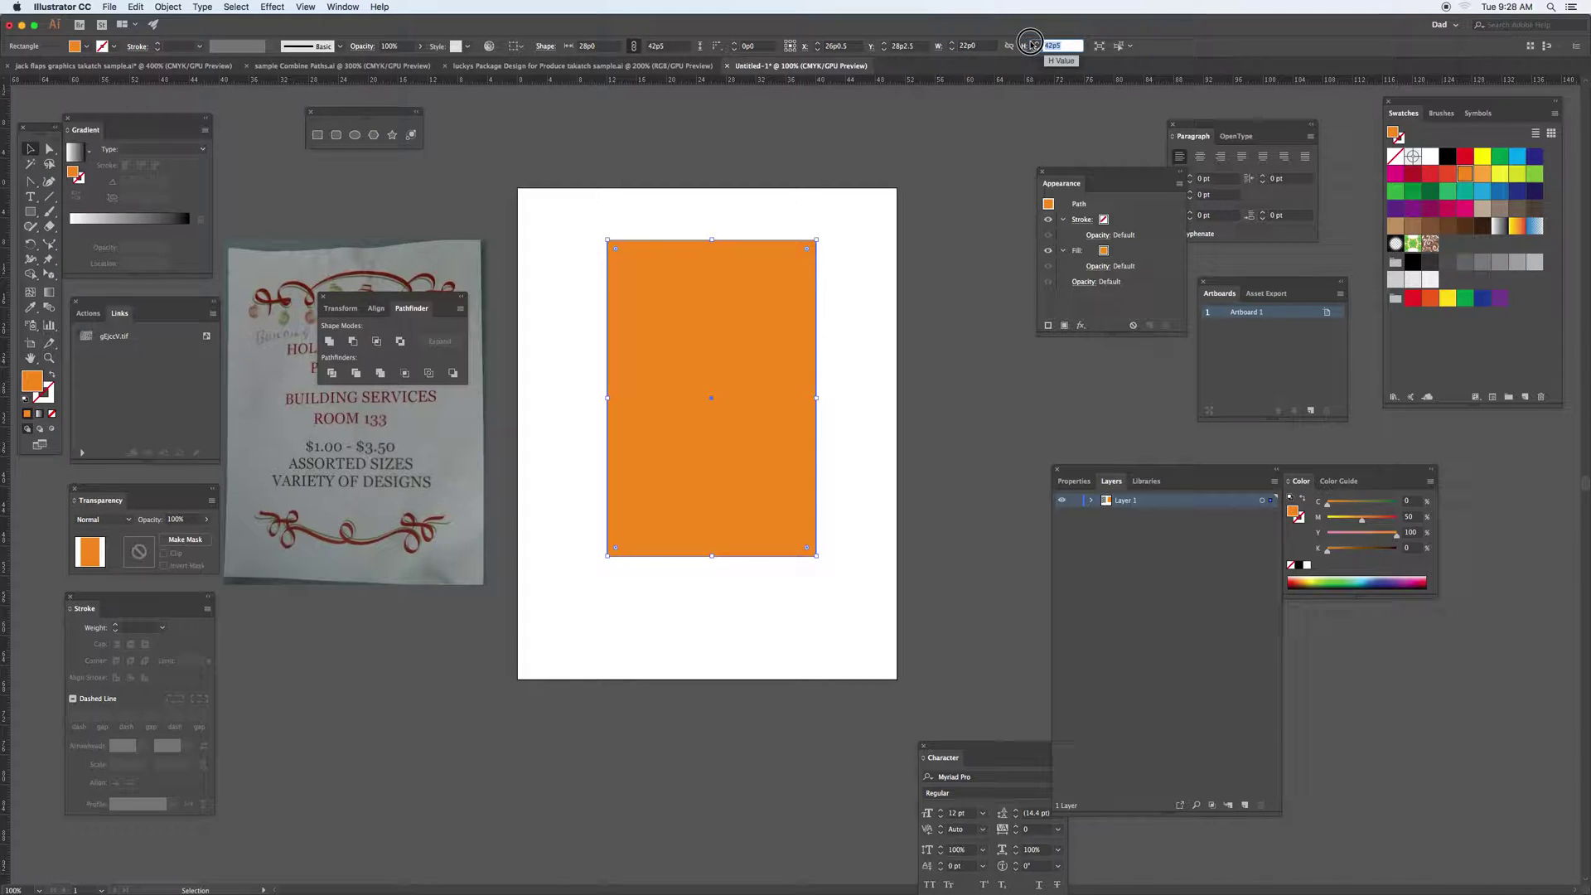
pyautogui.write('28')
pyautogui.press('Return')
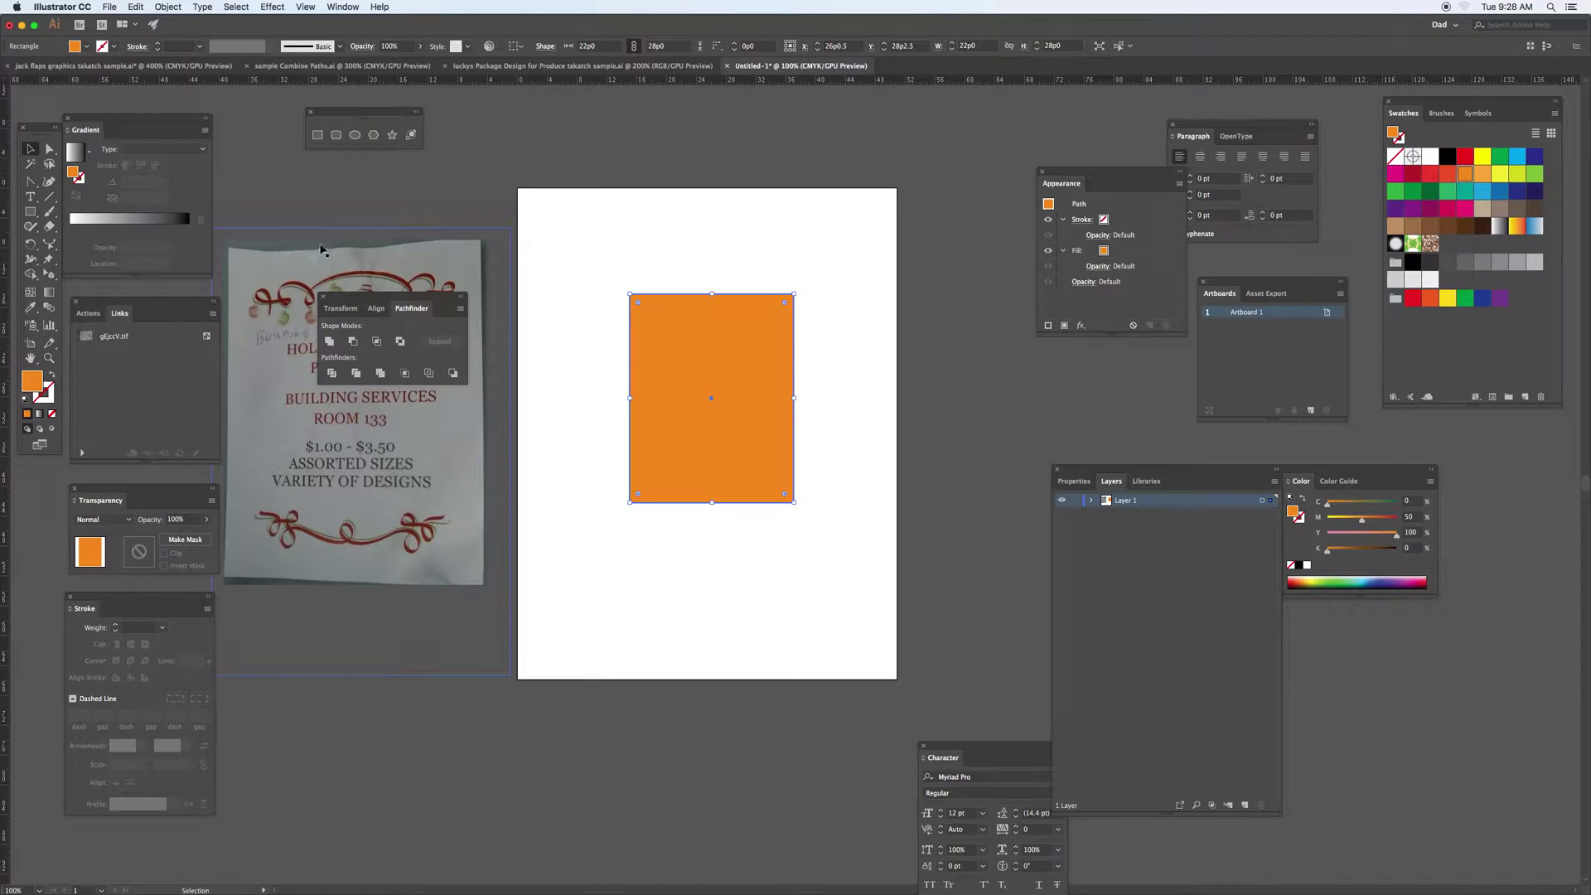
pyautogui.moveTo(681, 337); pyautogui.dragTo(648, 327)
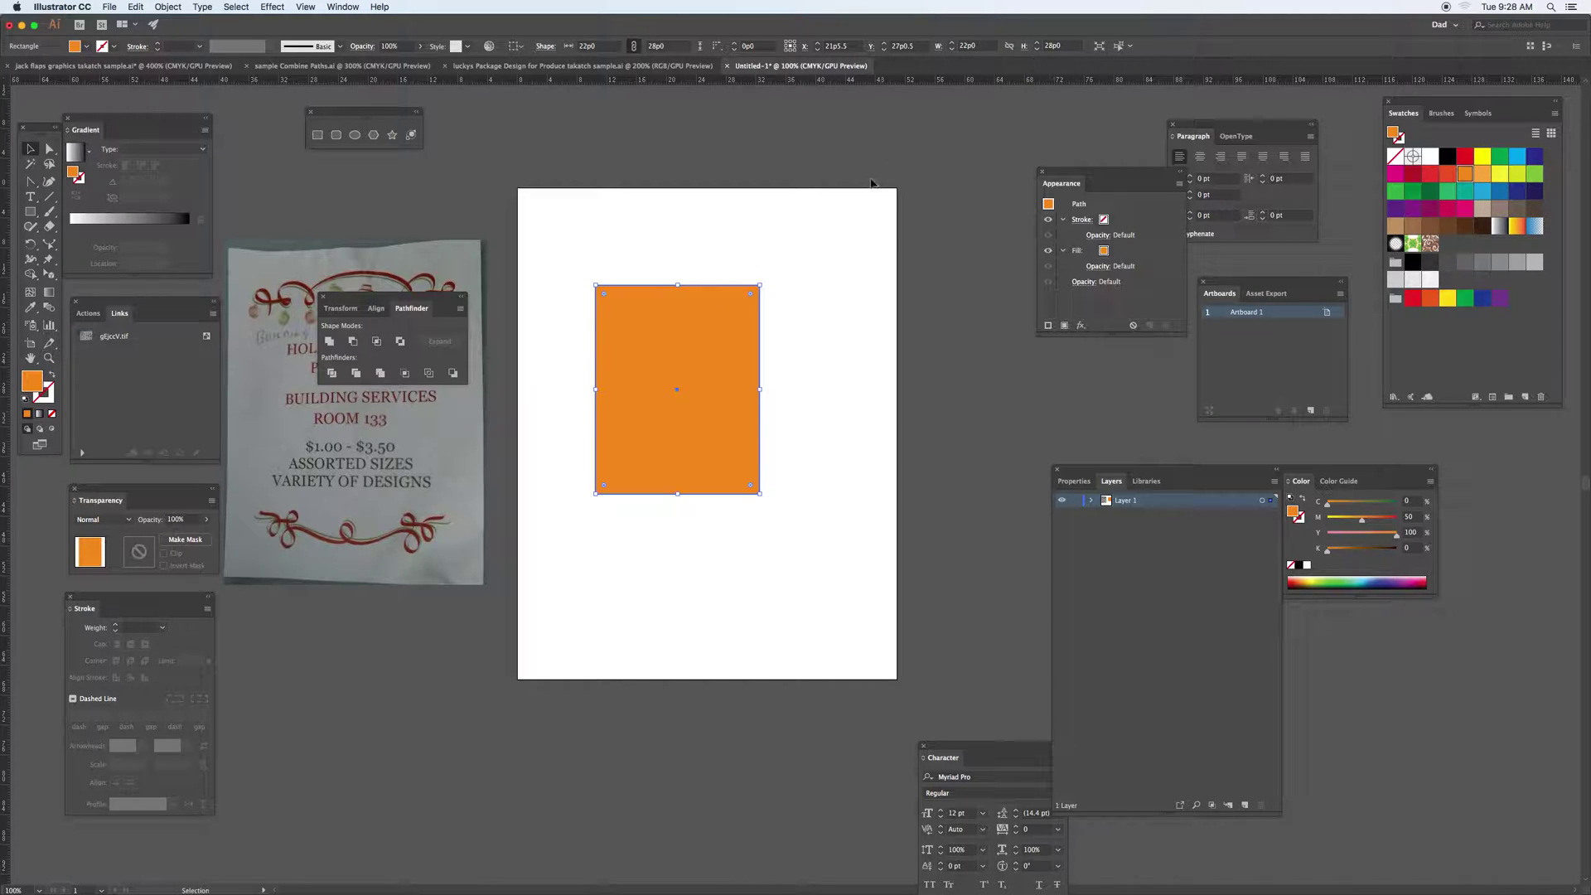
pyautogui.moveTo(690, 326); pyautogui.dragTo(660, 441)
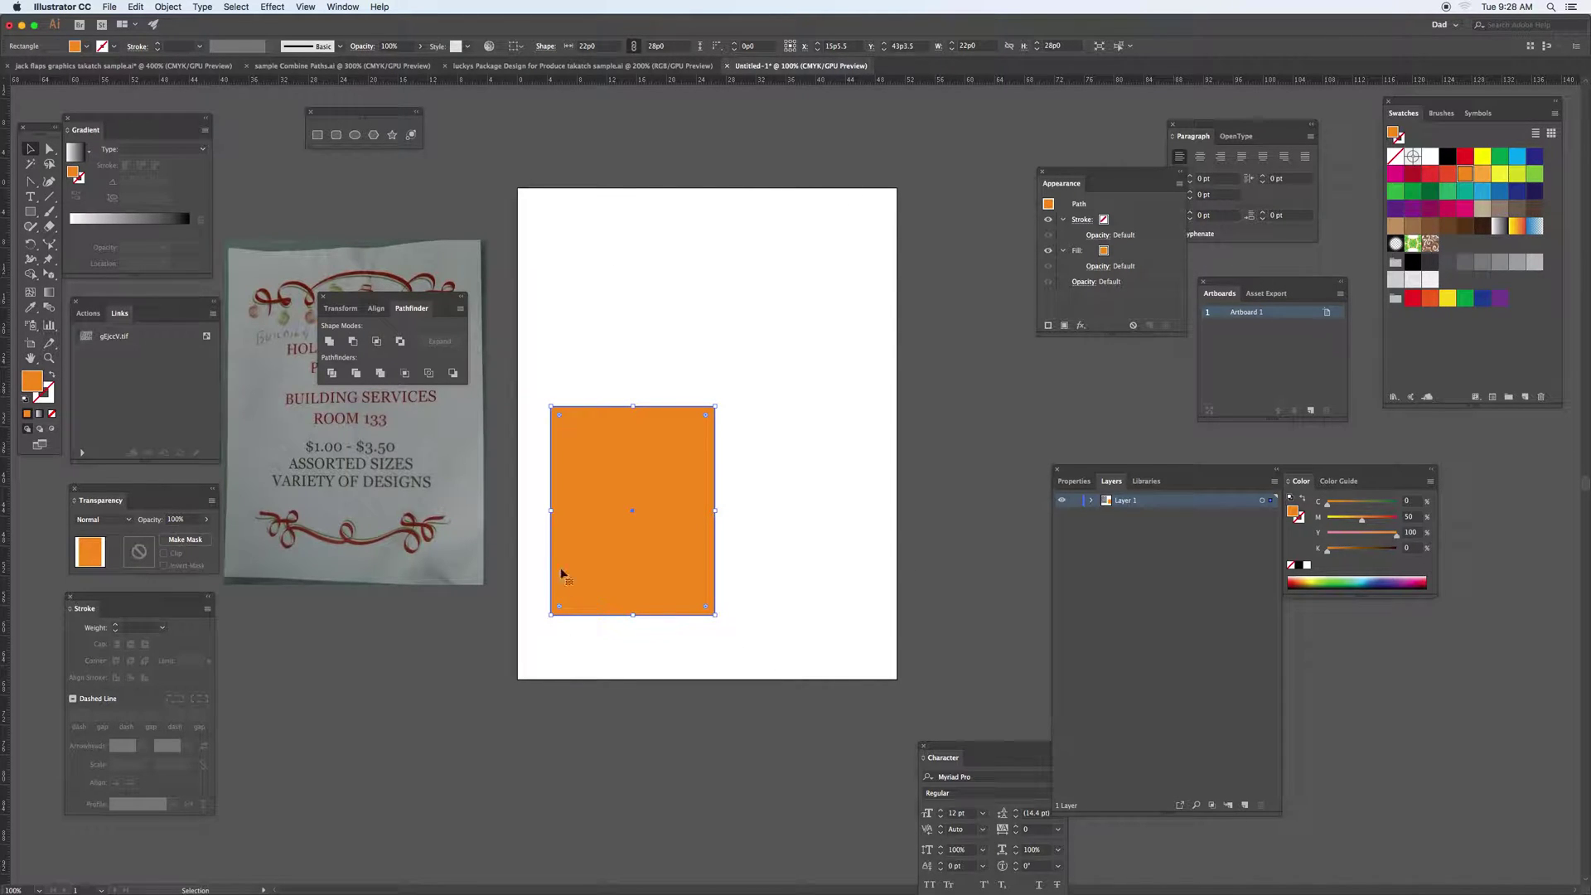
# Step: Change the ruler units to inches and enlarge the orange rectangle to about 7.6 x 9.7 in, nearly filling the artboard
pyautogui.rightClick(785, 85)
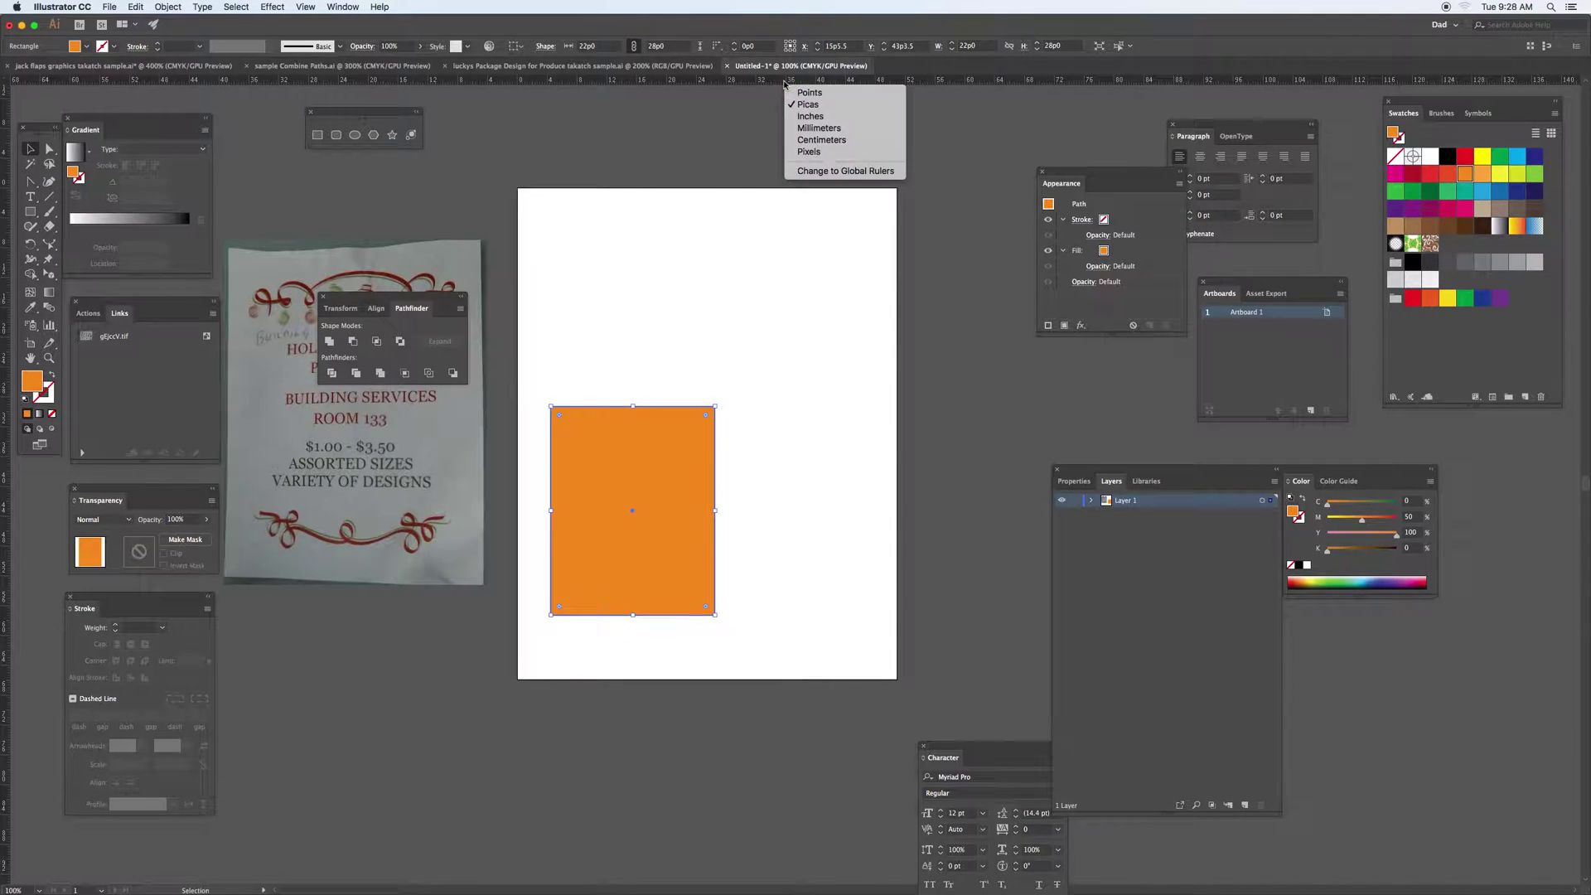
pyautogui.click(804, 124)
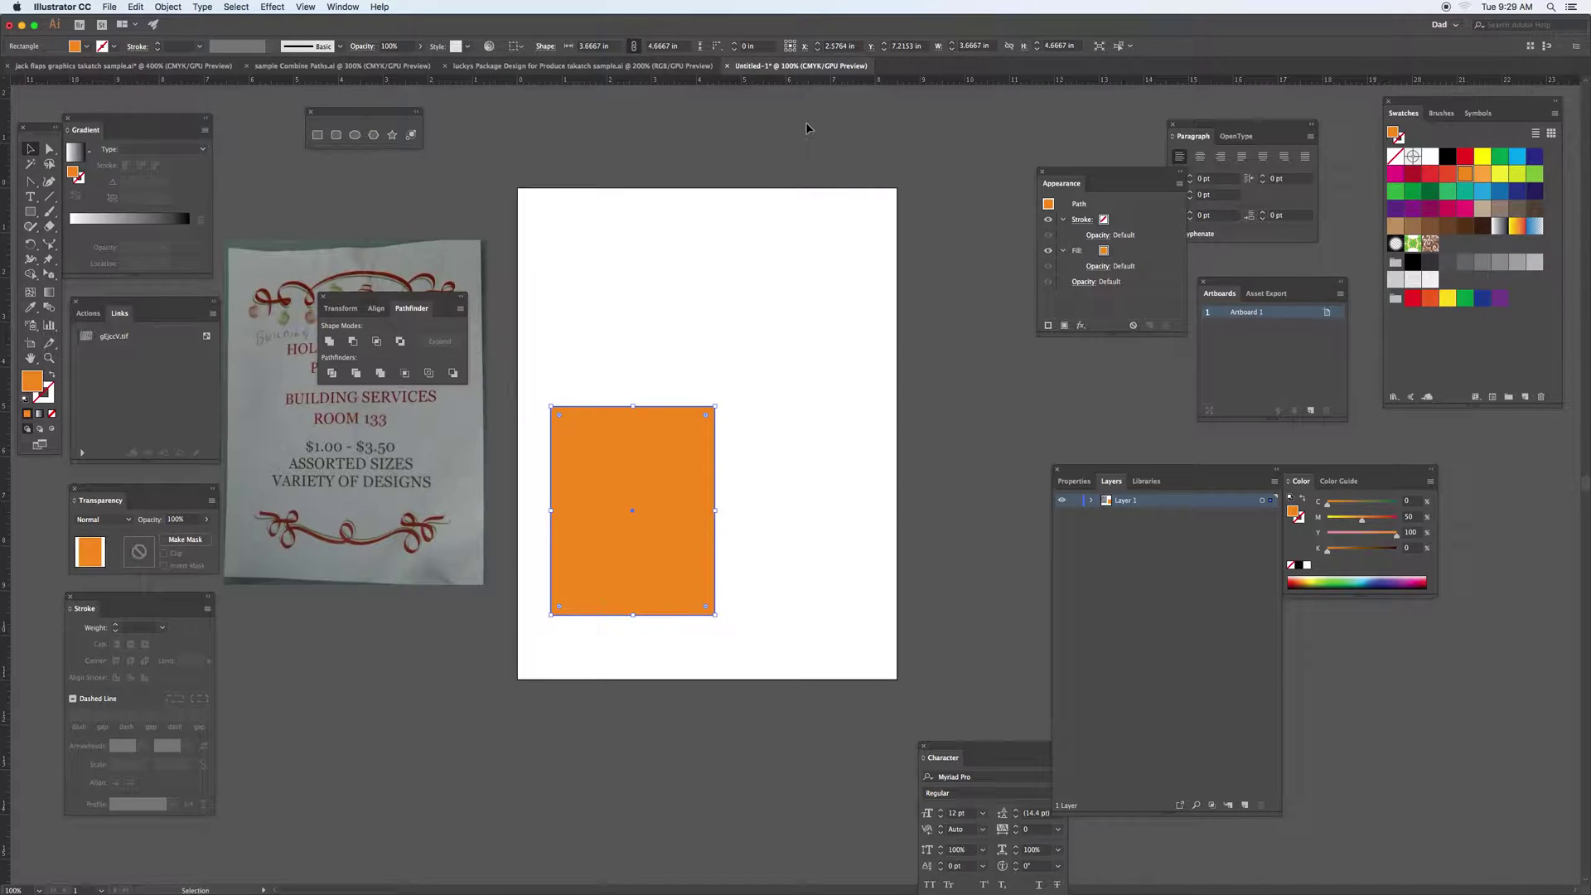
pyautogui.moveTo(604, 472); pyautogui.dragTo(593, 507)
pyautogui.moveTo(694, 446); pyautogui.dragTo(874, 226)
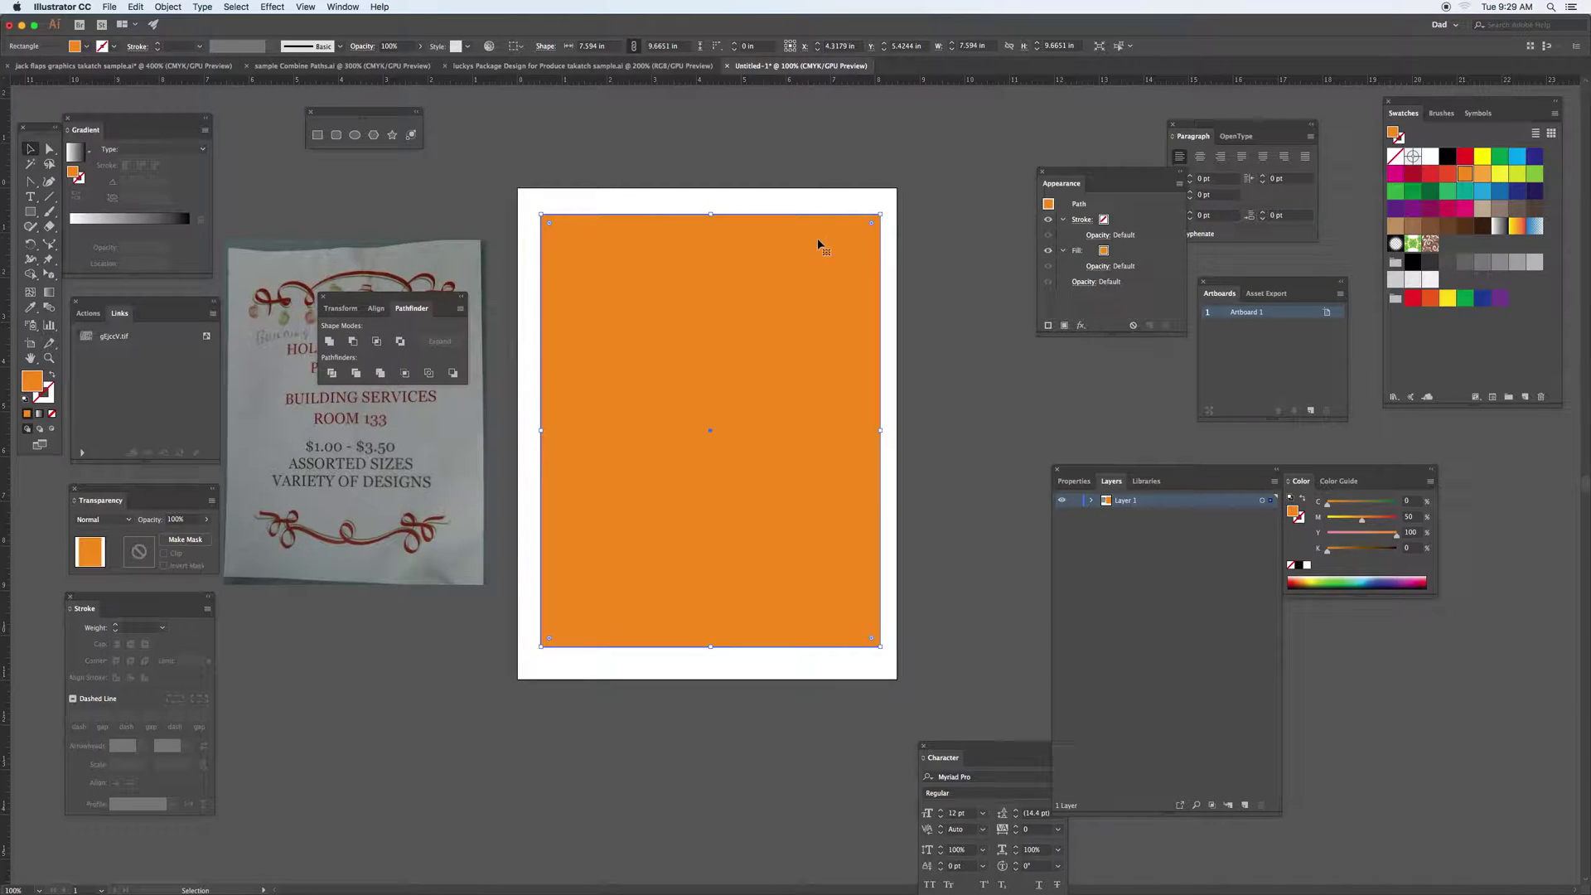
# Step: Move the clipped flyer photo onto the orange rectangle, bring it to the front, and align it with the rectangle's upper-right corner
pyautogui.click(416, 263)
pyautogui.moveTo(416, 263); pyautogui.dragTo(785, 244)
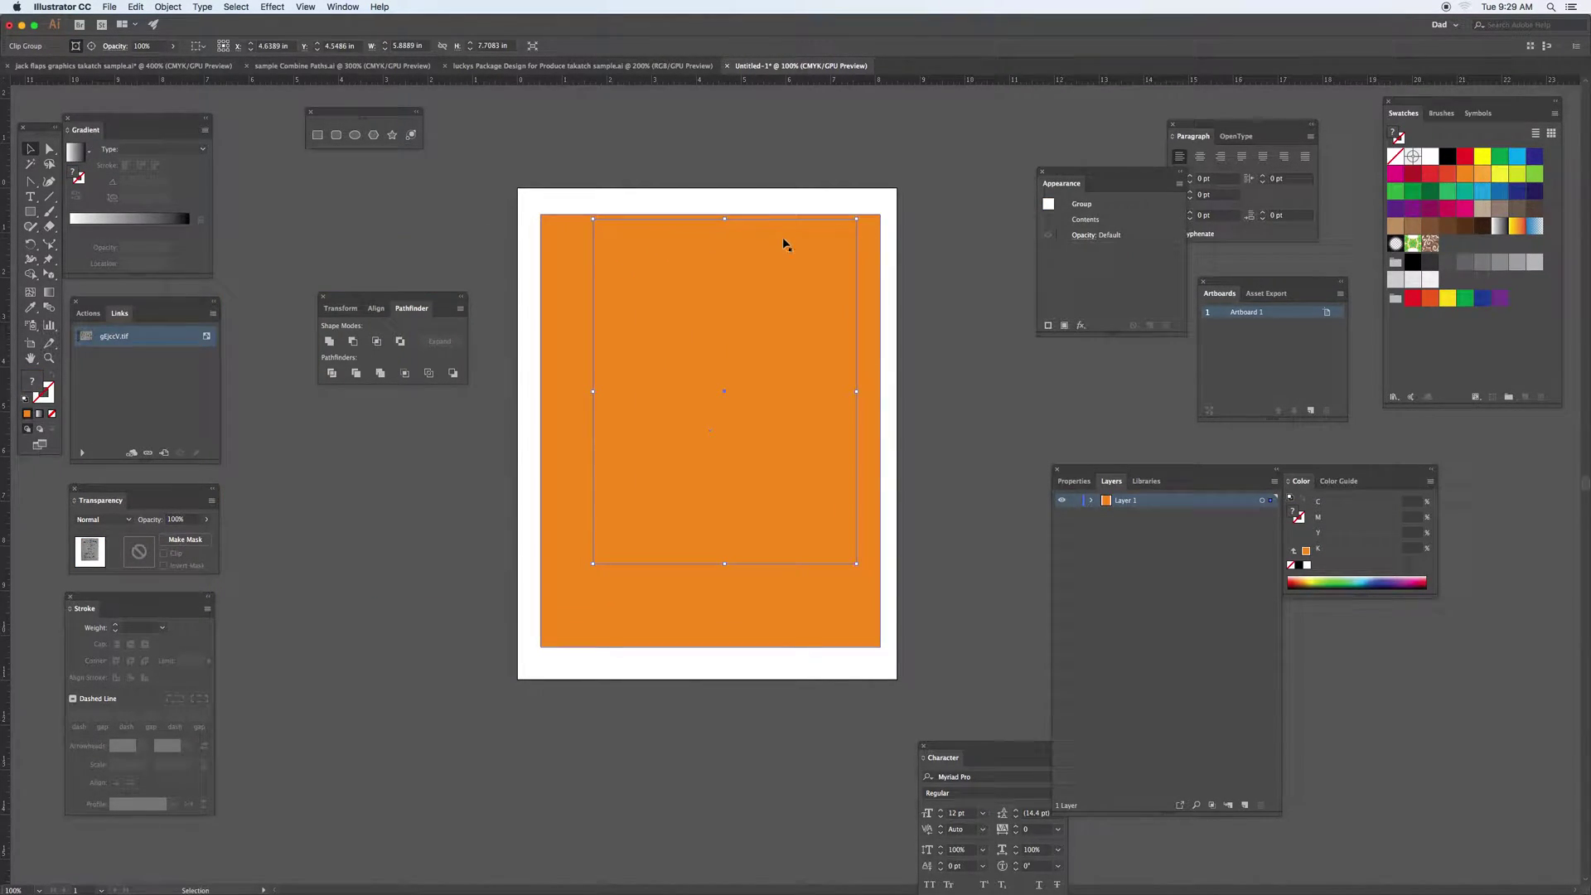
pyautogui.click(168, 7)
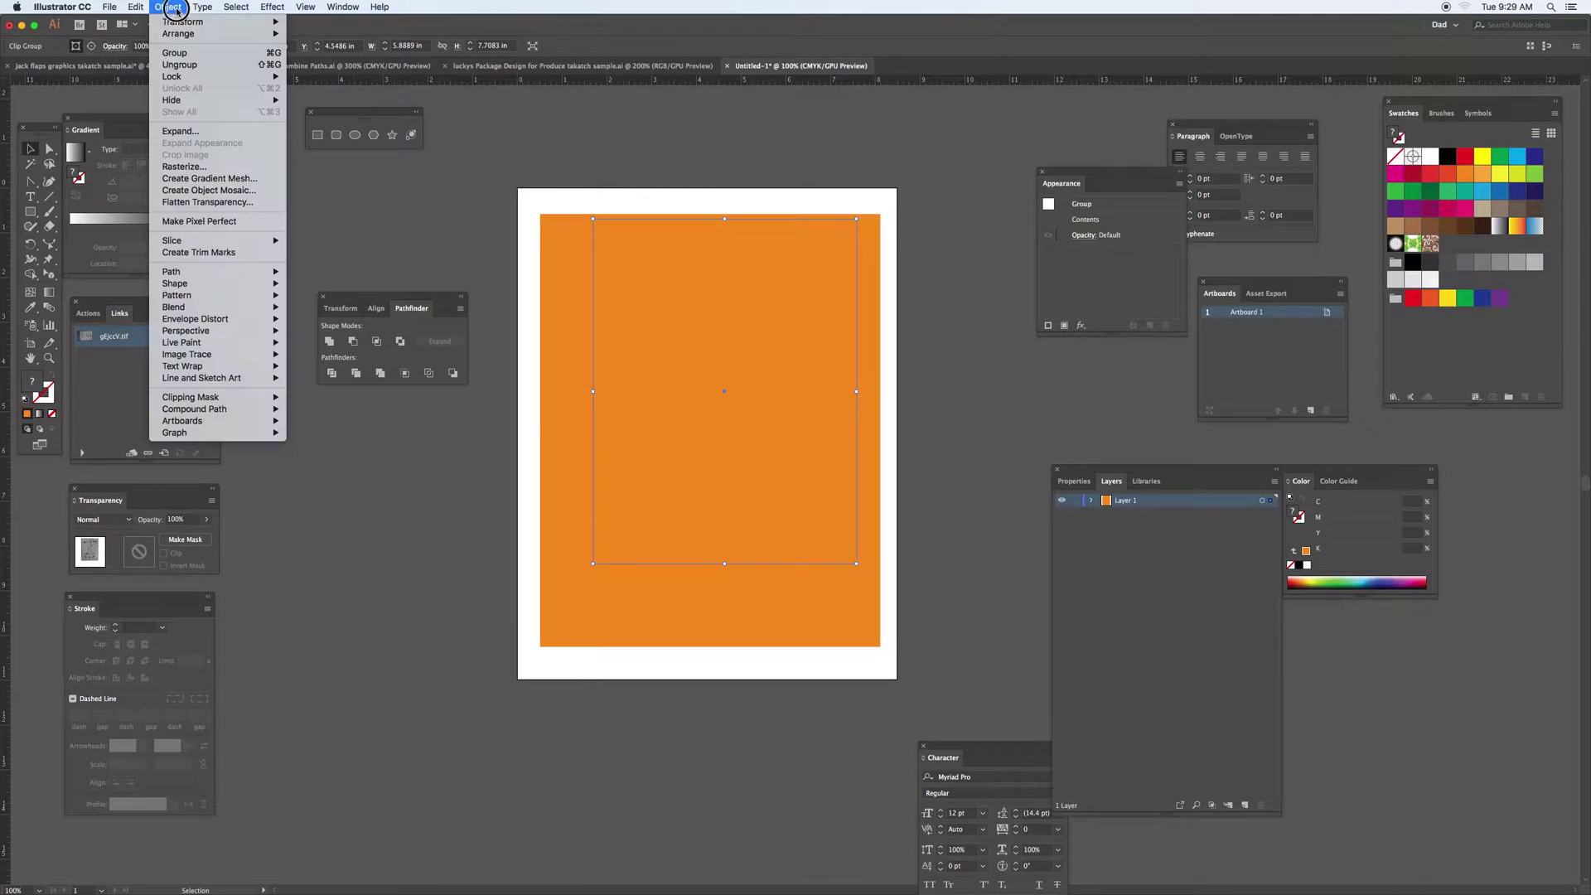
pyautogui.moveTo(199, 33)
pyautogui.click(315, 34)
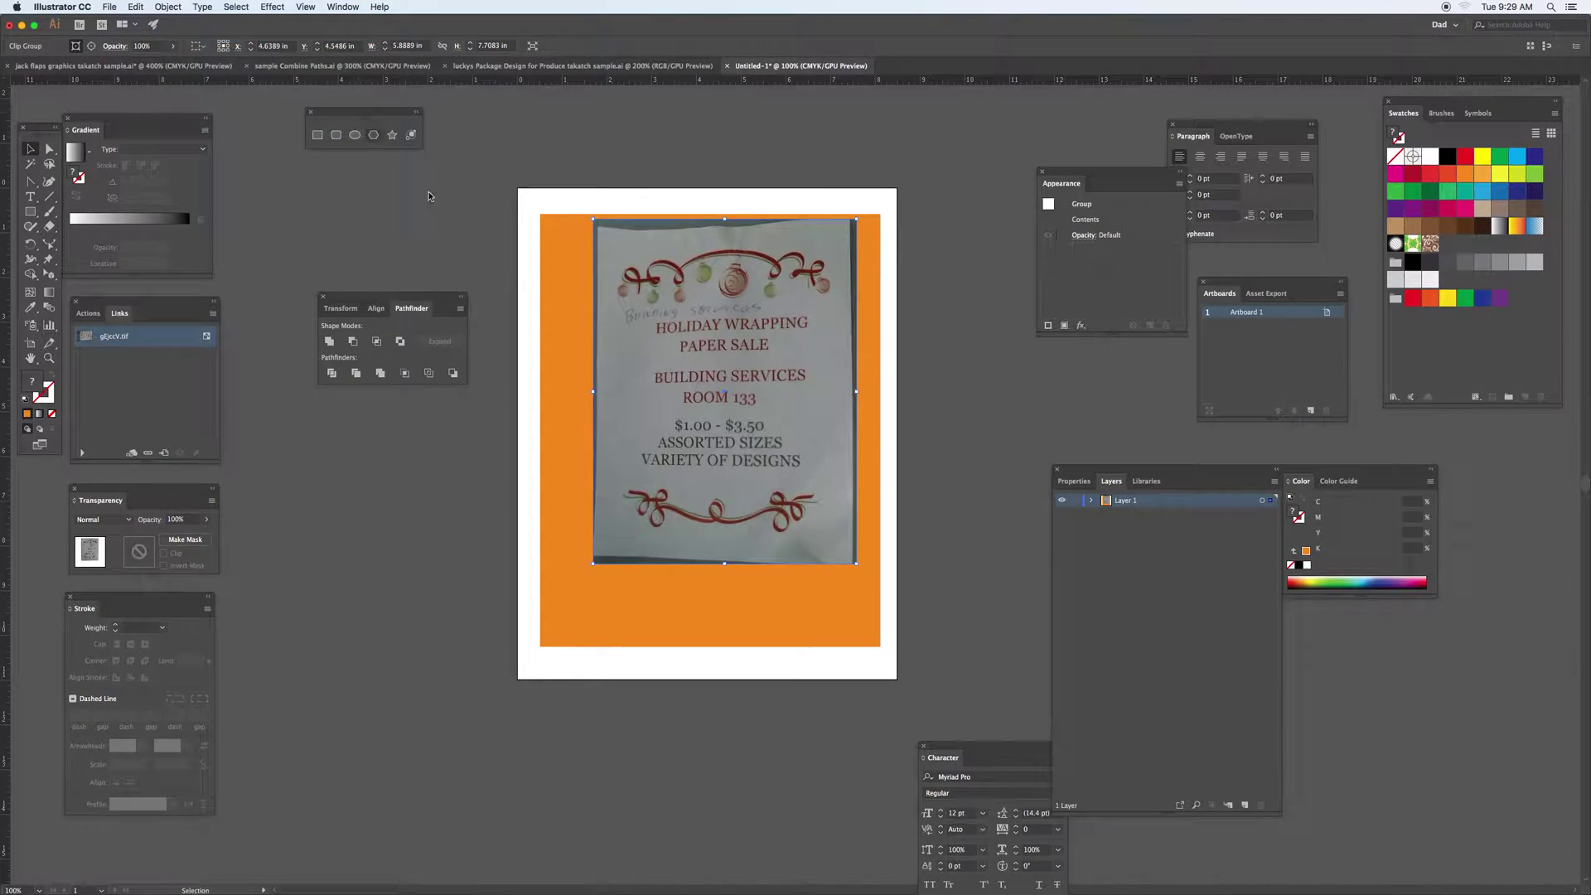
pyautogui.moveTo(756, 303); pyautogui.dragTo(787, 299)
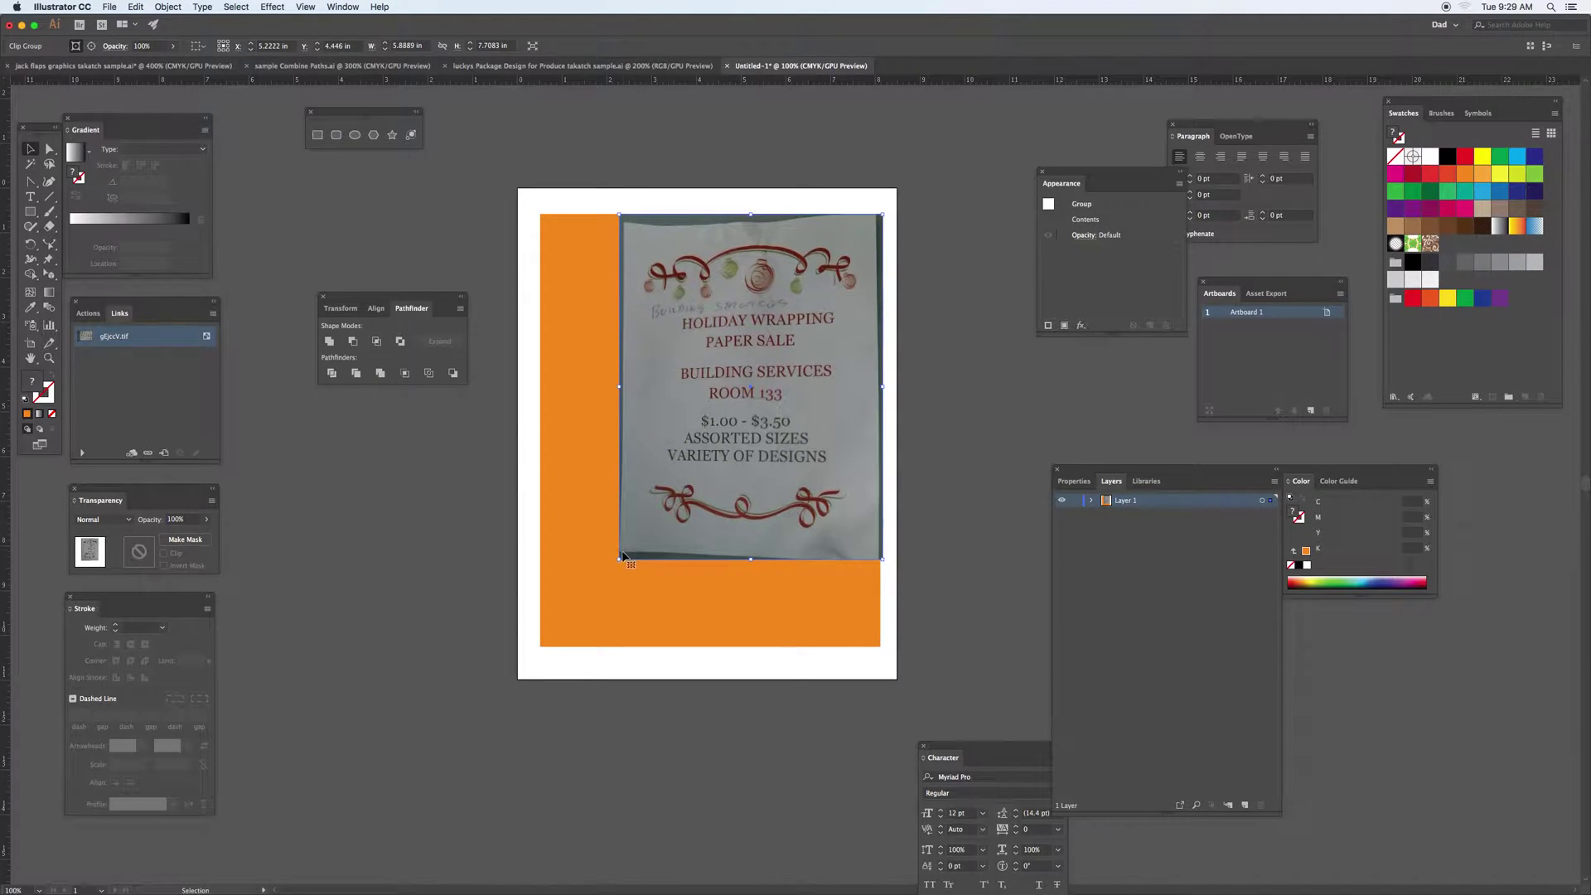
# Step: Enlarge the clipped flyer photo to about 7.6 x 9.95 in, align it over the orange rectangle, and send it to the back
pyautogui.moveTo(621, 559); pyautogui.dragTo(542, 659)
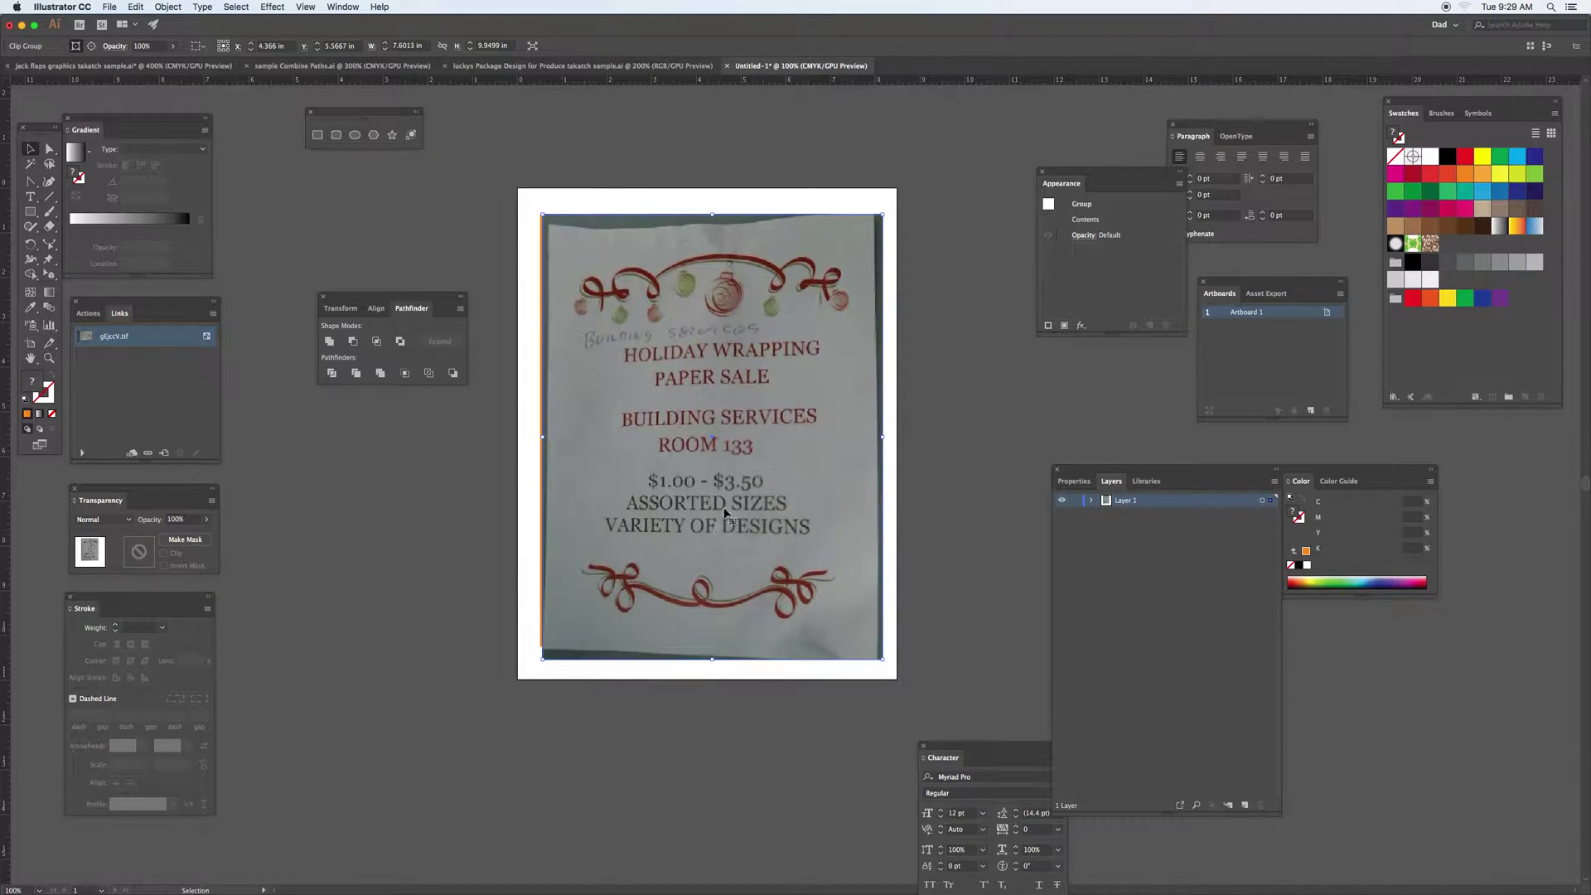
pyautogui.moveTo(726, 503); pyautogui.dragTo(724, 503)
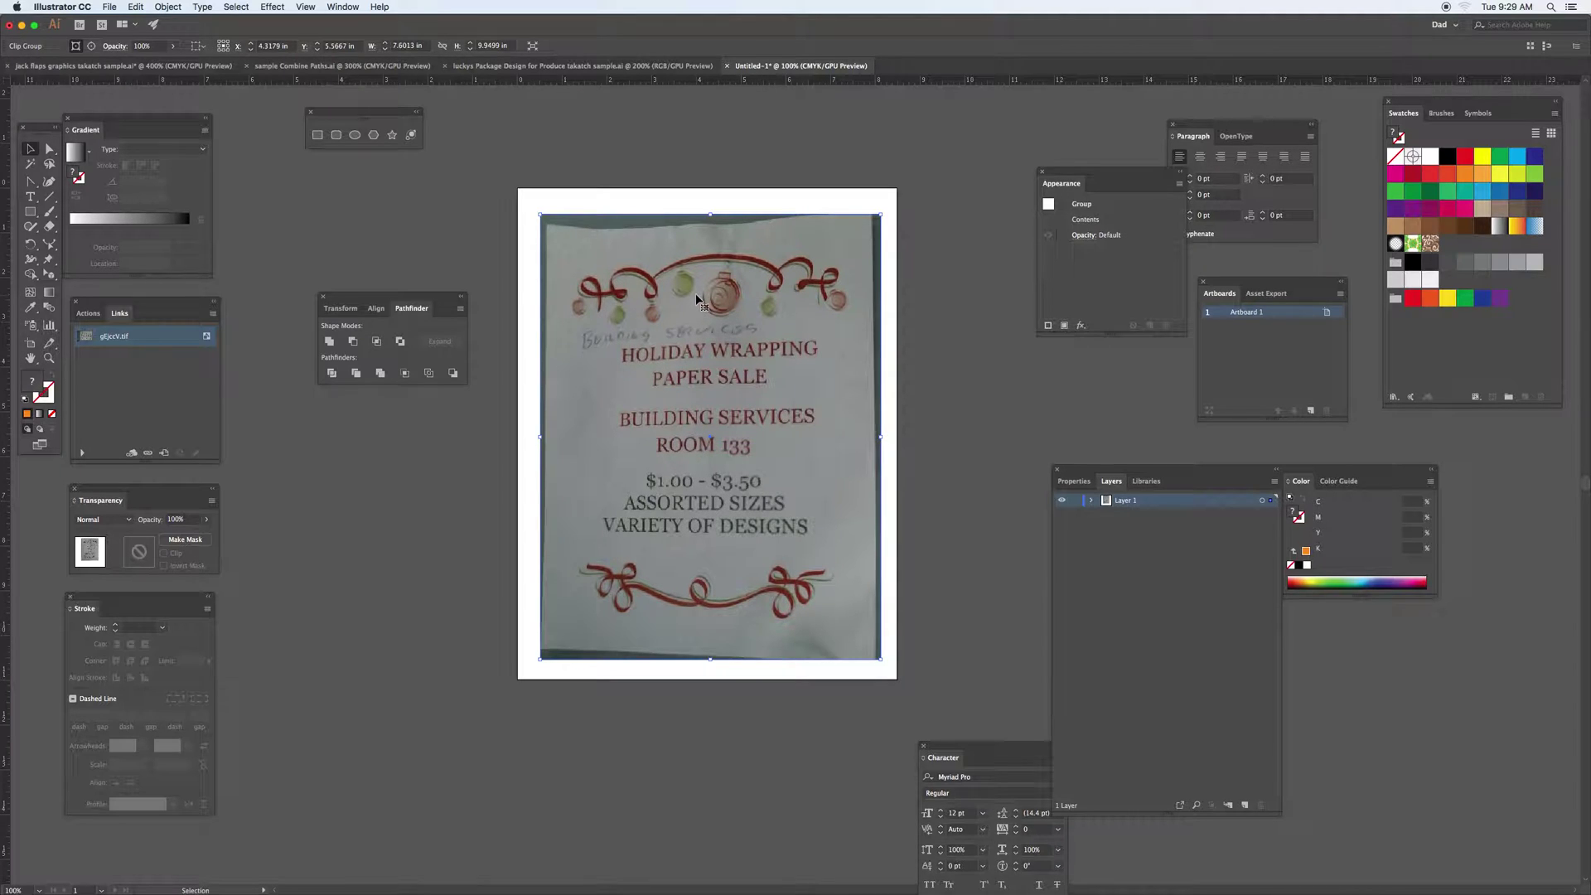
pyautogui.press('super+shift+bracketleft')
# Step: Swap the rectangle's orange fill to its stroke and set that stroke to 19 pt, aligned to the outside
pyautogui.click(646, 274)
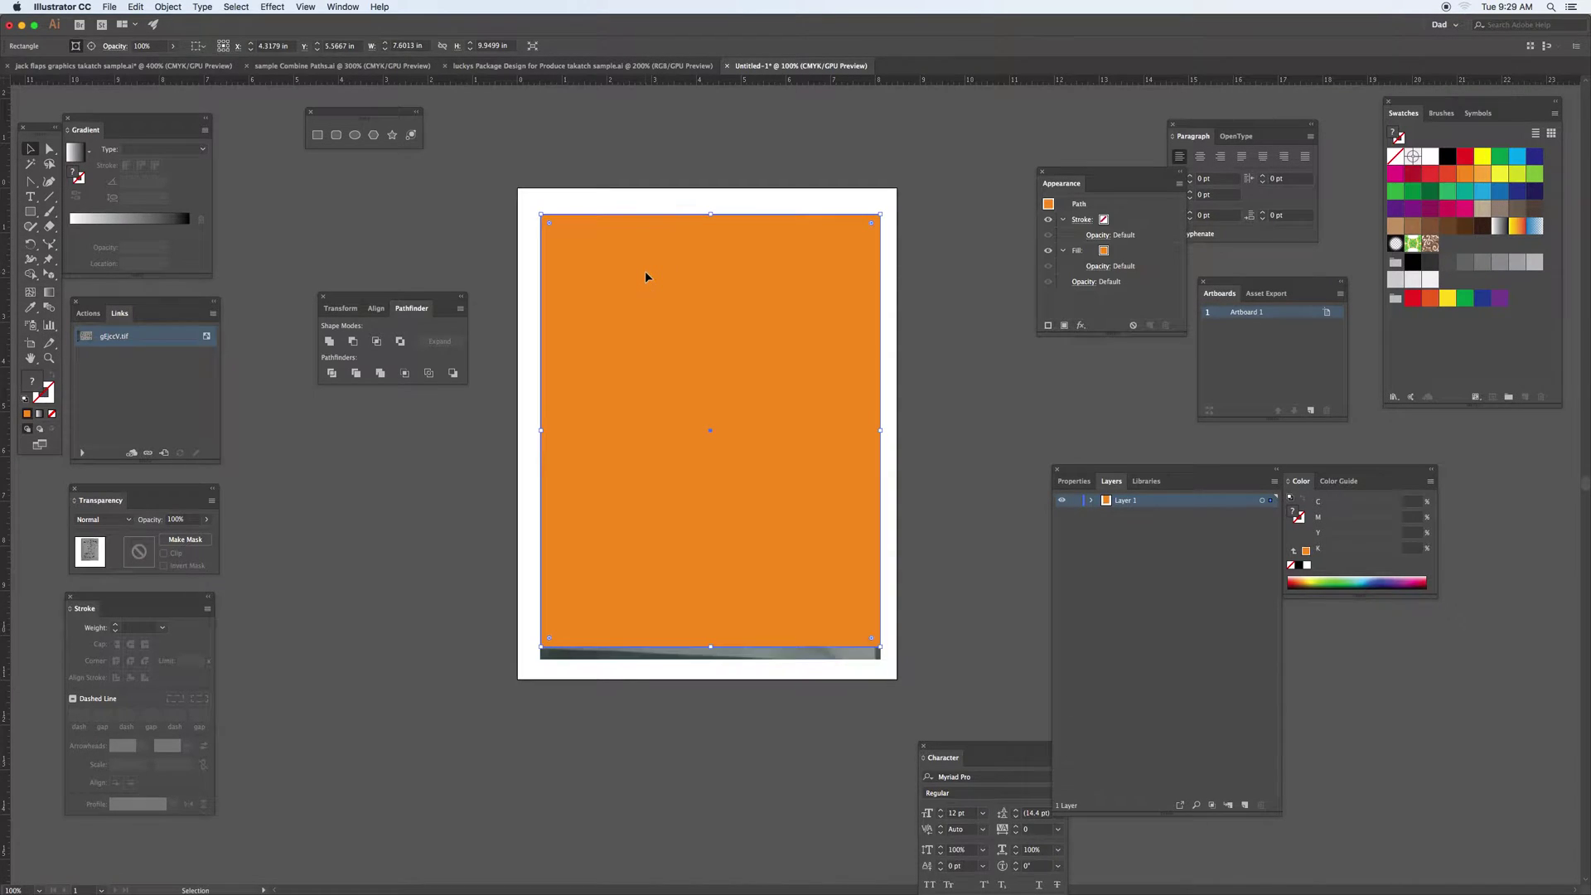
pyautogui.click(52, 376)
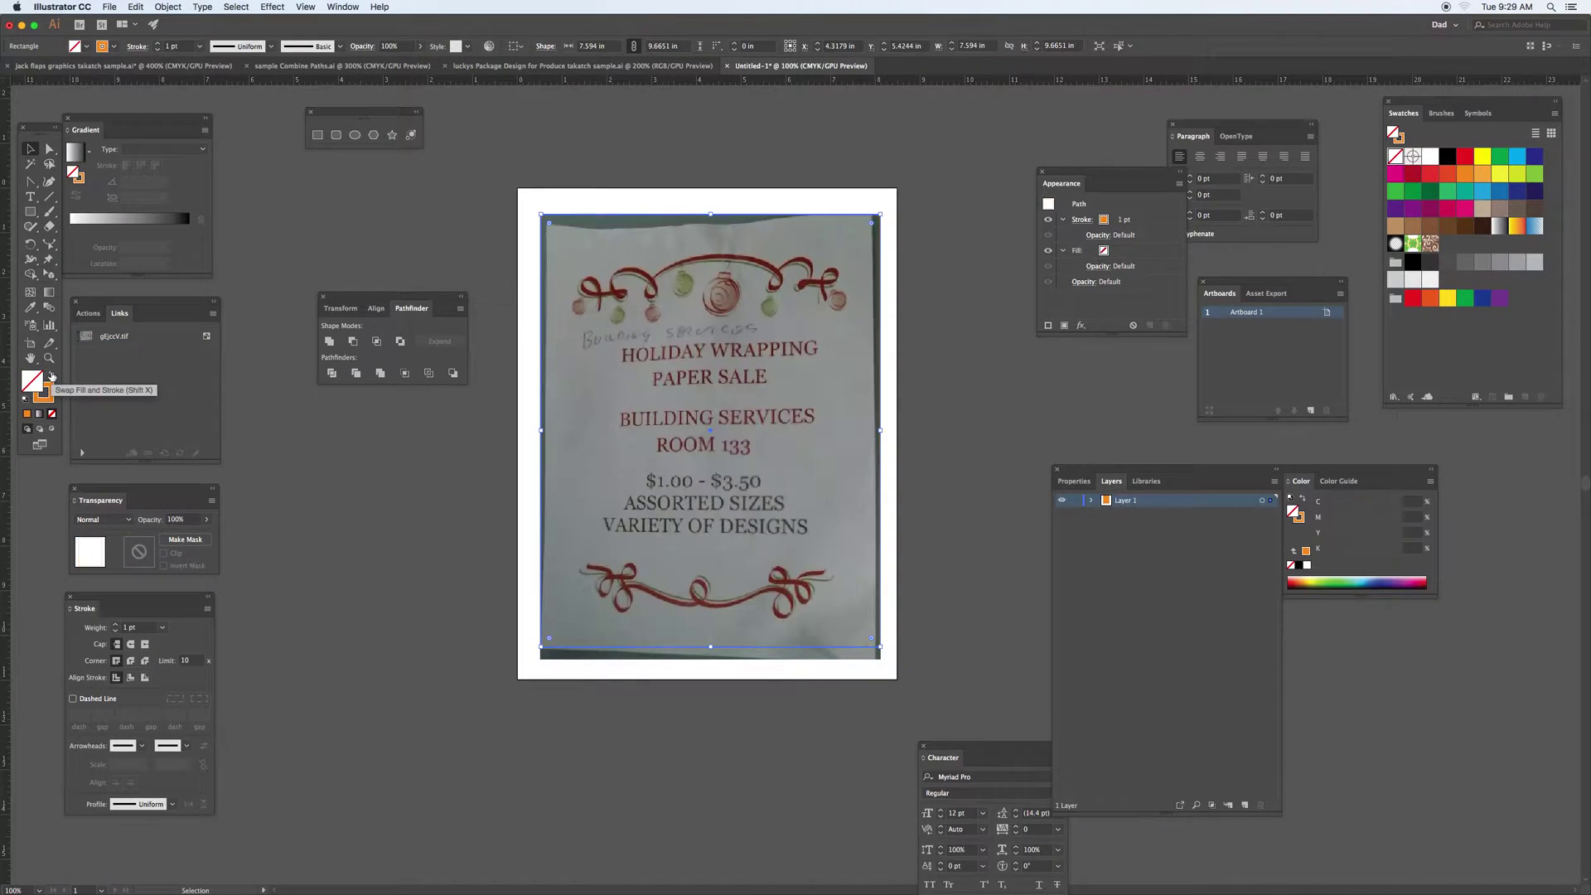
pyautogui.click(141, 627)
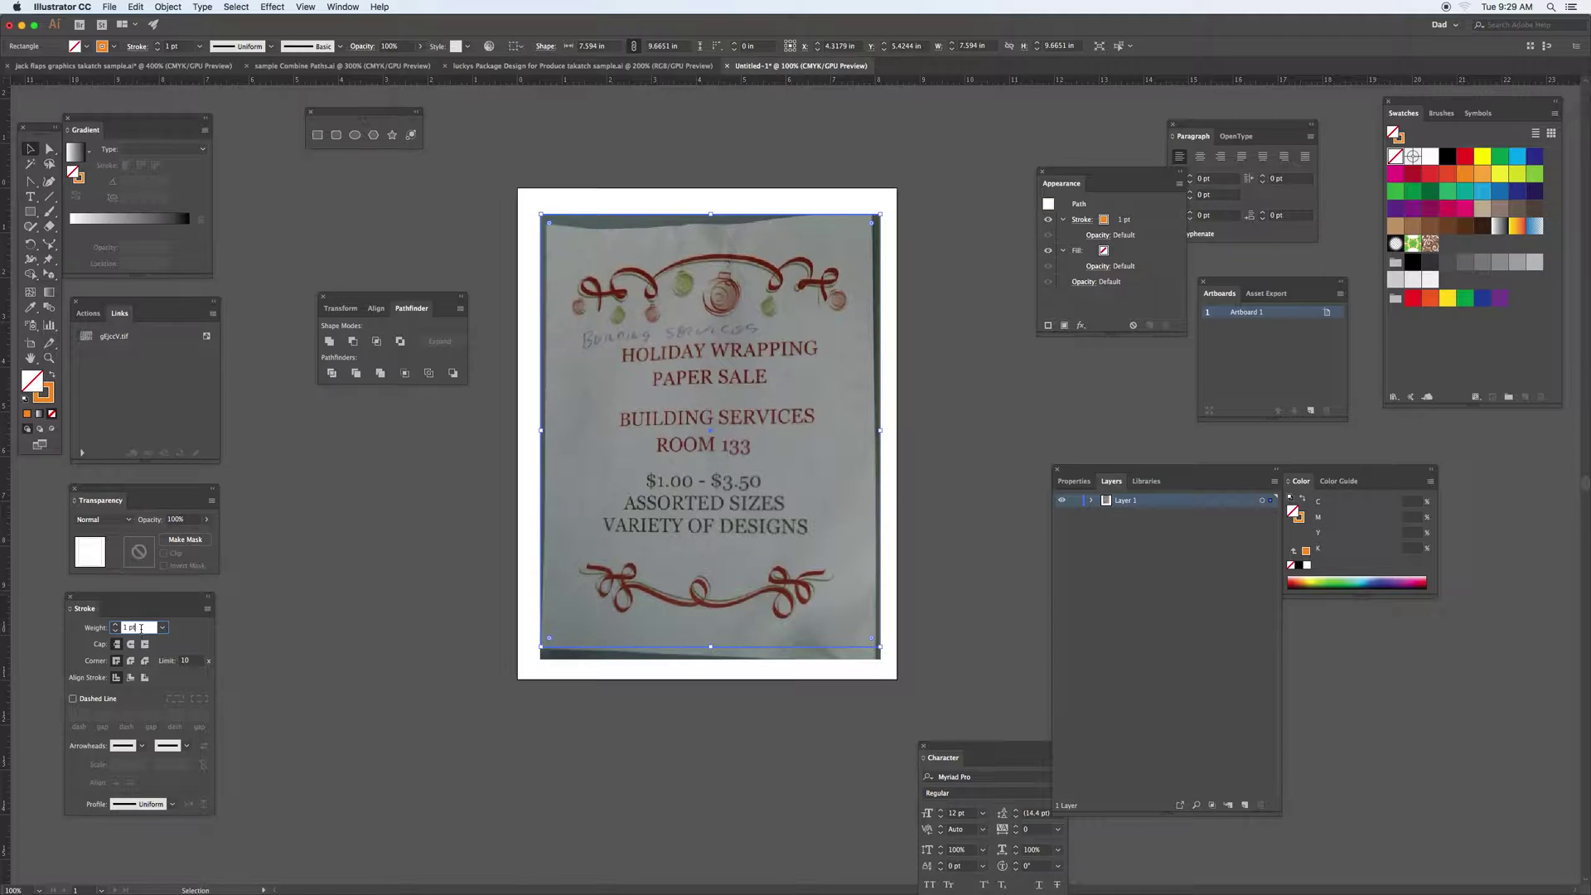
pyautogui.press('Up')
pyautogui.press('Up')
pyautogui.press('Up')
pyautogui.press('Up')
pyautogui.press('Up')
pyautogui.press('Up')
pyautogui.press('Up')
pyautogui.press('Up')
pyautogui.press('Up')
pyautogui.press('Up')
pyautogui.press('Up')
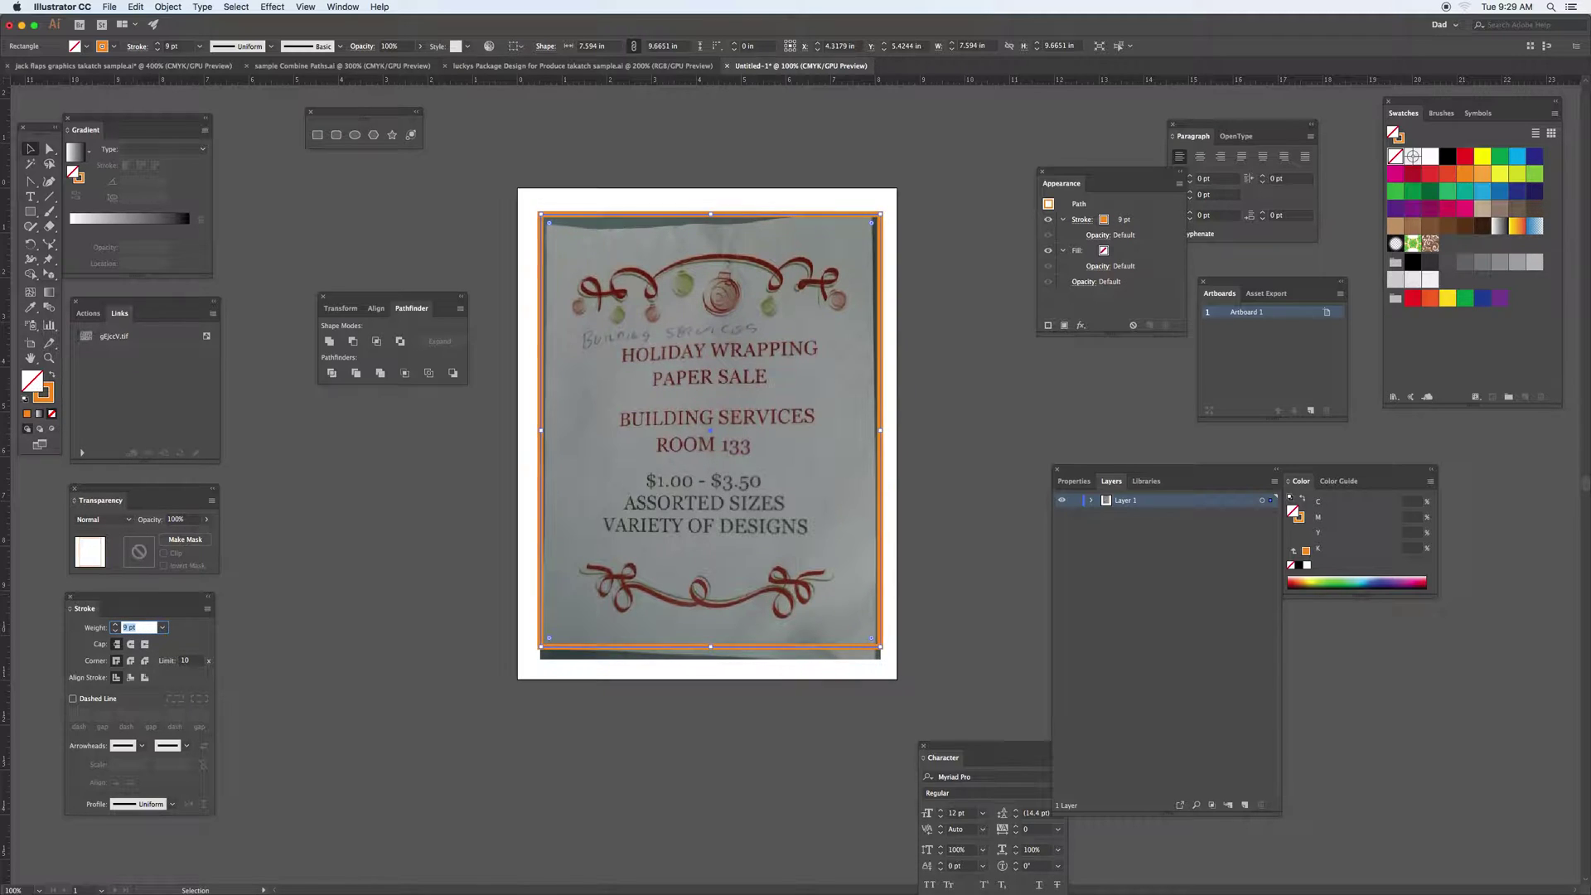
pyautogui.press('Up')
pyautogui.press('Up')
pyautogui.press('Up')
pyautogui.press('Up')
pyautogui.press('Up')
pyautogui.press('Up')
pyautogui.press('Up')
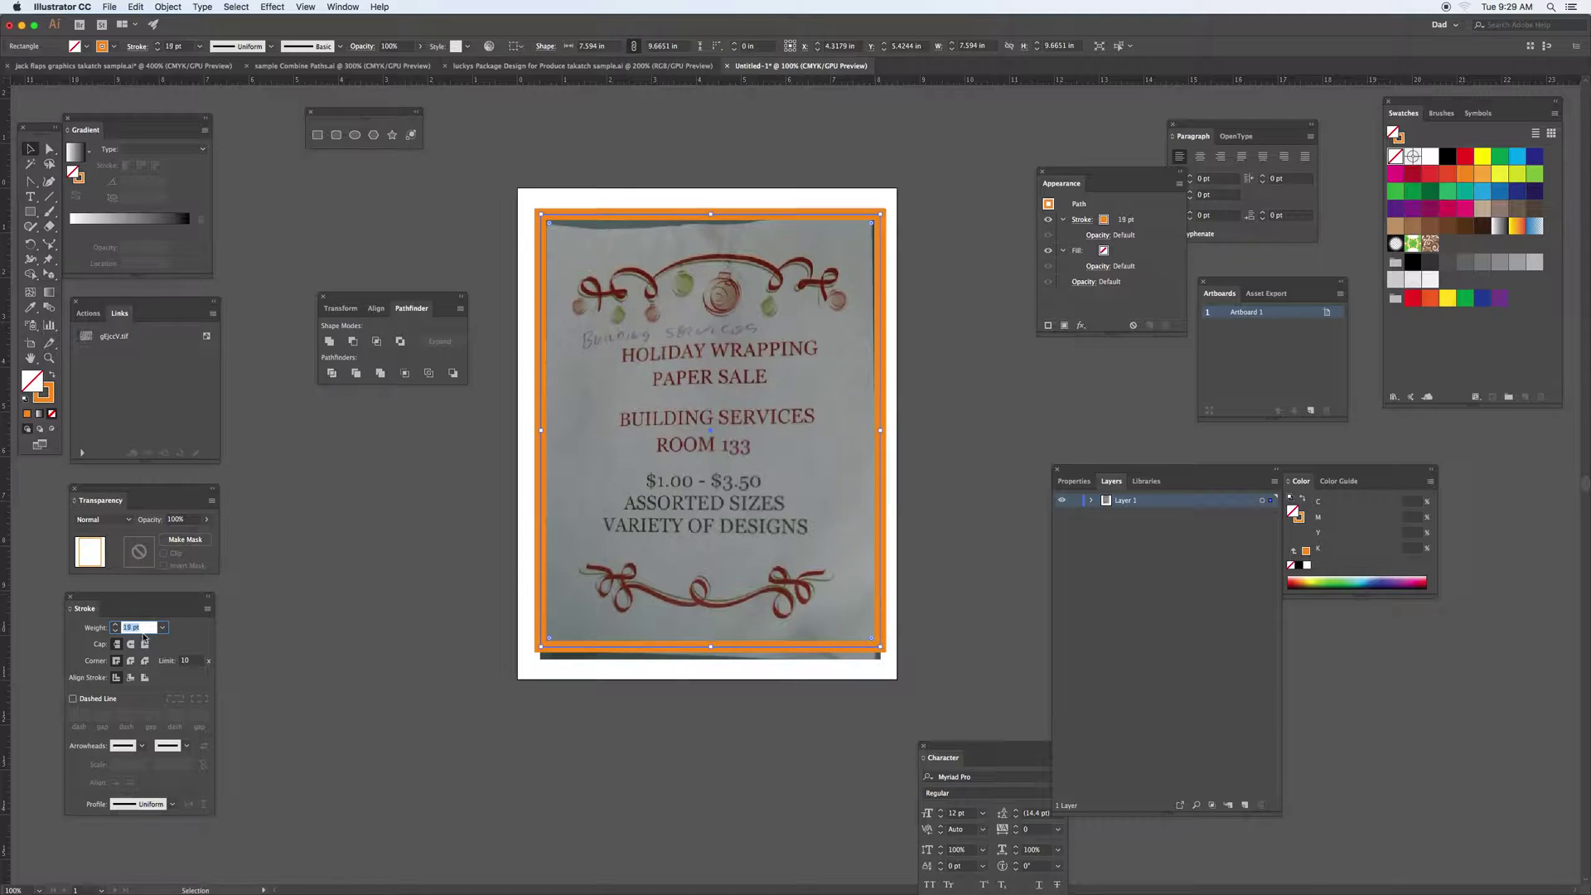
pyautogui.click(145, 678)
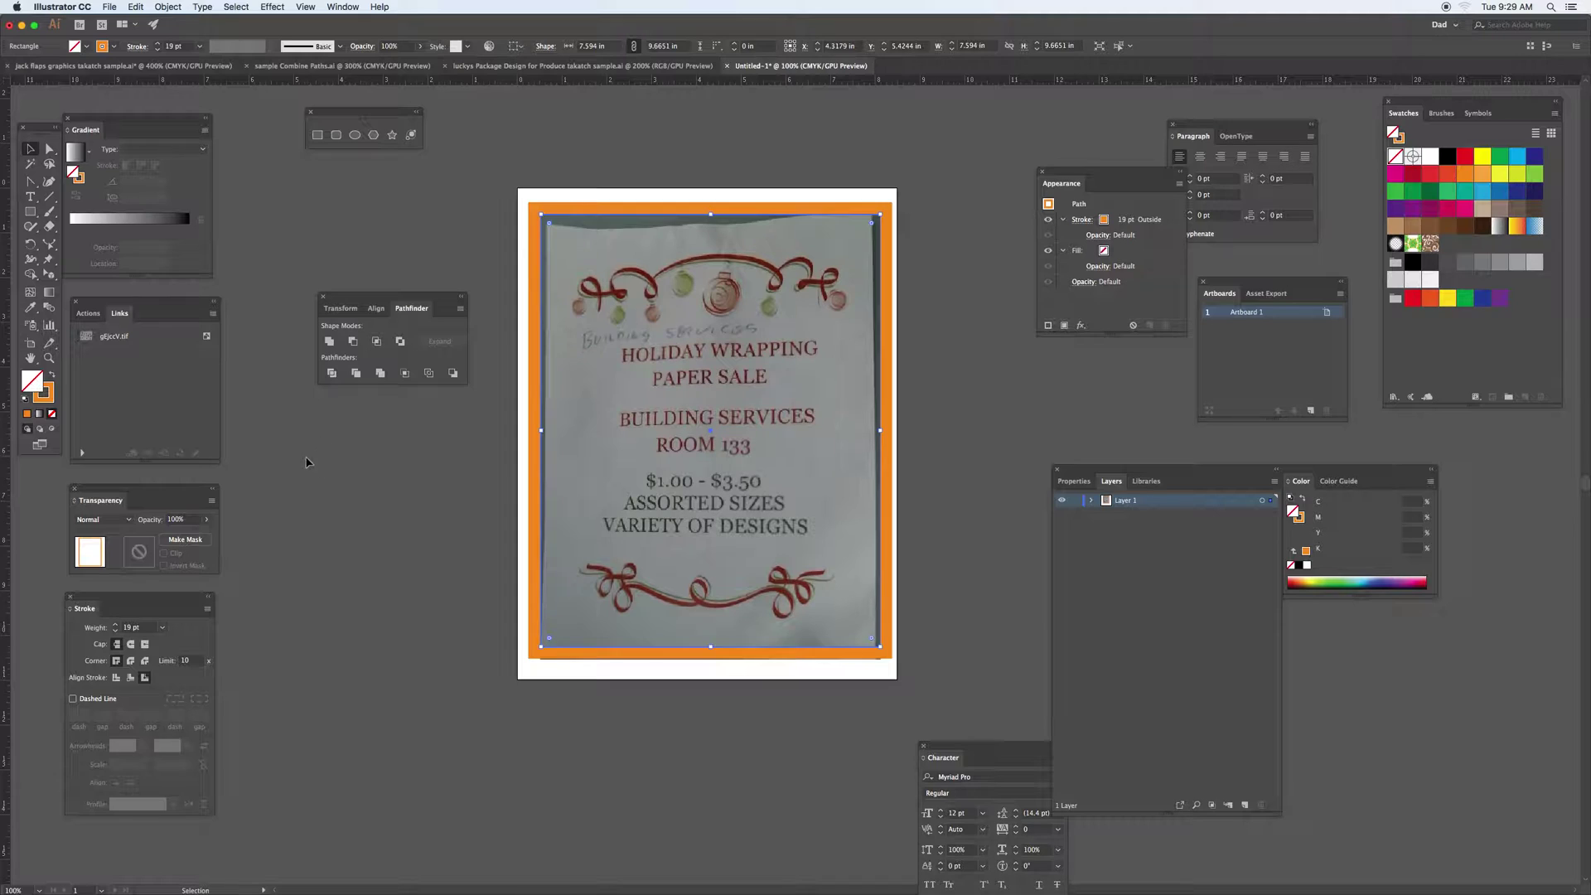
pyautogui.click(306, 462)
# Step: Lock Layer 1 holding the flyer photo and border, and add a new layer above it
pyautogui.click(1062, 502)
pyautogui.click(1062, 502)
pyautogui.click(1075, 501)
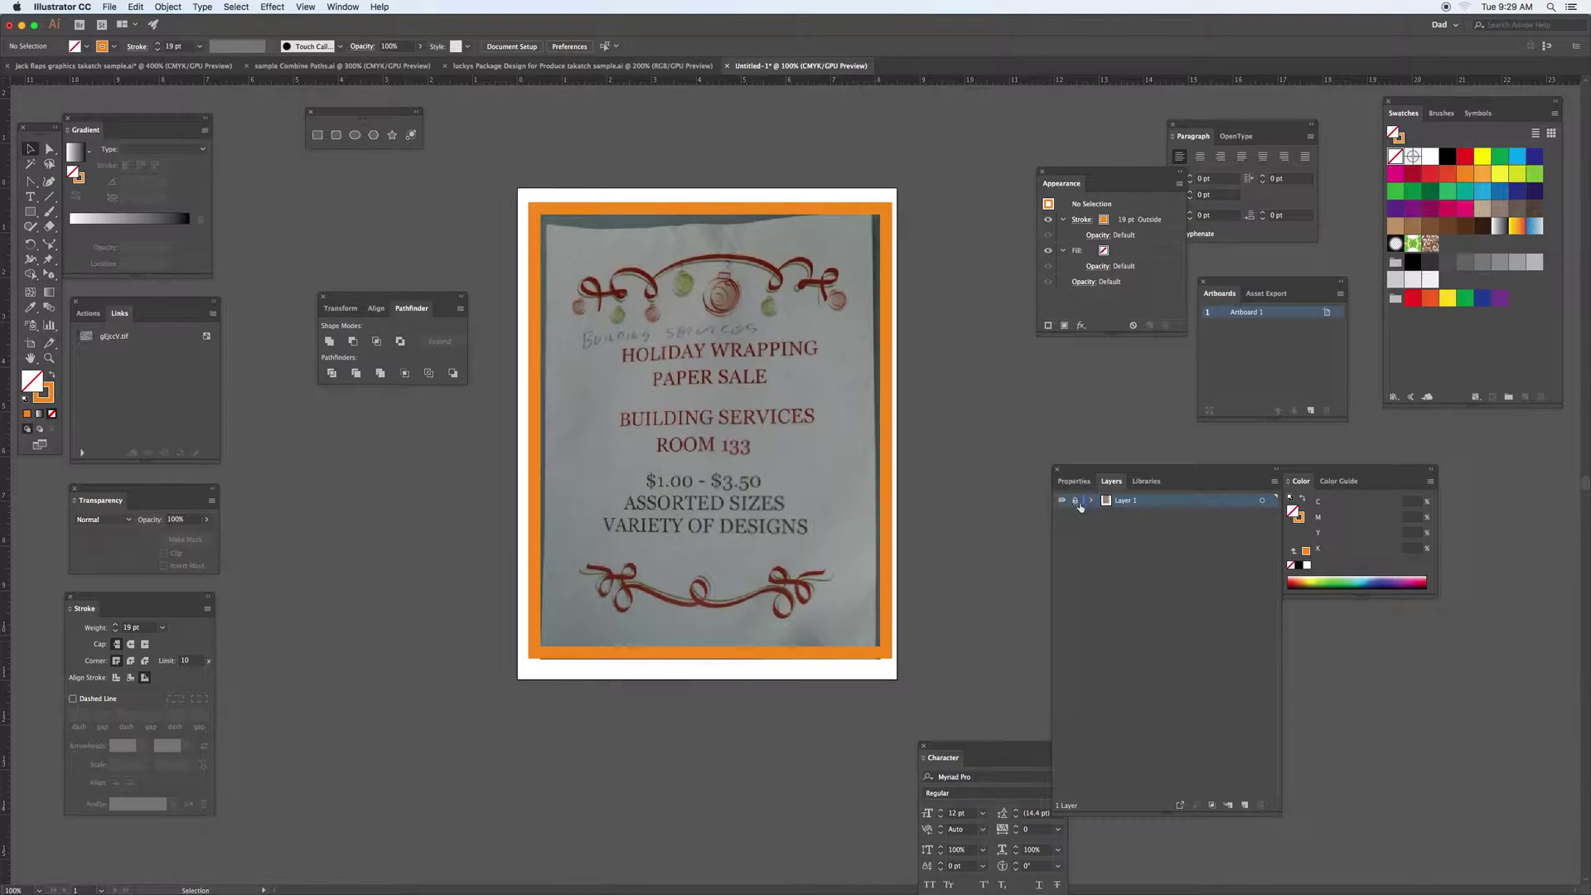
pyautogui.click(1244, 805)
# Step: Dim the images on Layer 1 to 50% in its layer options
pyautogui.click(49, 358)
pyautogui.click(705, 437)
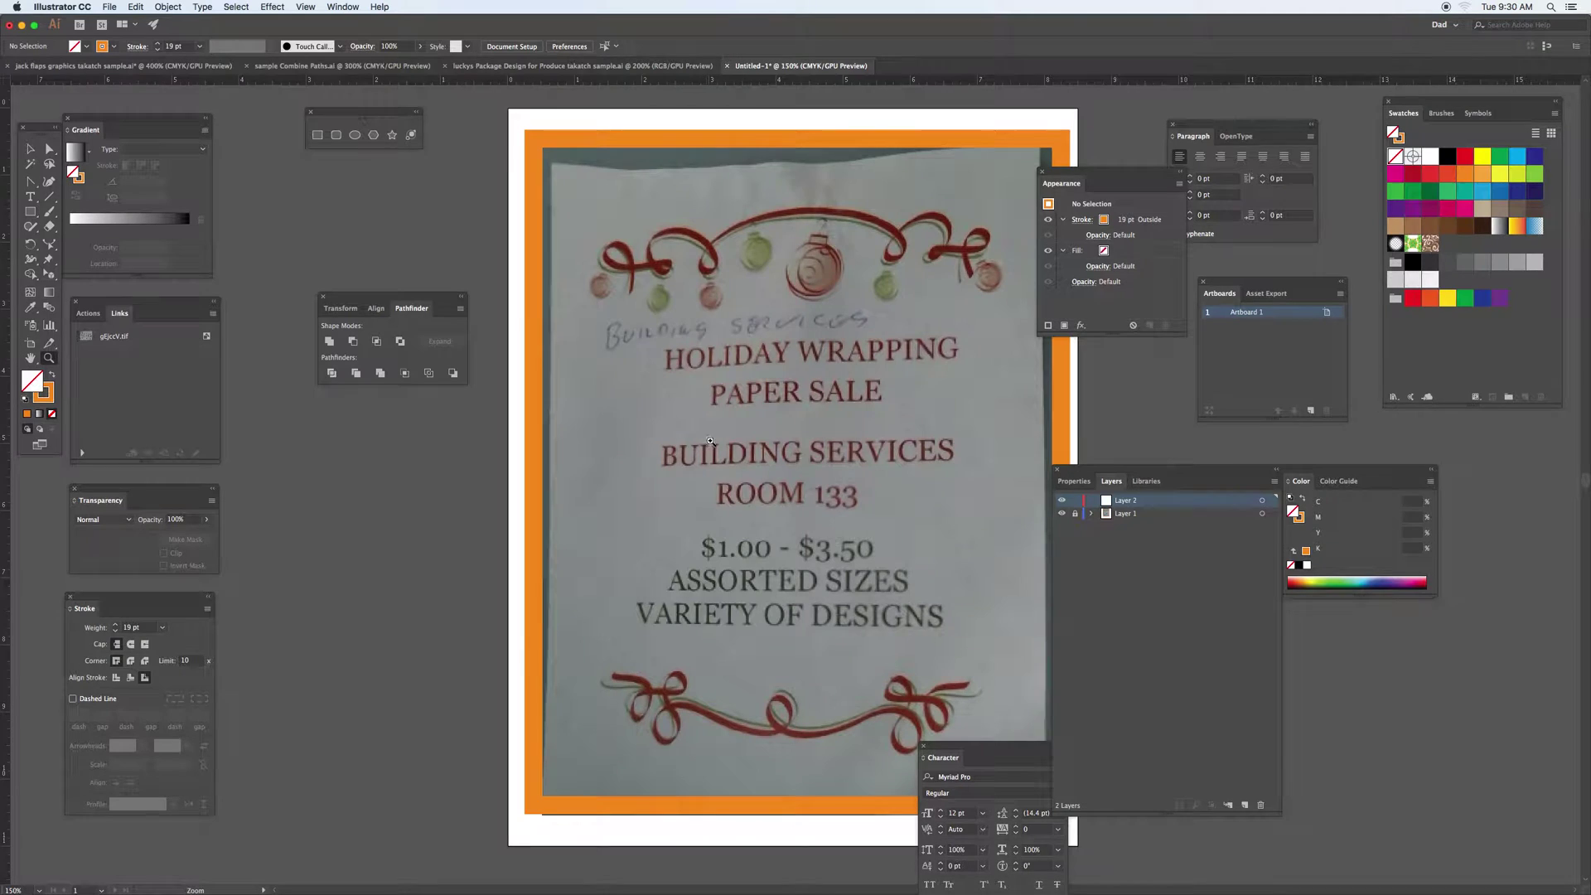
pyautogui.click(794, 424)
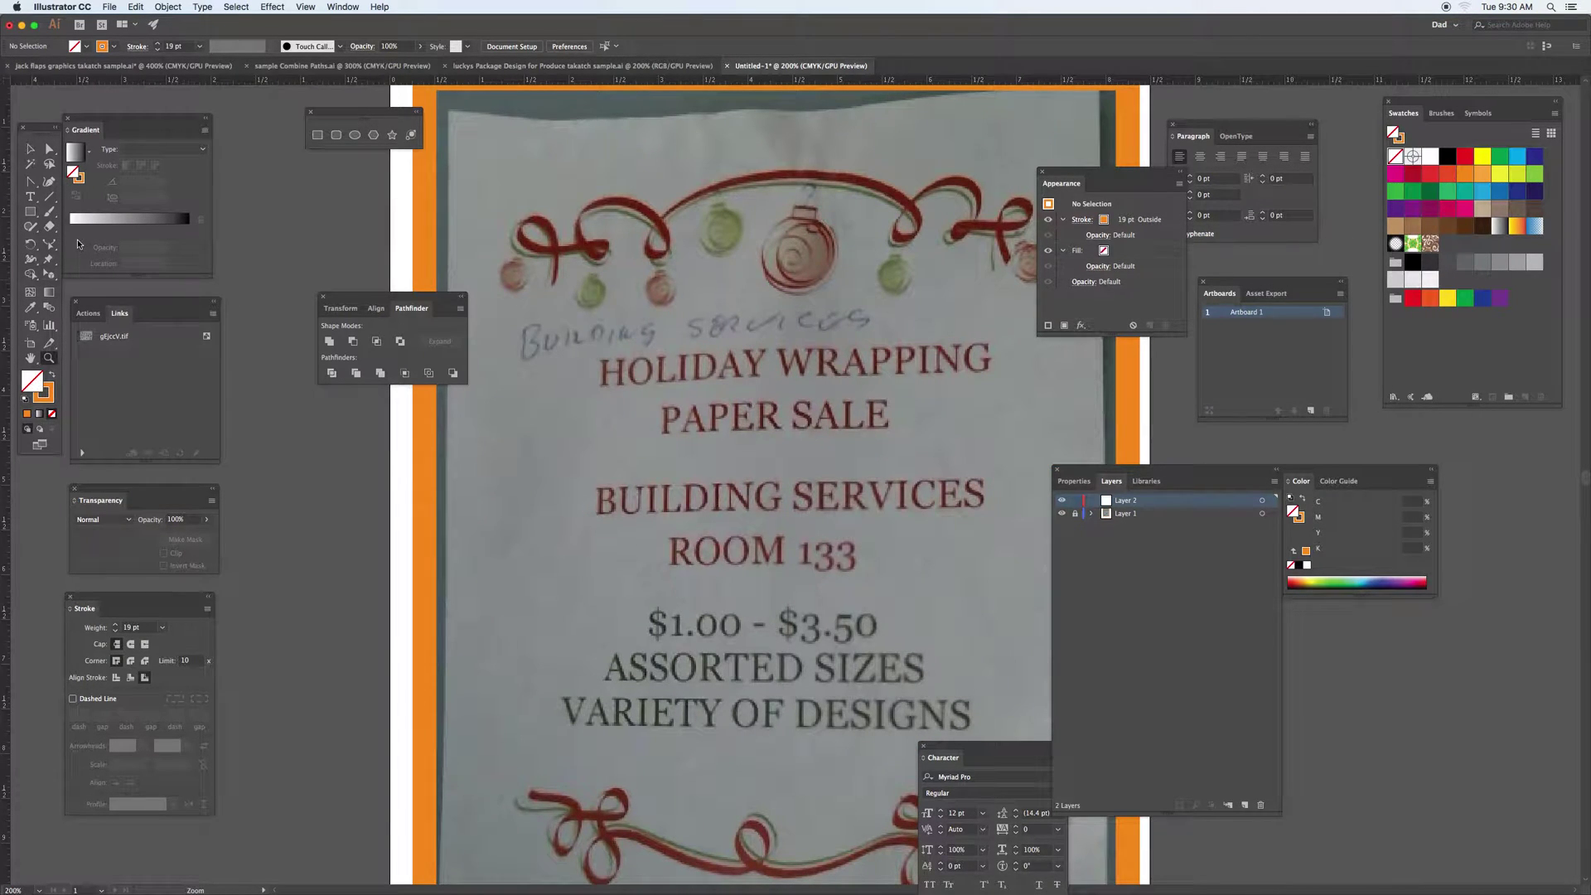
pyautogui.doubleClick(1156, 512)
pyautogui.click(789, 360)
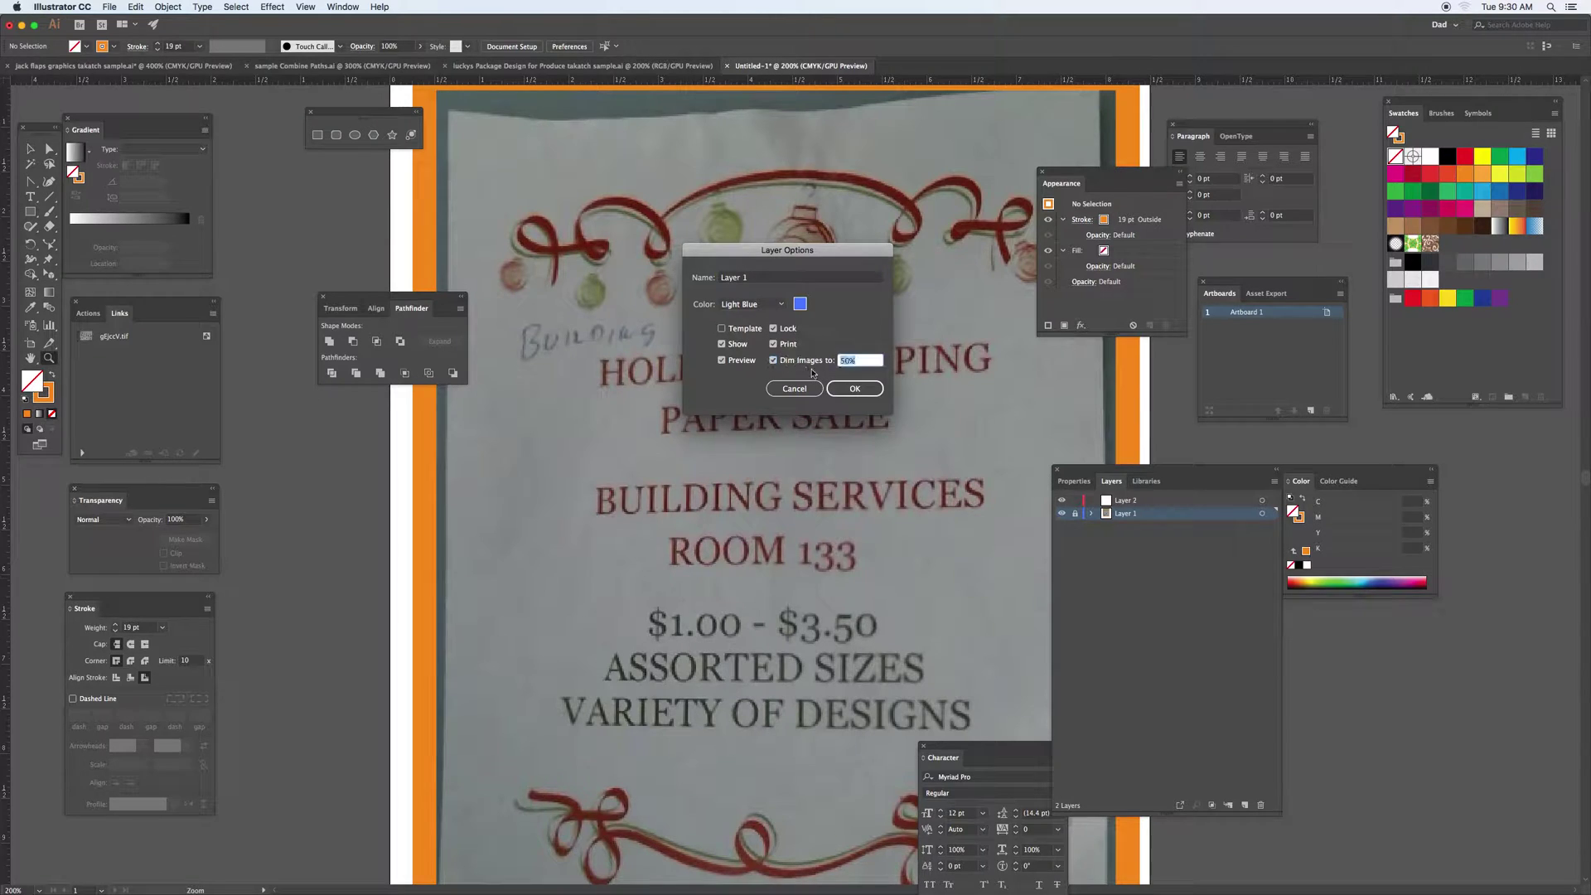
pyautogui.click(854, 388)
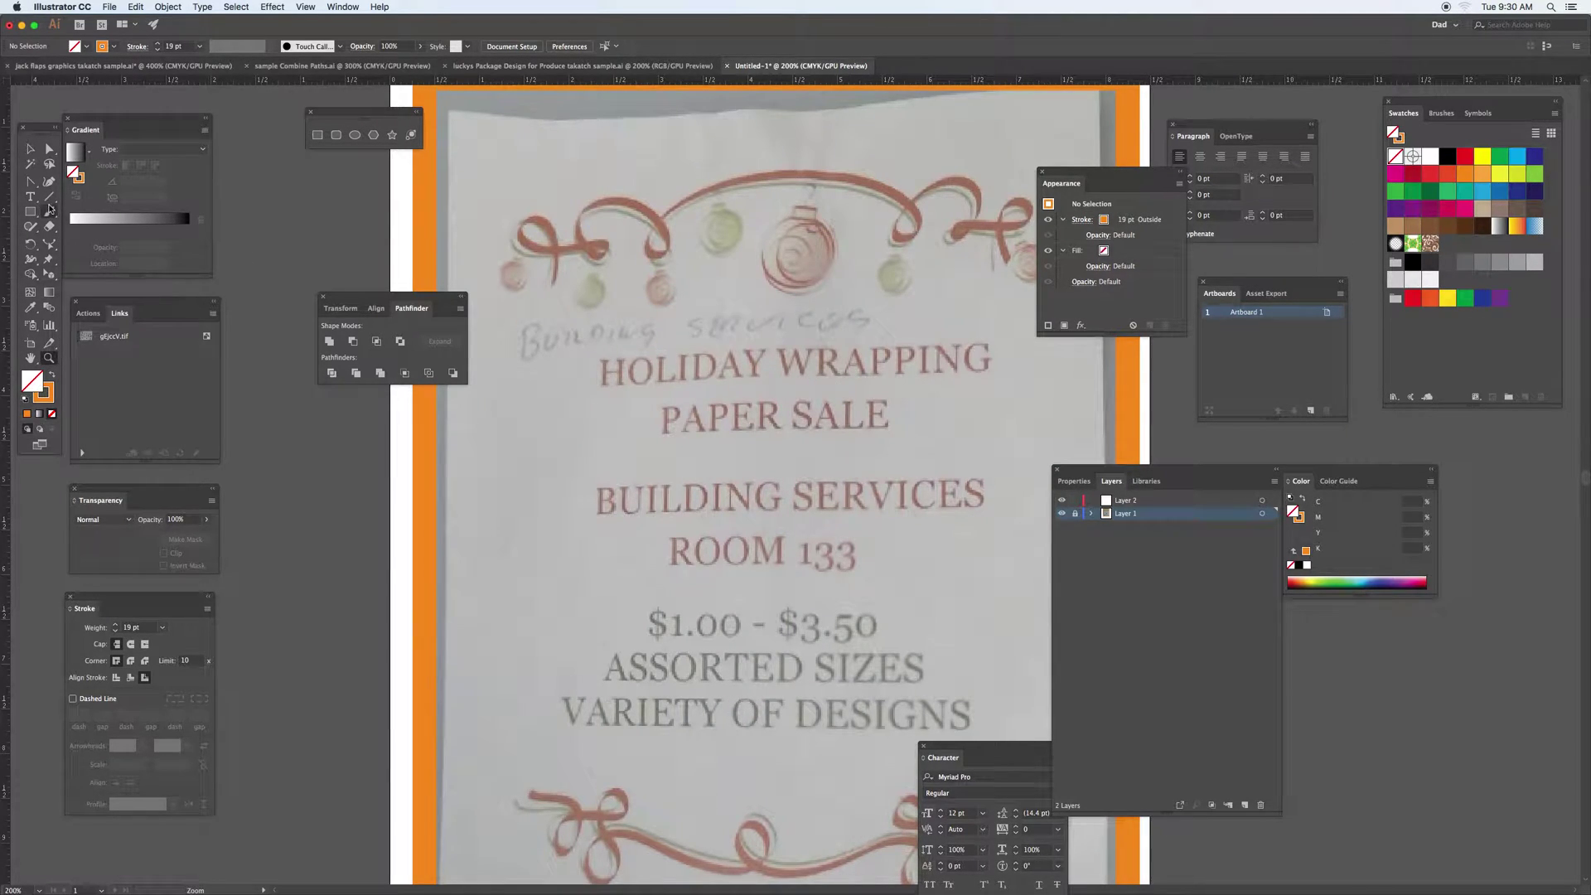
# Step: On Layer 2, add point text over the flyer heading reading HOLIDAY WRAPPING, PAPER SALE, BUILDING SERVICES, ROOM 133 on four lines
pyautogui.click(31, 197)
pyautogui.click(1160, 500)
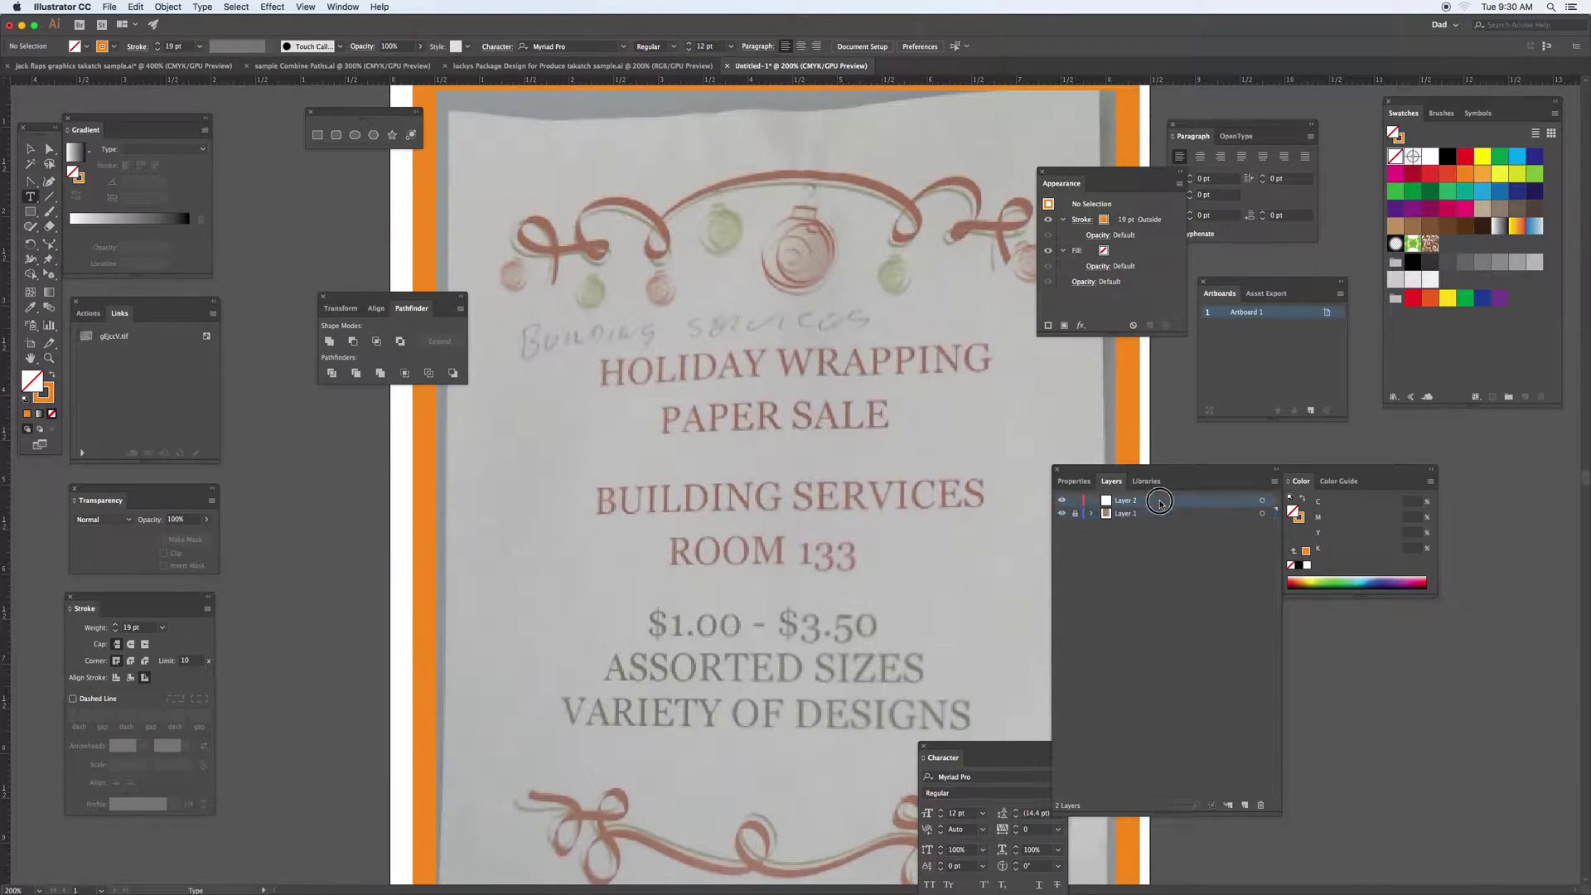
pyautogui.click(623, 376)
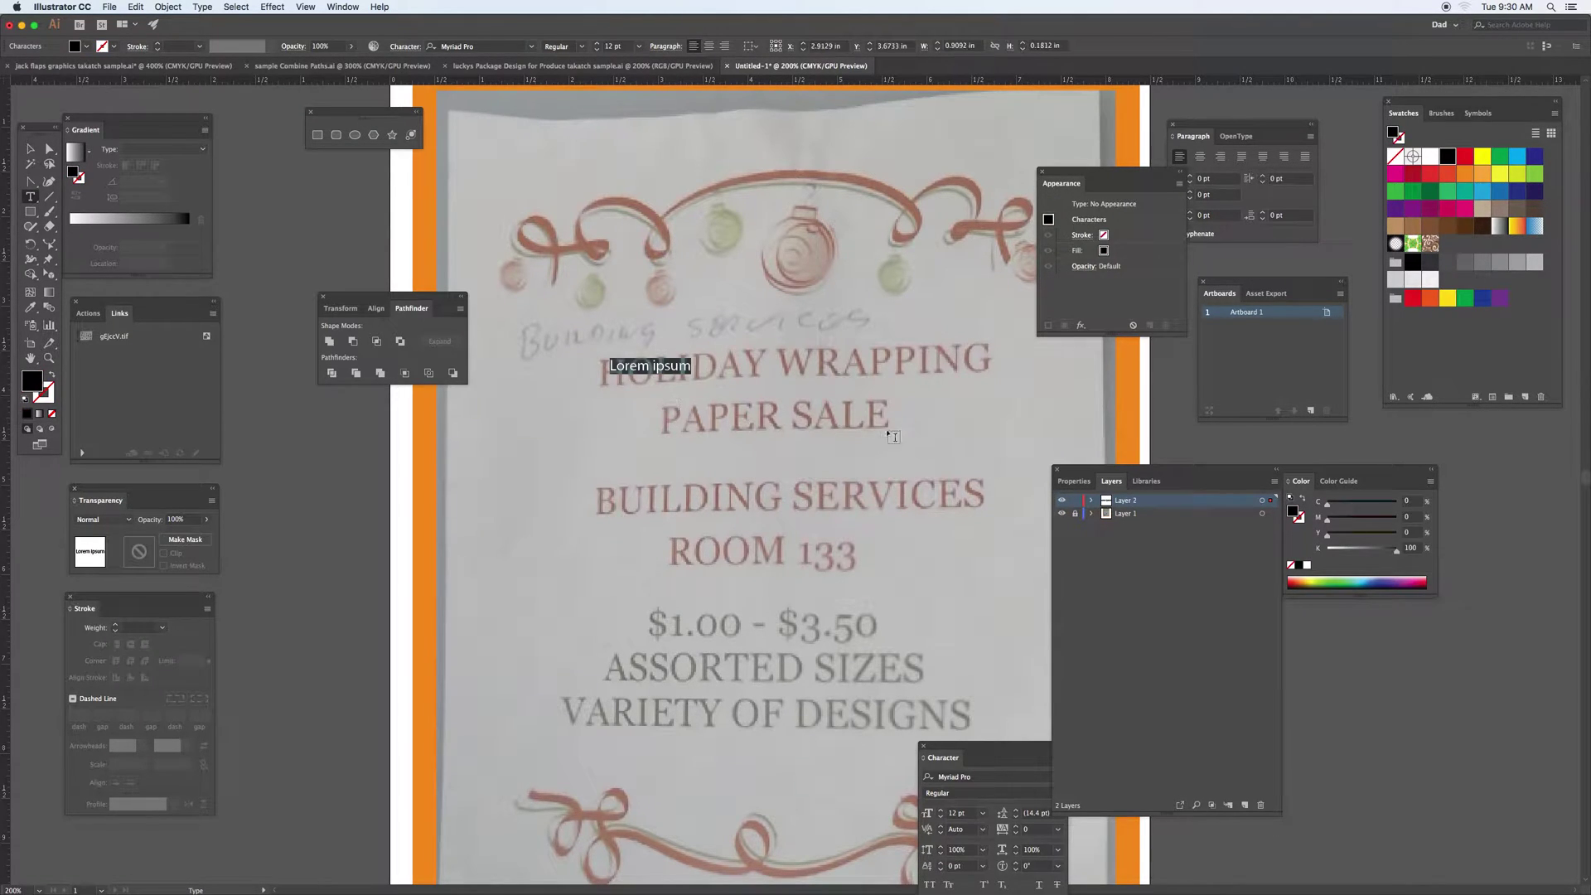
pyautogui.write('HOLIDAY W')
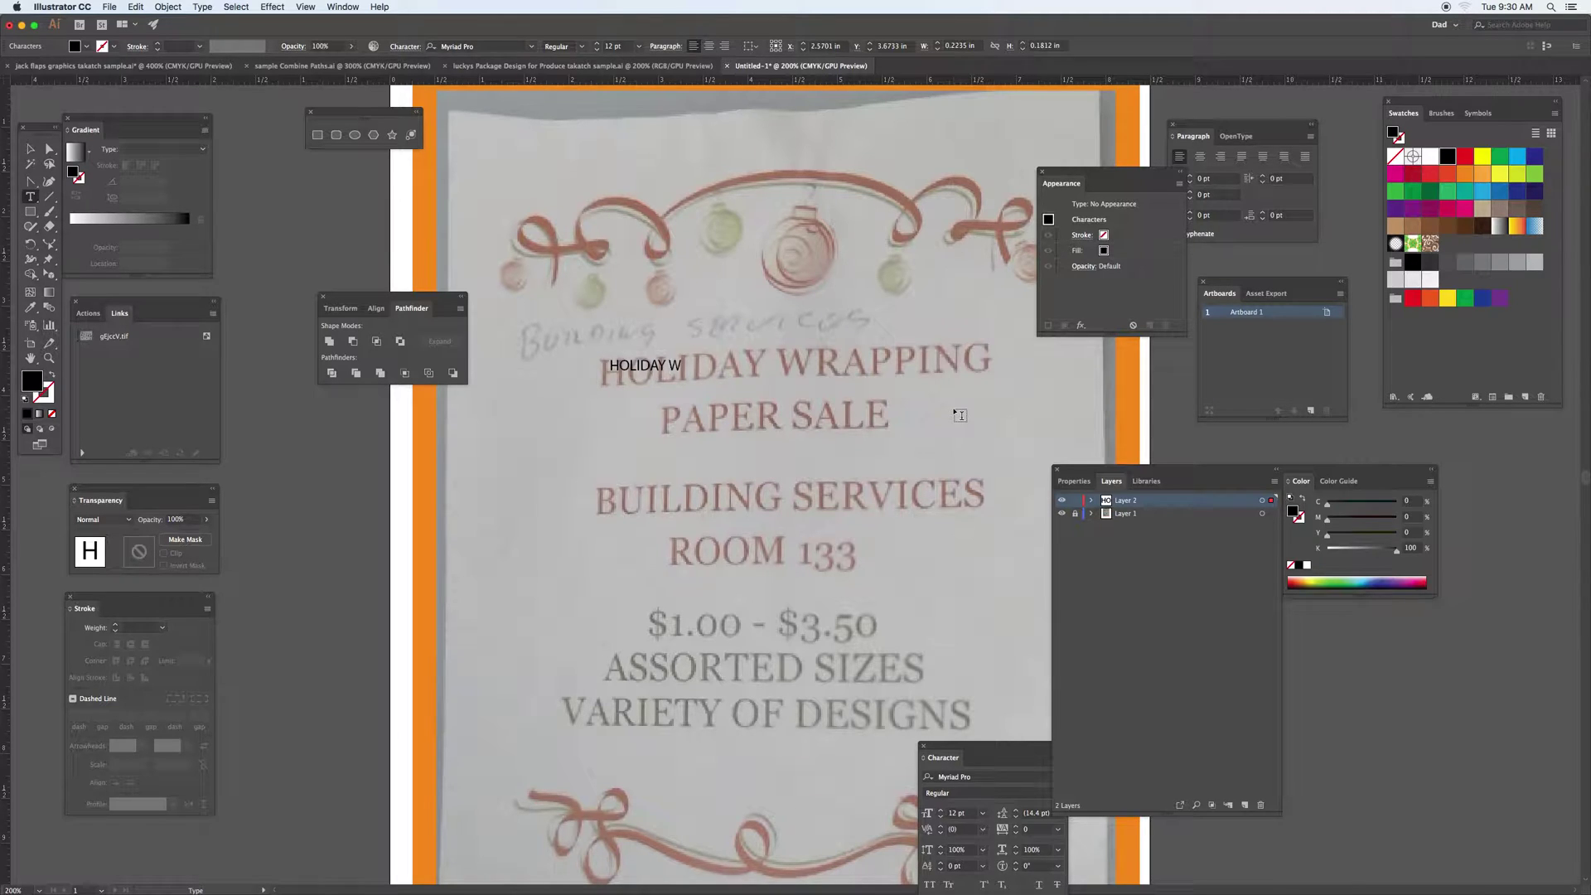
pyautogui.write('RAPPING')
pyautogui.press('Return')
pyautogui.write('PAPER SALE')
pyautogui.press('Return')
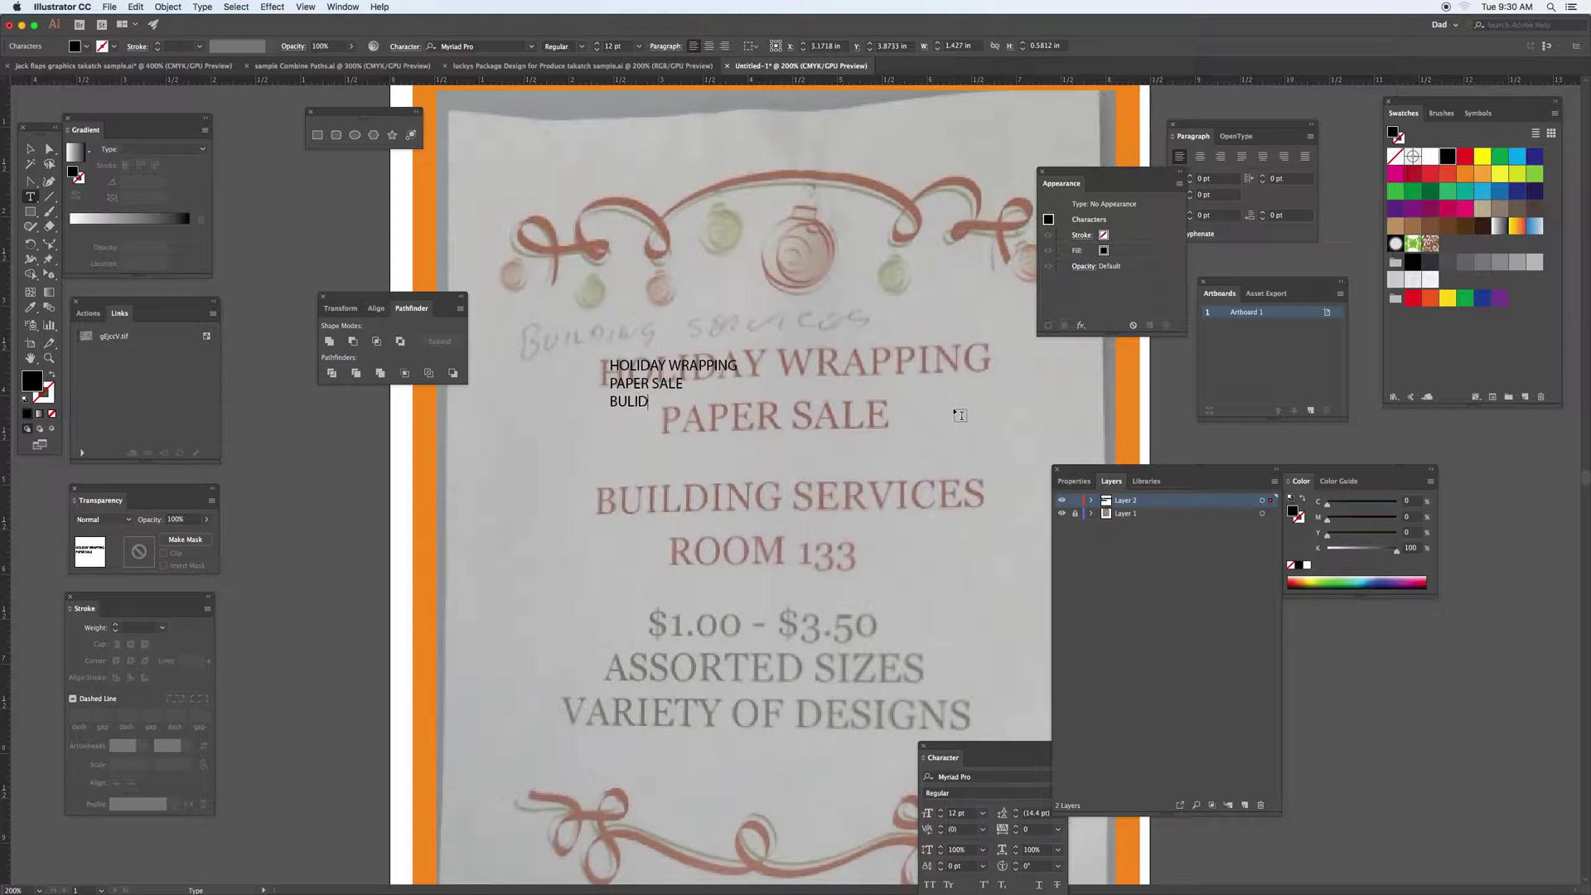
pyautogui.write('BUILDING SERVICES')
pyautogui.press('Return')
pyautogui.write('ROOM 133')
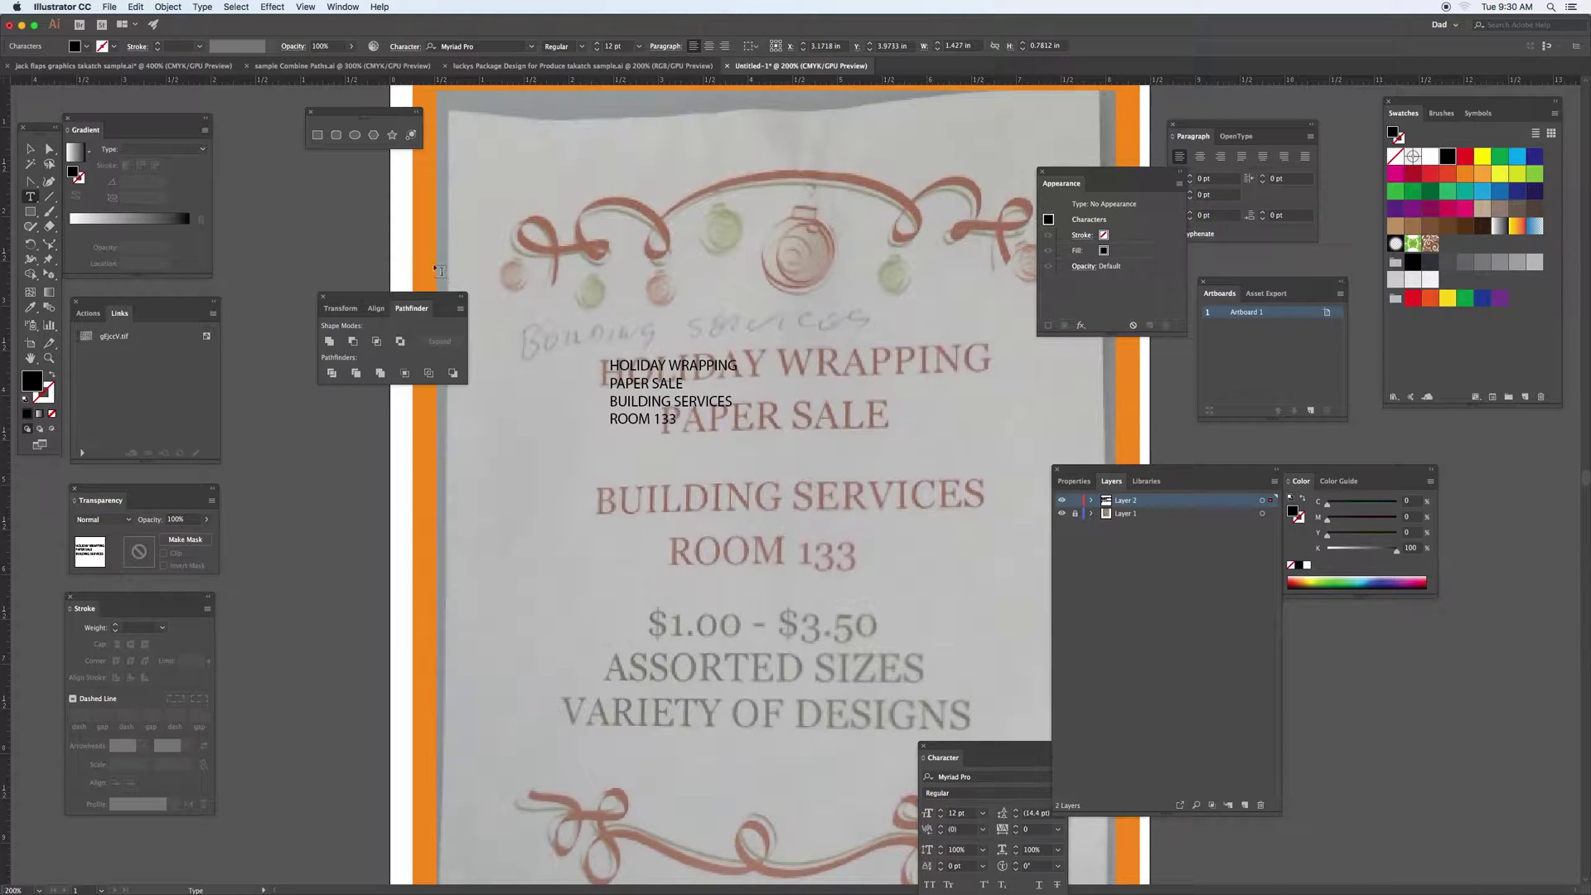
# Step: Shift the text block slightly up over the photo's heading and set its font to Times Bold
pyautogui.click(31, 149)
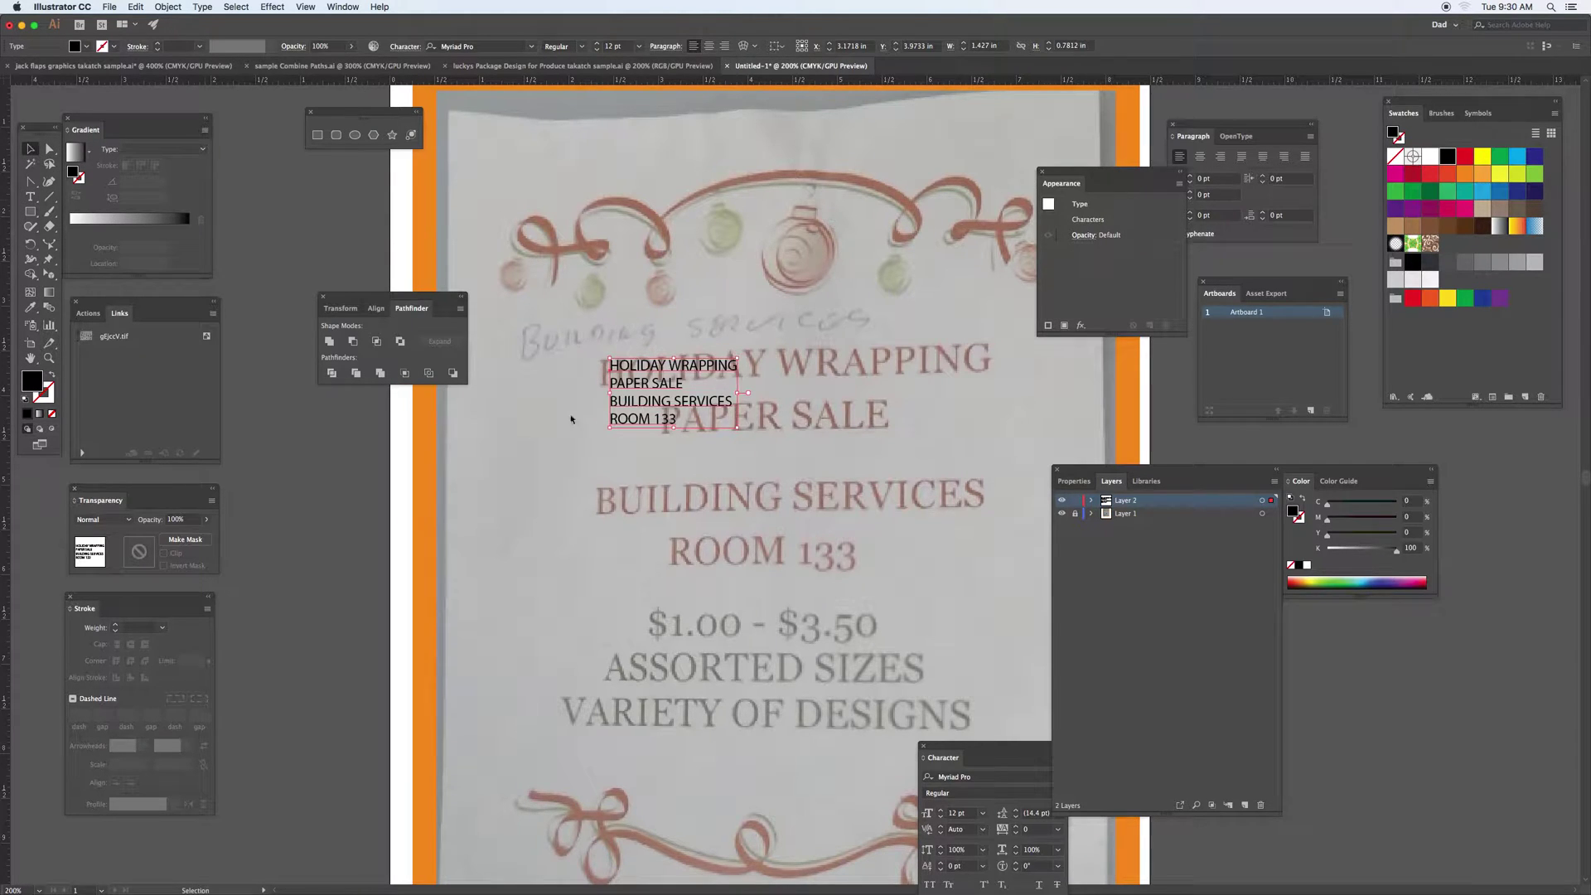
pyautogui.moveTo(665, 365); pyautogui.dragTo(661, 357)
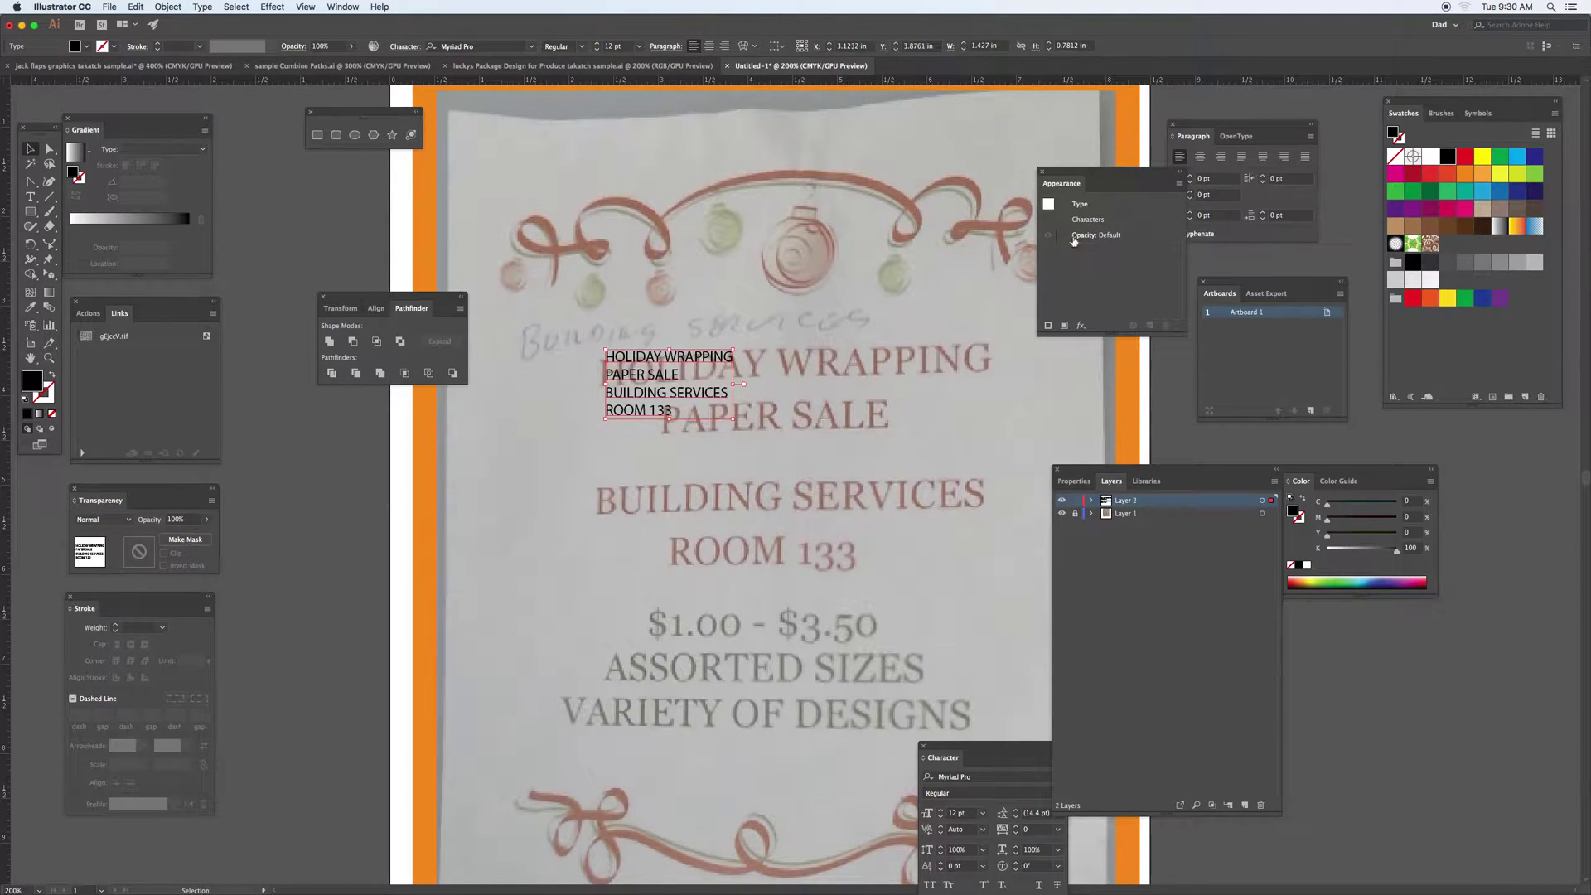
pyautogui.moveTo(1191, 466); pyautogui.dragTo(1136, 354)
pyautogui.moveTo(1012, 743); pyautogui.dragTo(471, 437)
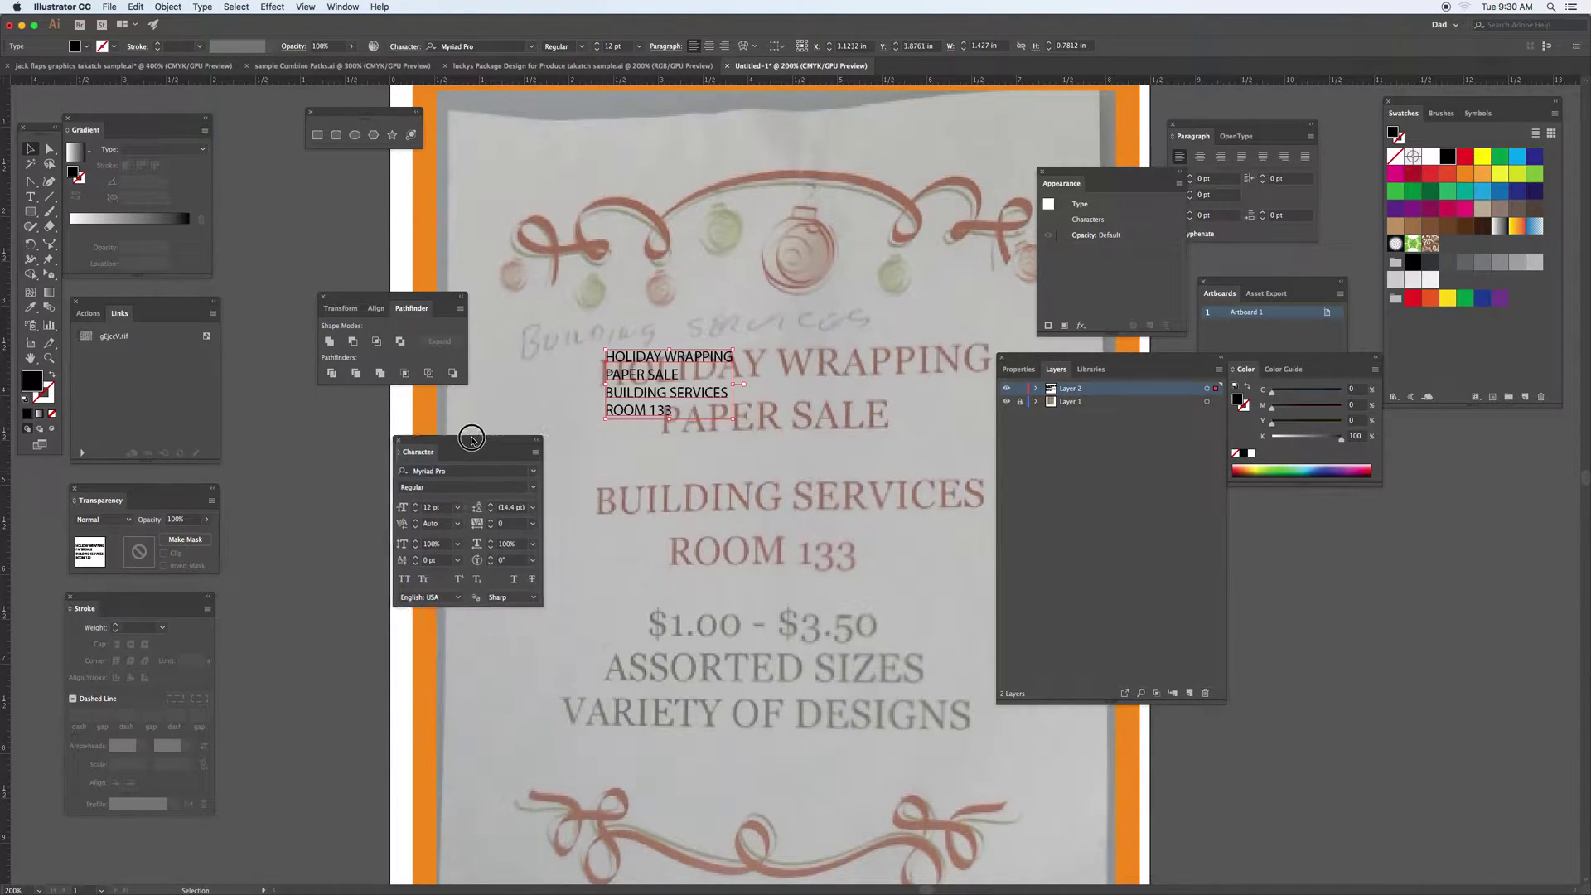
pyautogui.click(458, 470)
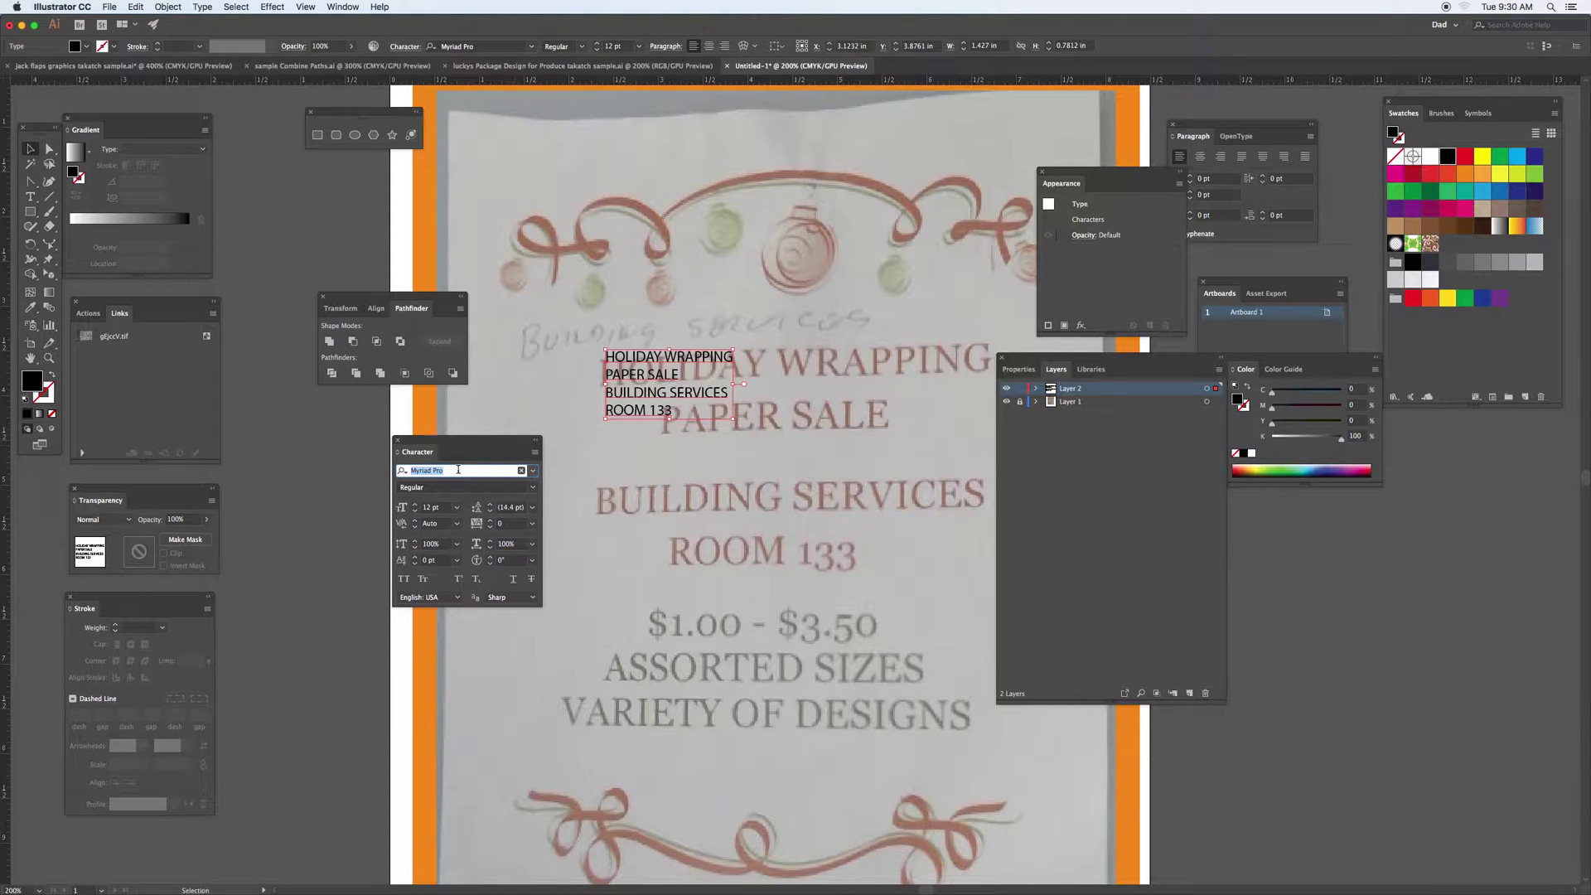
pyautogui.write('TIM')
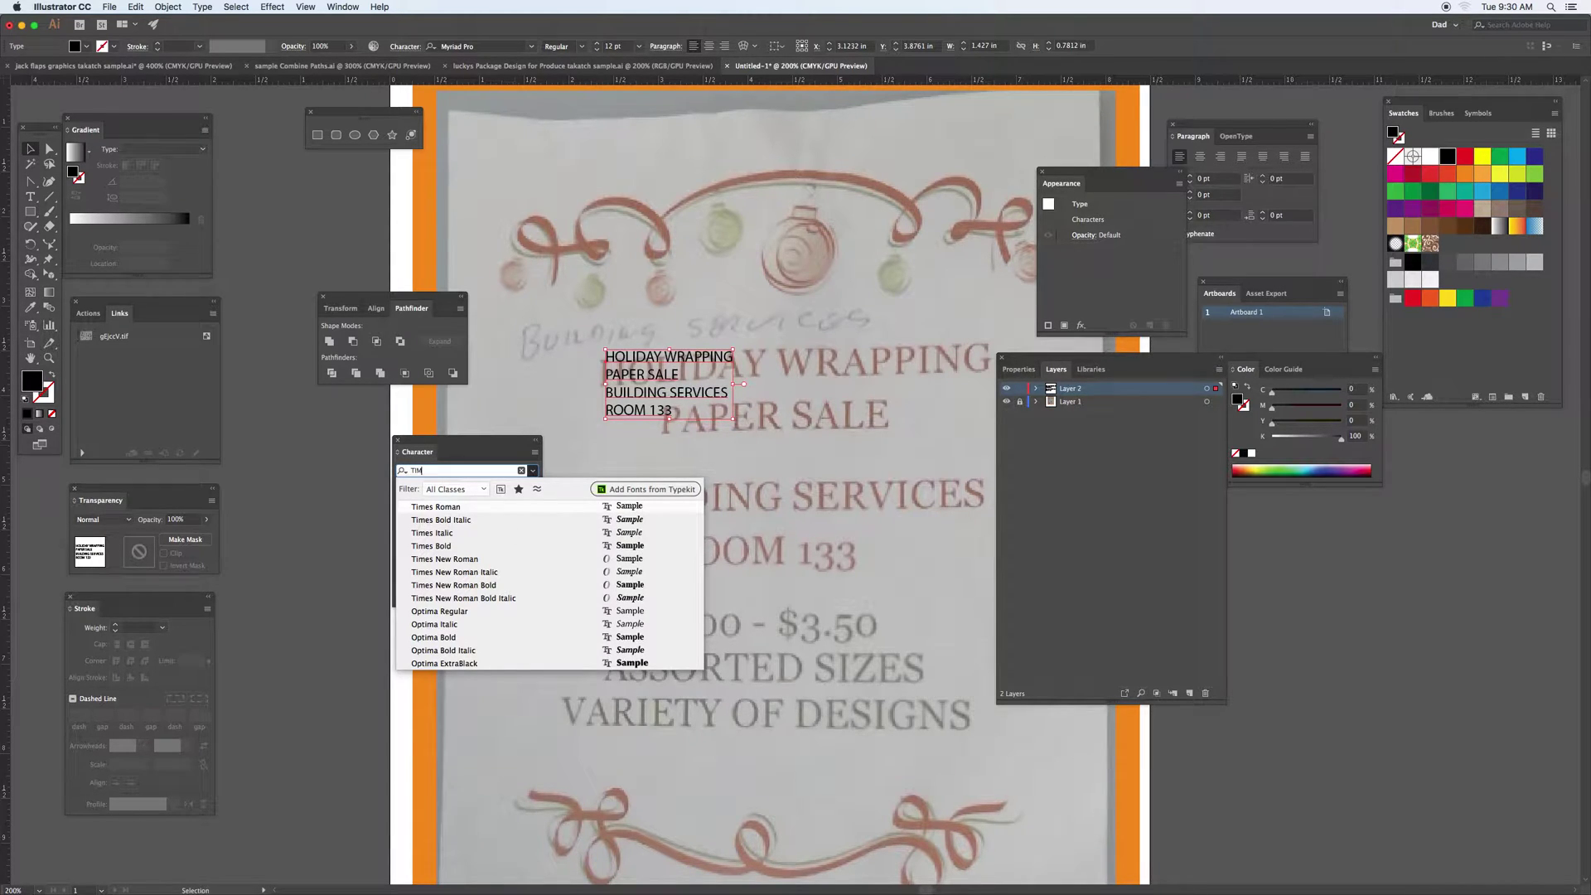
pyautogui.click(432, 546)
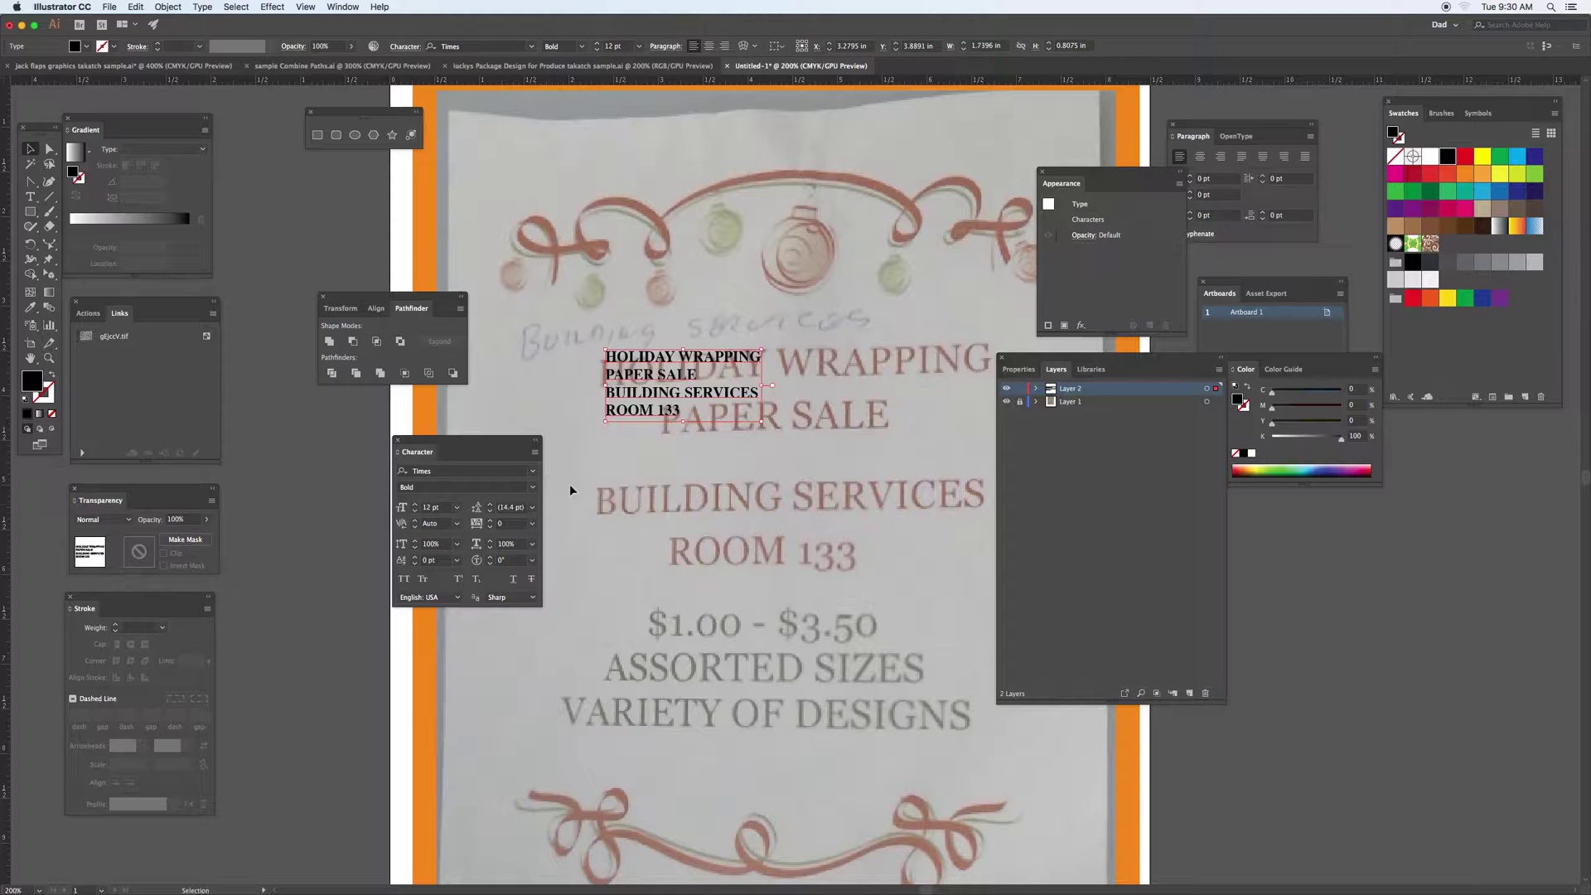
# Step: Scale the text block up to about 30 pt to match the heading's width and fill it with red
pyautogui.moveTo(760, 421); pyautogui.dragTo(1007, 684)
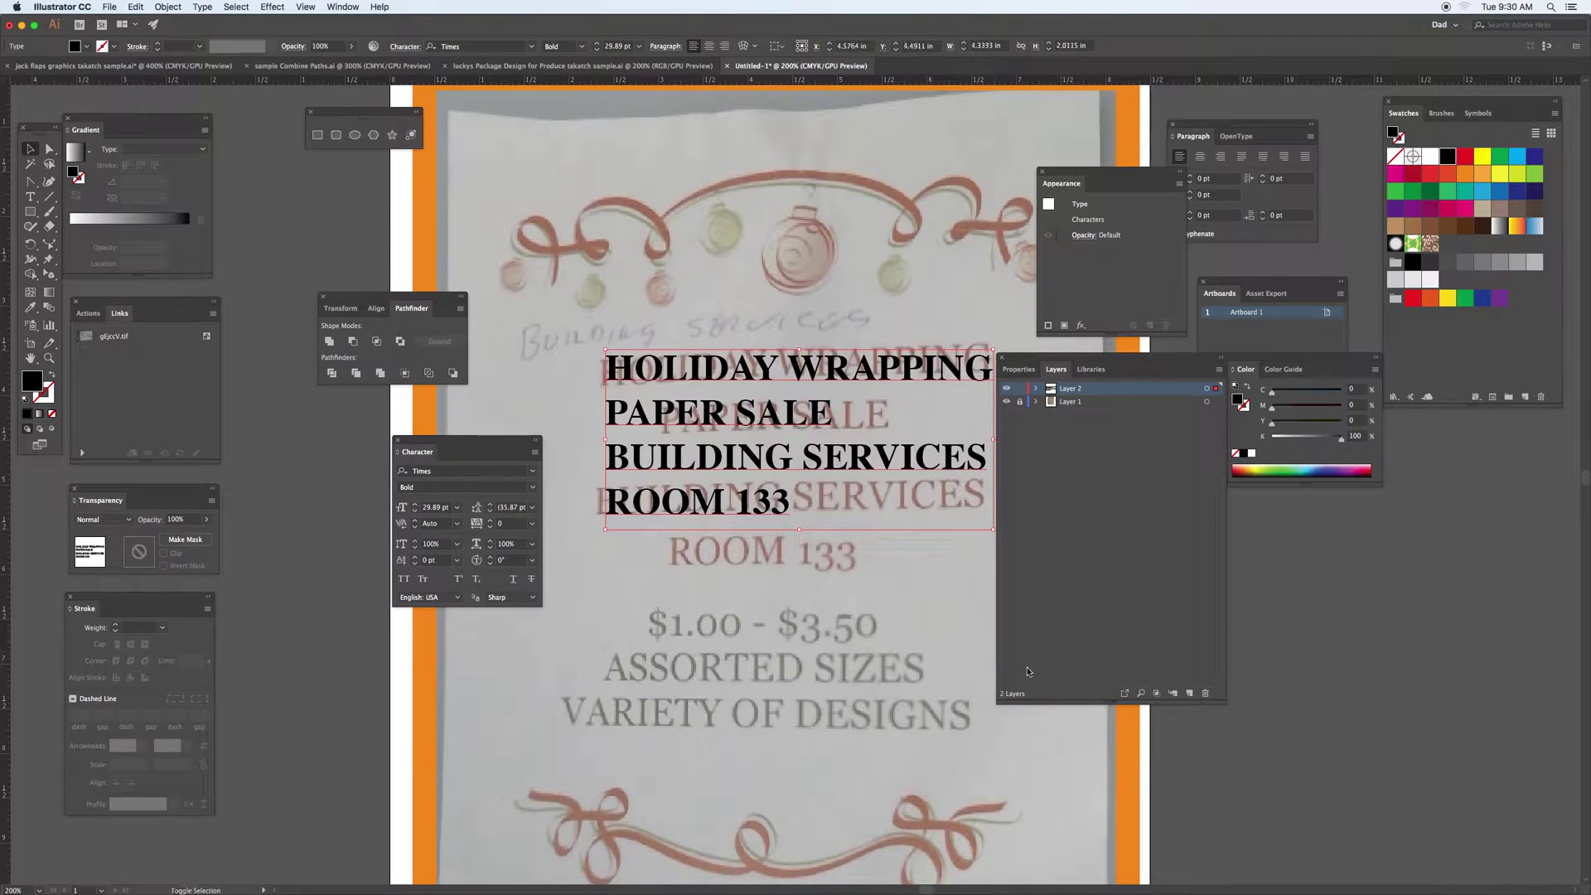
pyautogui.click(1465, 156)
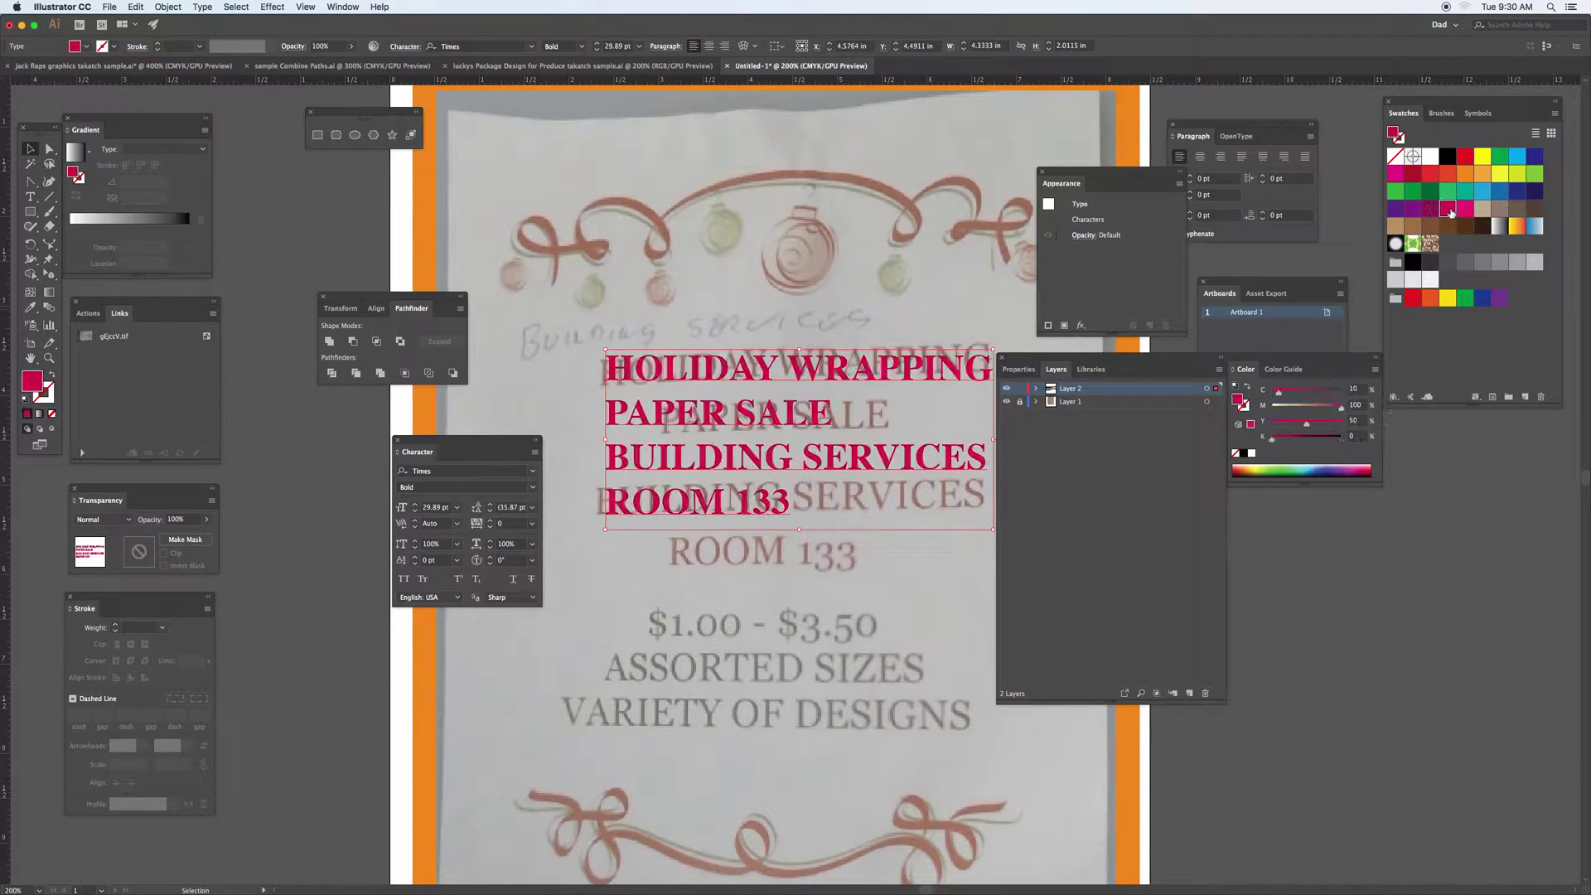
pyautogui.moveTo(1093, 357); pyautogui.dragTo(1213, 517)
pyautogui.moveTo(643, 412); pyautogui.dragTo(700, 414)
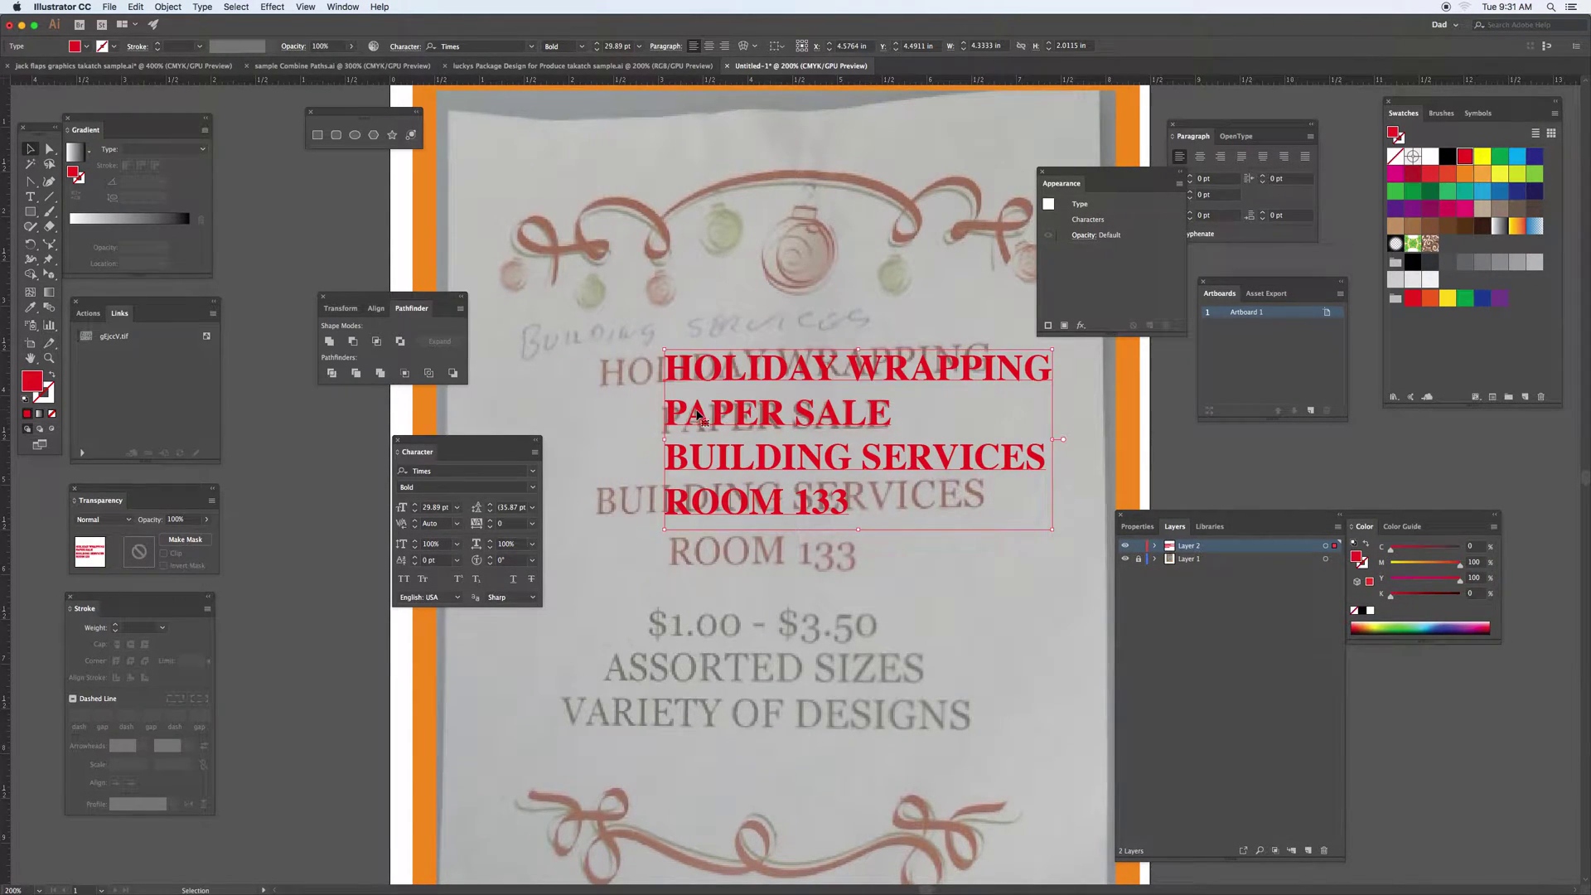
pyautogui.press('cmd+z')
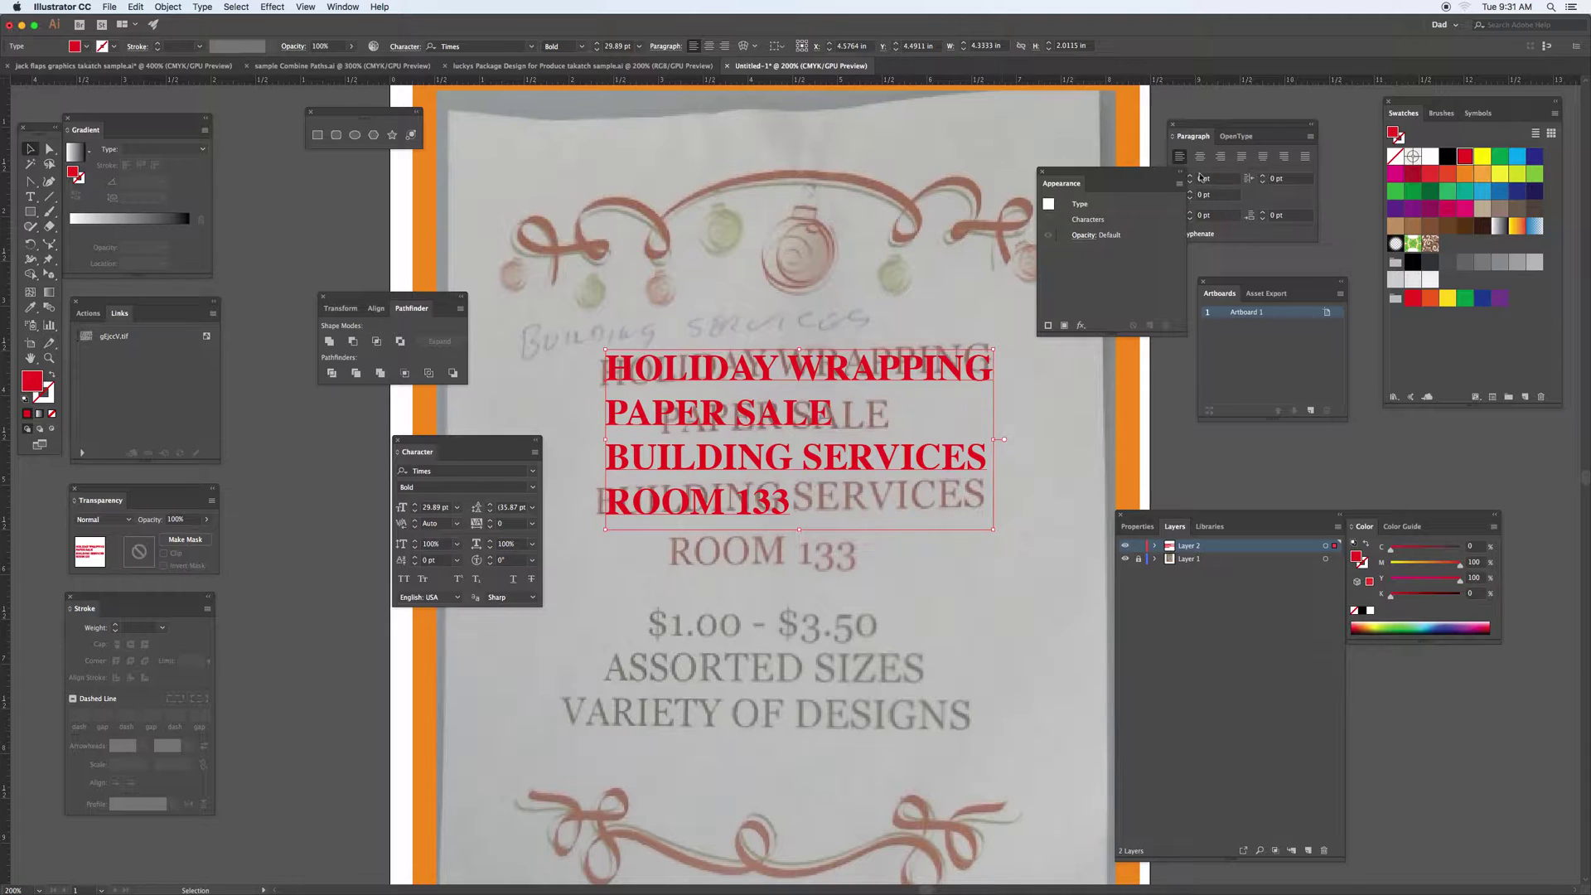
# Step: Center-align the paragraph and position the text block over the flyer's red heading lines
pyautogui.moveTo(1225, 127); pyautogui.dragTo(852, 149)
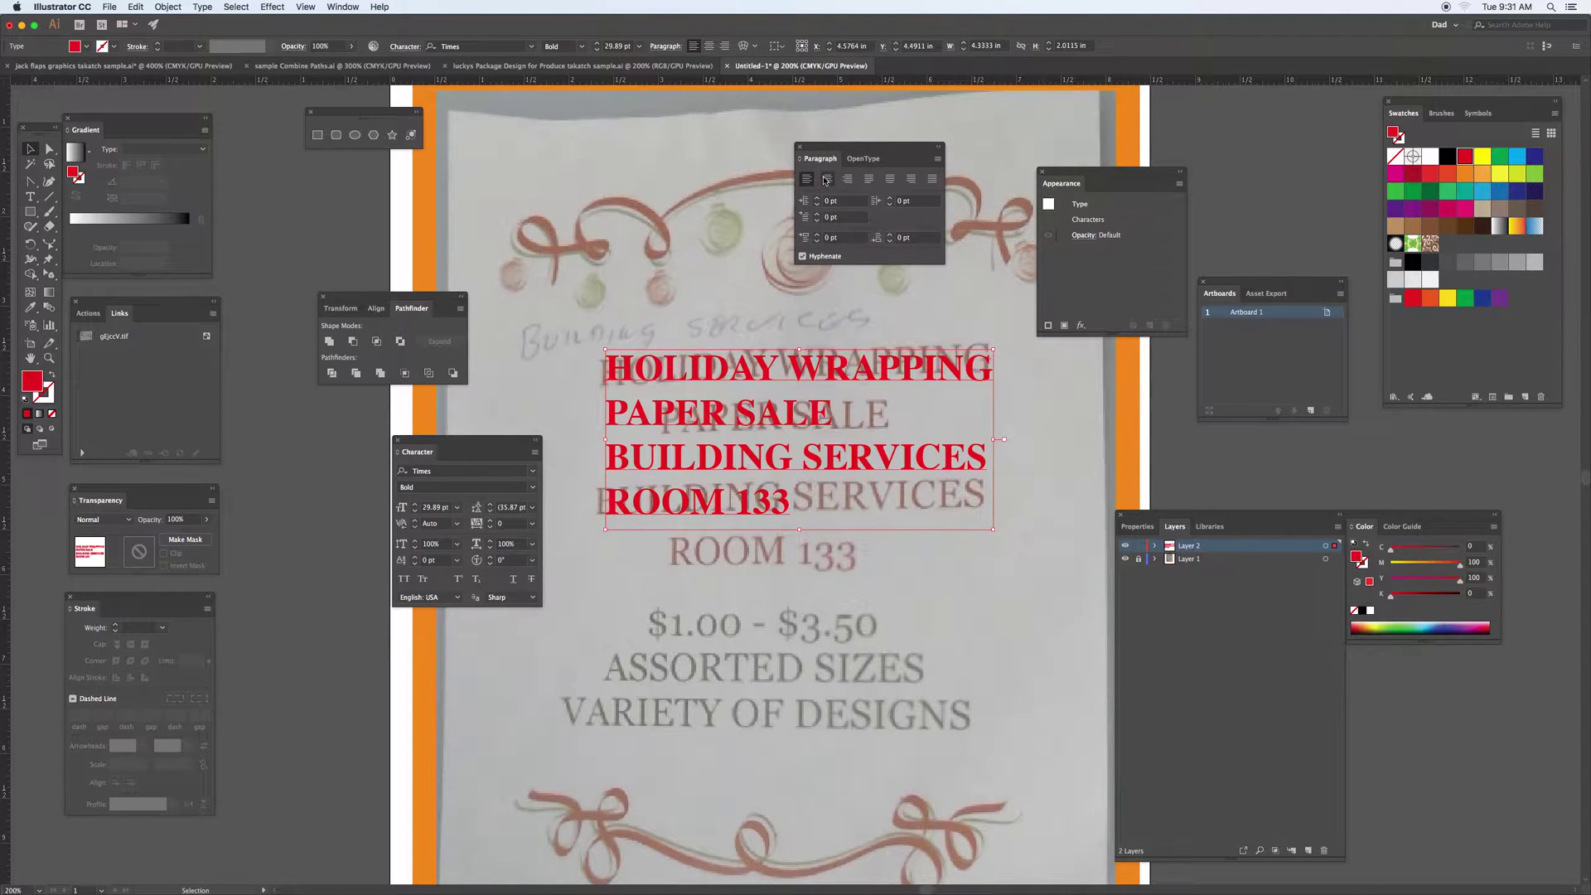
pyautogui.click(827, 179)
pyautogui.moveTo(633, 364); pyautogui.dragTo(832, 357)
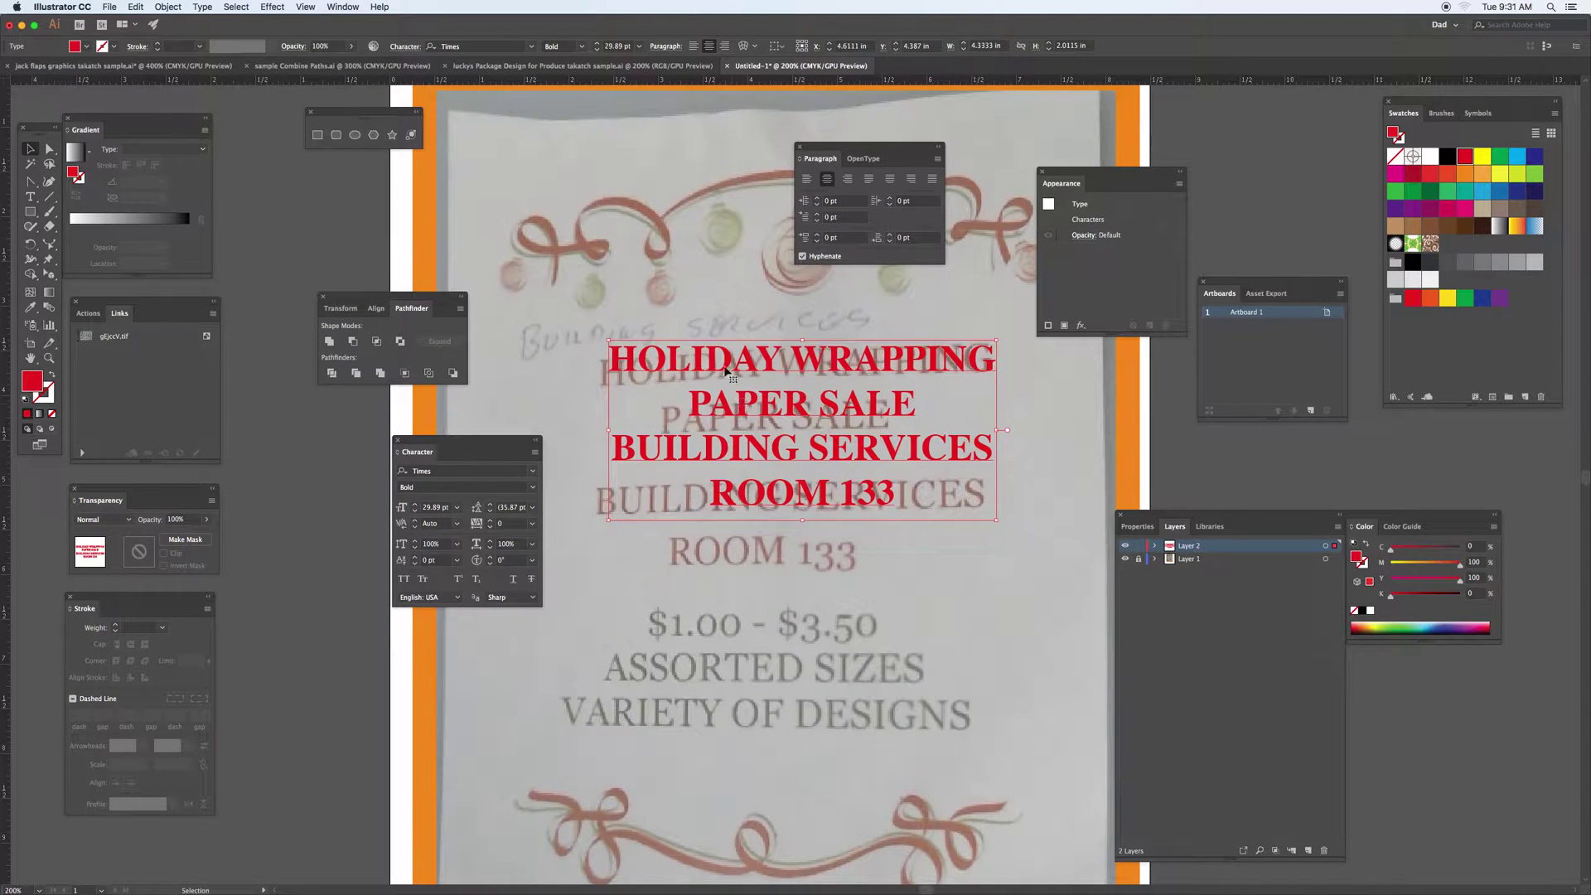
pyautogui.press('Down')
pyautogui.press('Down')
pyautogui.press('Down')
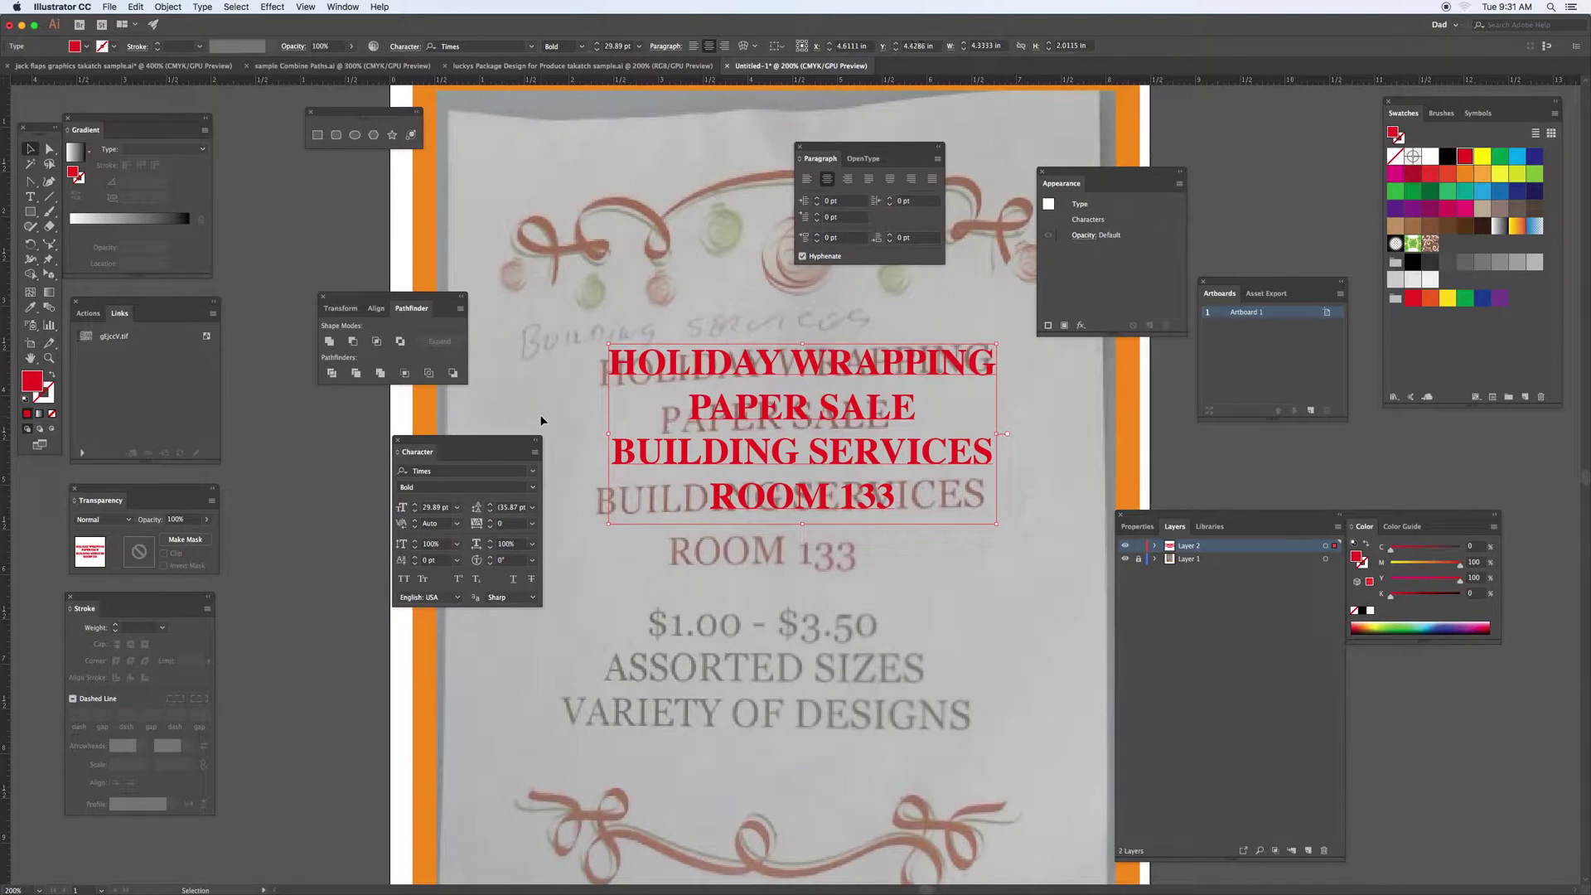
pyautogui.press('Down')
pyautogui.press('Down')
pyautogui.press('Down')
pyautogui.press('Down')
pyautogui.press('Down')
pyautogui.press('Down')
pyautogui.press('Down')
pyautogui.press('Down')
pyautogui.press('Down')
pyautogui.press('Down')
pyautogui.press('Down')
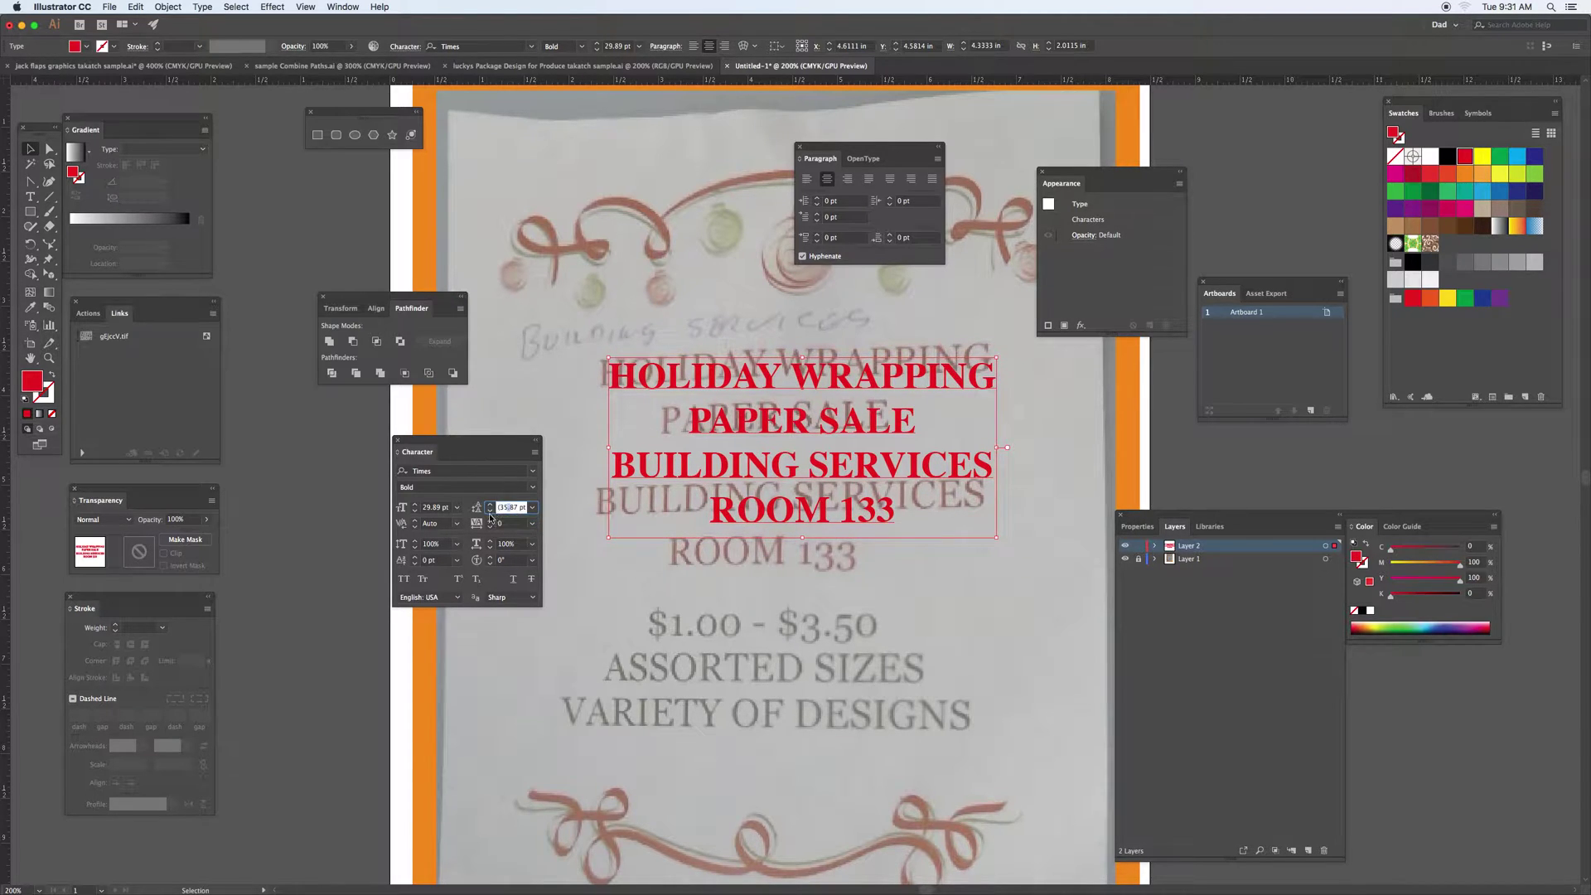
# Step: Set the red text block's leading to 47 pt
pyautogui.click(514, 508)
pyautogui.write('44')
pyautogui.press('Return')
pyautogui.write('50')
pyautogui.press('Return')
pyautogui.press('Down')
pyautogui.press('Down')
pyautogui.press('Down')
# Step: Set the red text block's font size to 34 pt and deselect it
pyautogui.click(445, 507)
pyautogui.press('Up')
pyautogui.press('Up')
pyautogui.press('Up')
pyautogui.press('Up')
pyautogui.press('Up')
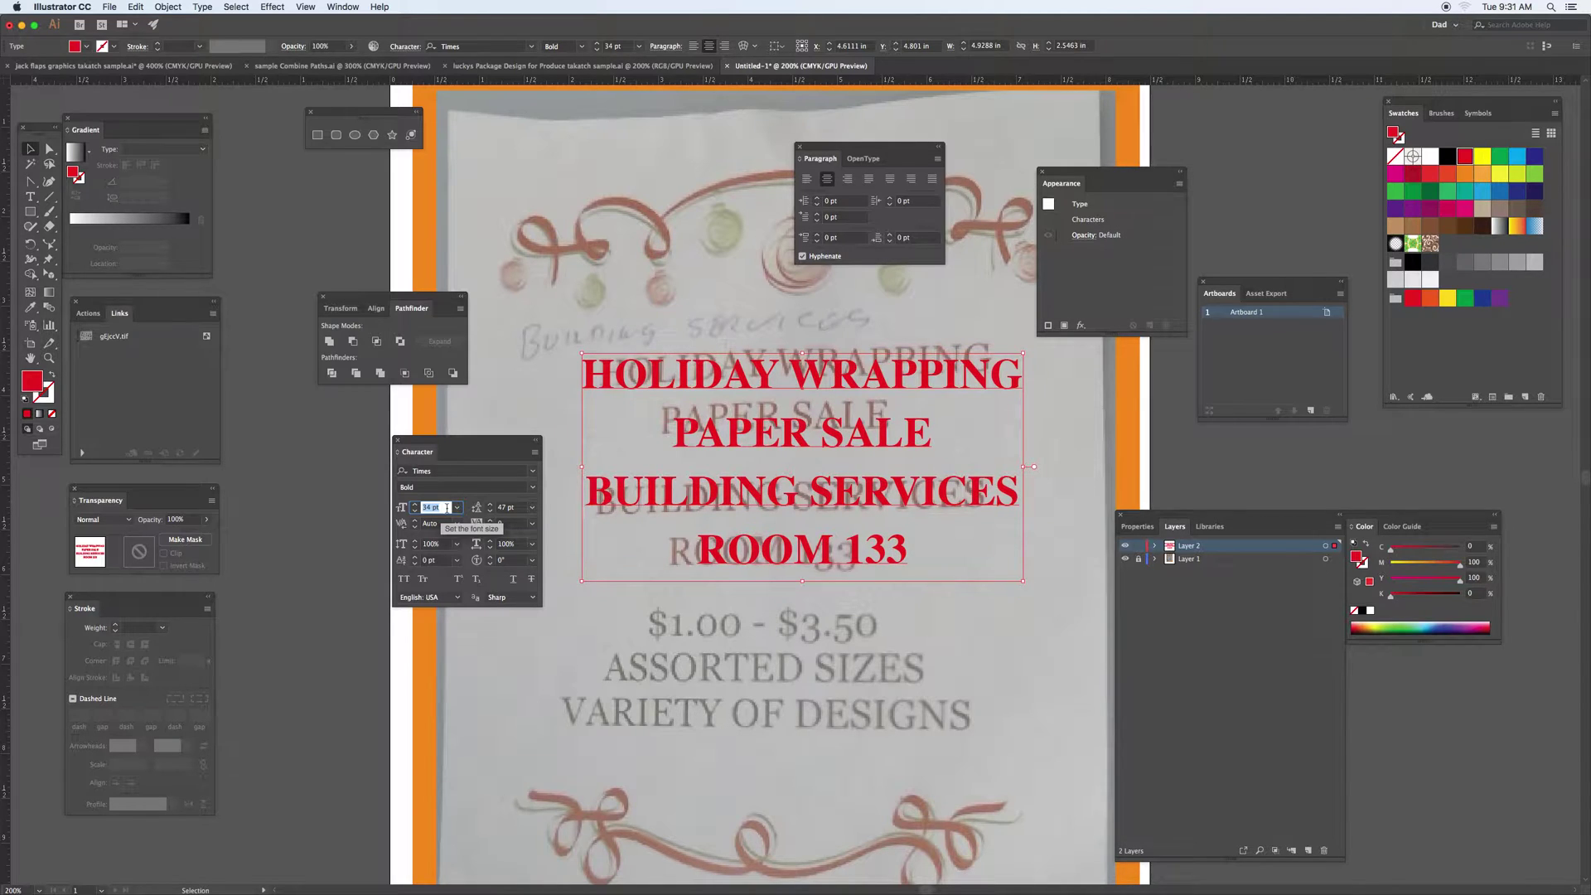
pyautogui.click(443, 398)
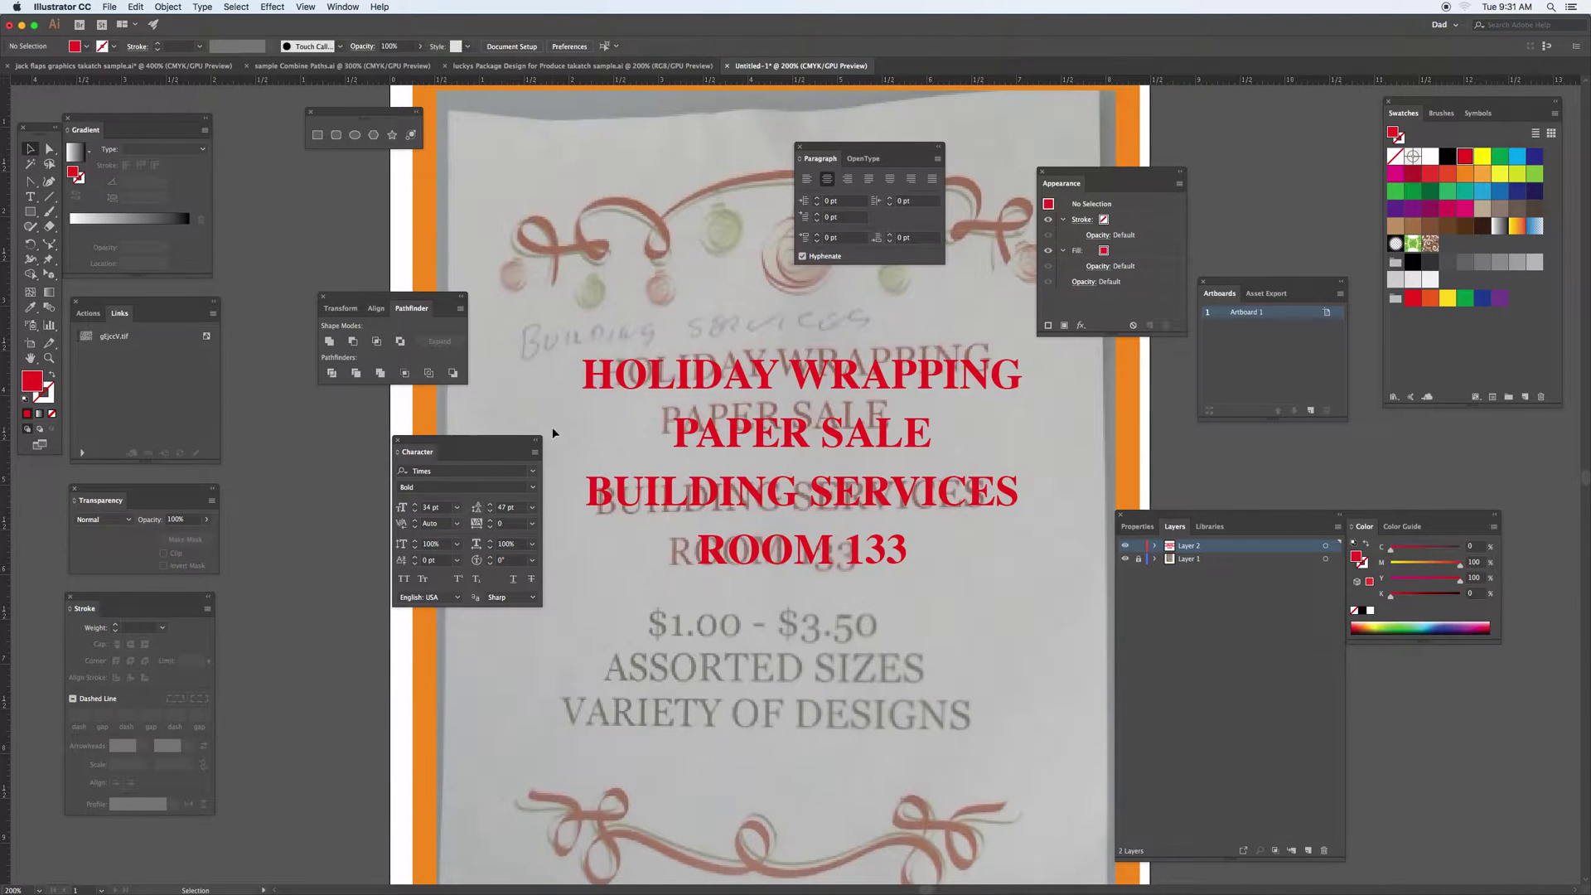
# Step: Duplicate the red heading text block below itself over the photo's price lines and clear the copy's text
pyautogui.moveTo(659, 382); pyautogui.dragTo(679, 623)
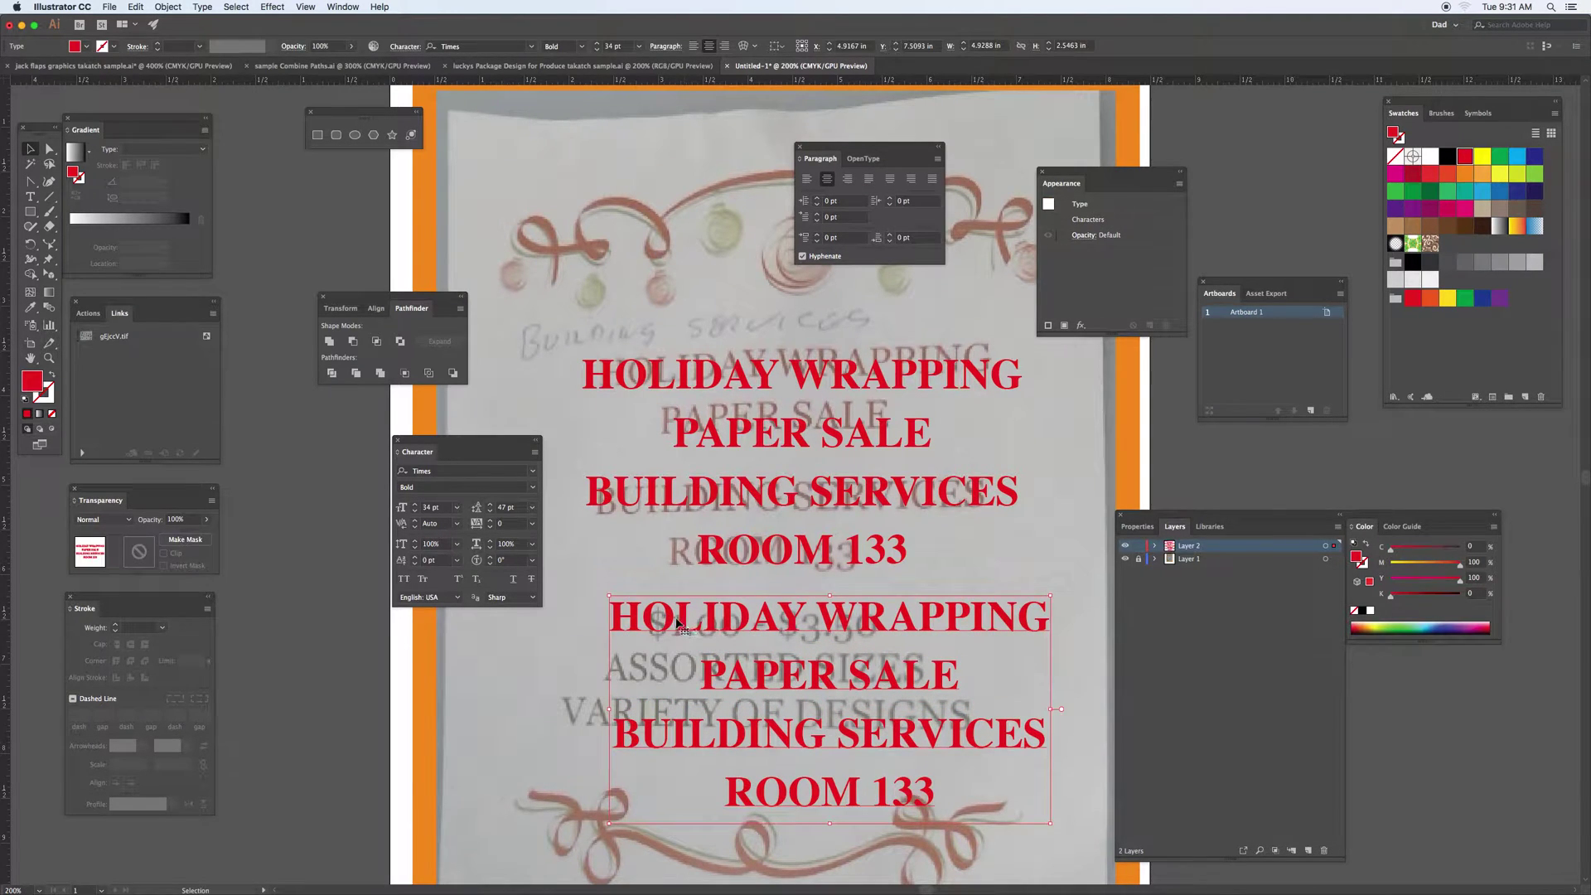
pyautogui.press('t')
pyautogui.click(624, 617)
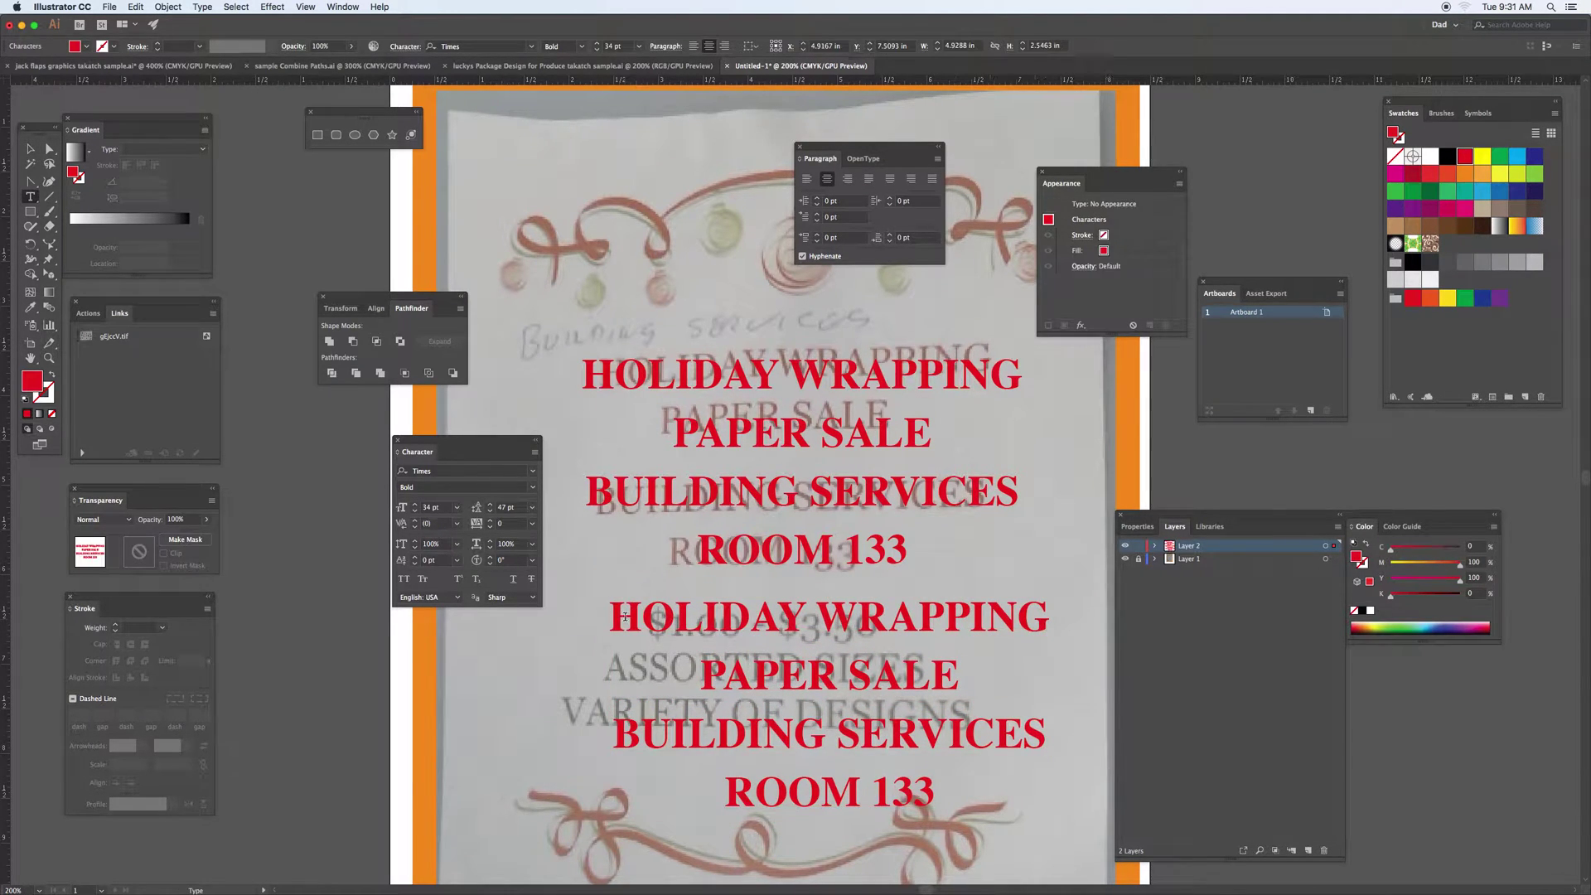
pyautogui.hotkey('ctrl', 'a')
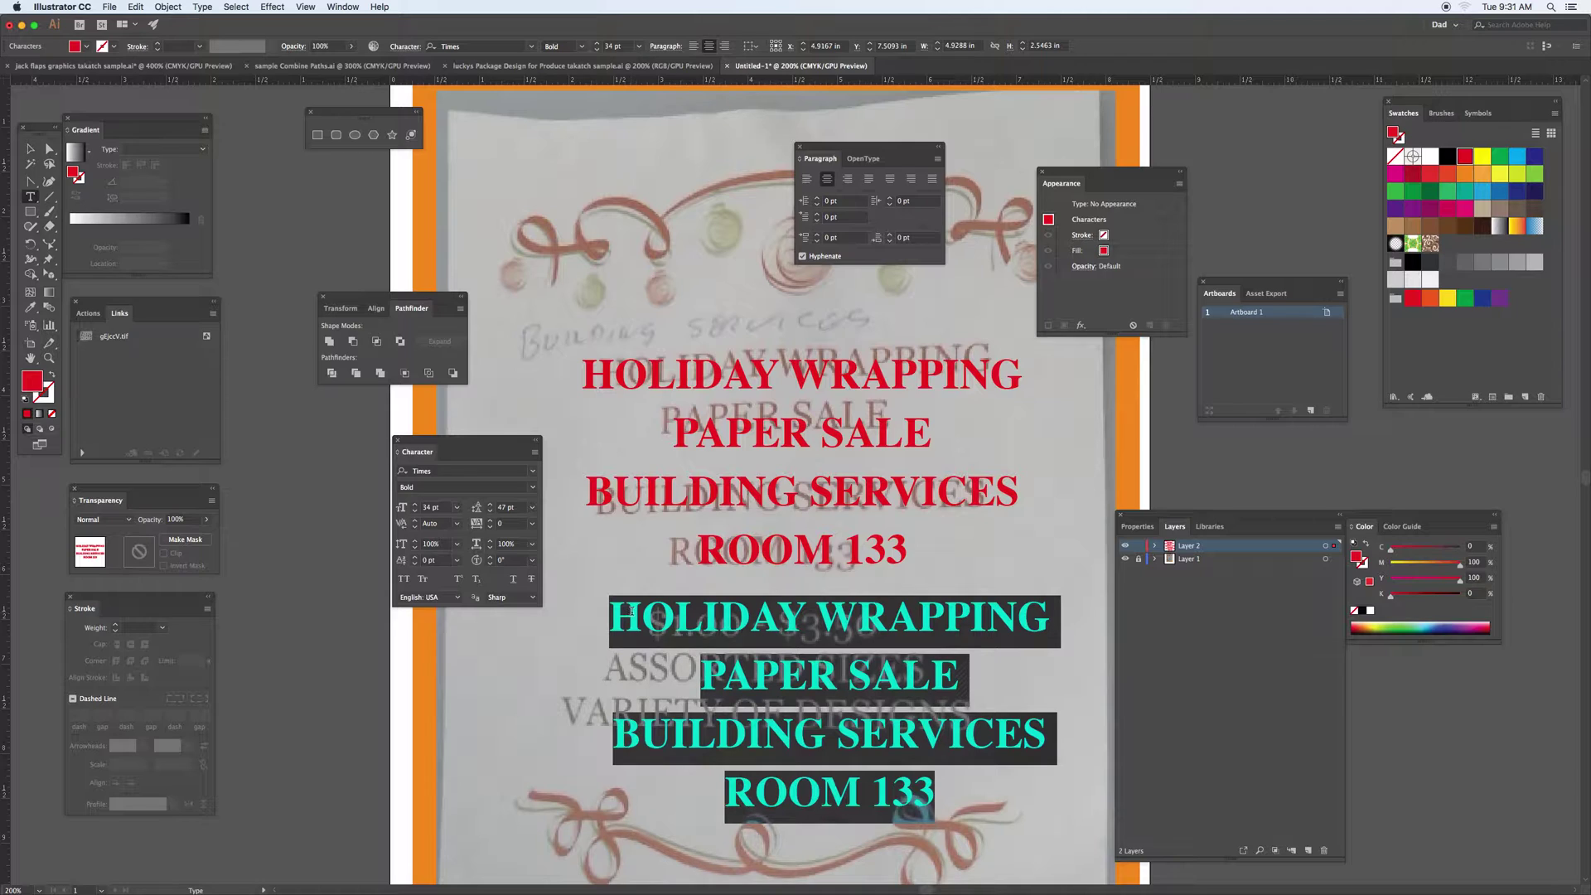
pyautogui.press('BackSpace')
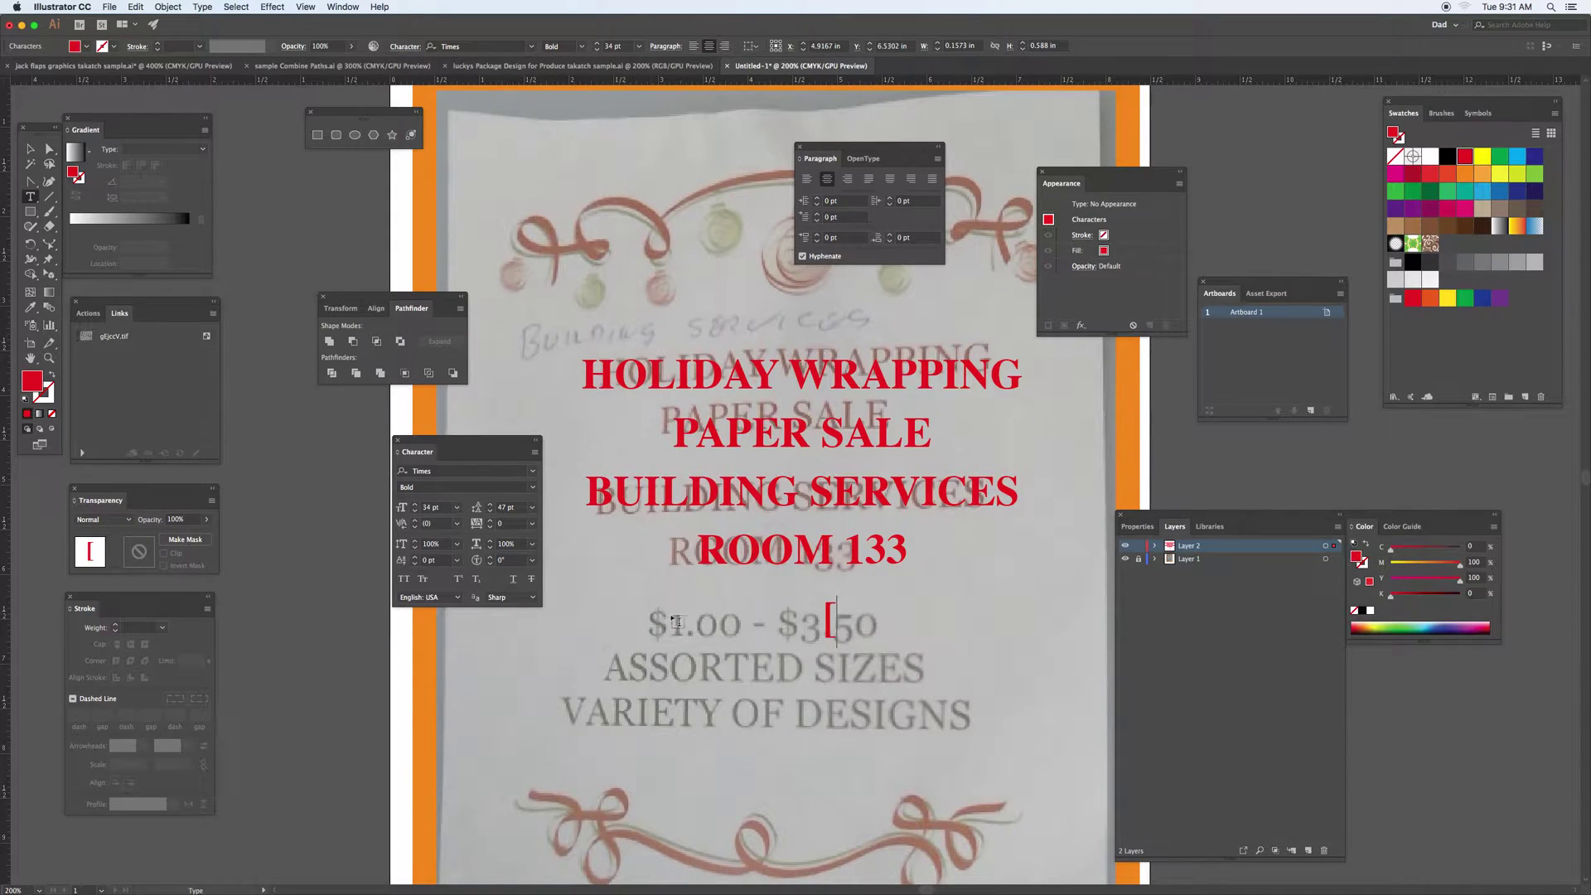
pyautogui.press('BackSpace')
# Step: Enter "$1.00 - $3.00", "ASSORTED SIZES" and "VARIETY OF DESIGNS" as three lines in the copied text block
pyautogui.write('$1.00 - ')
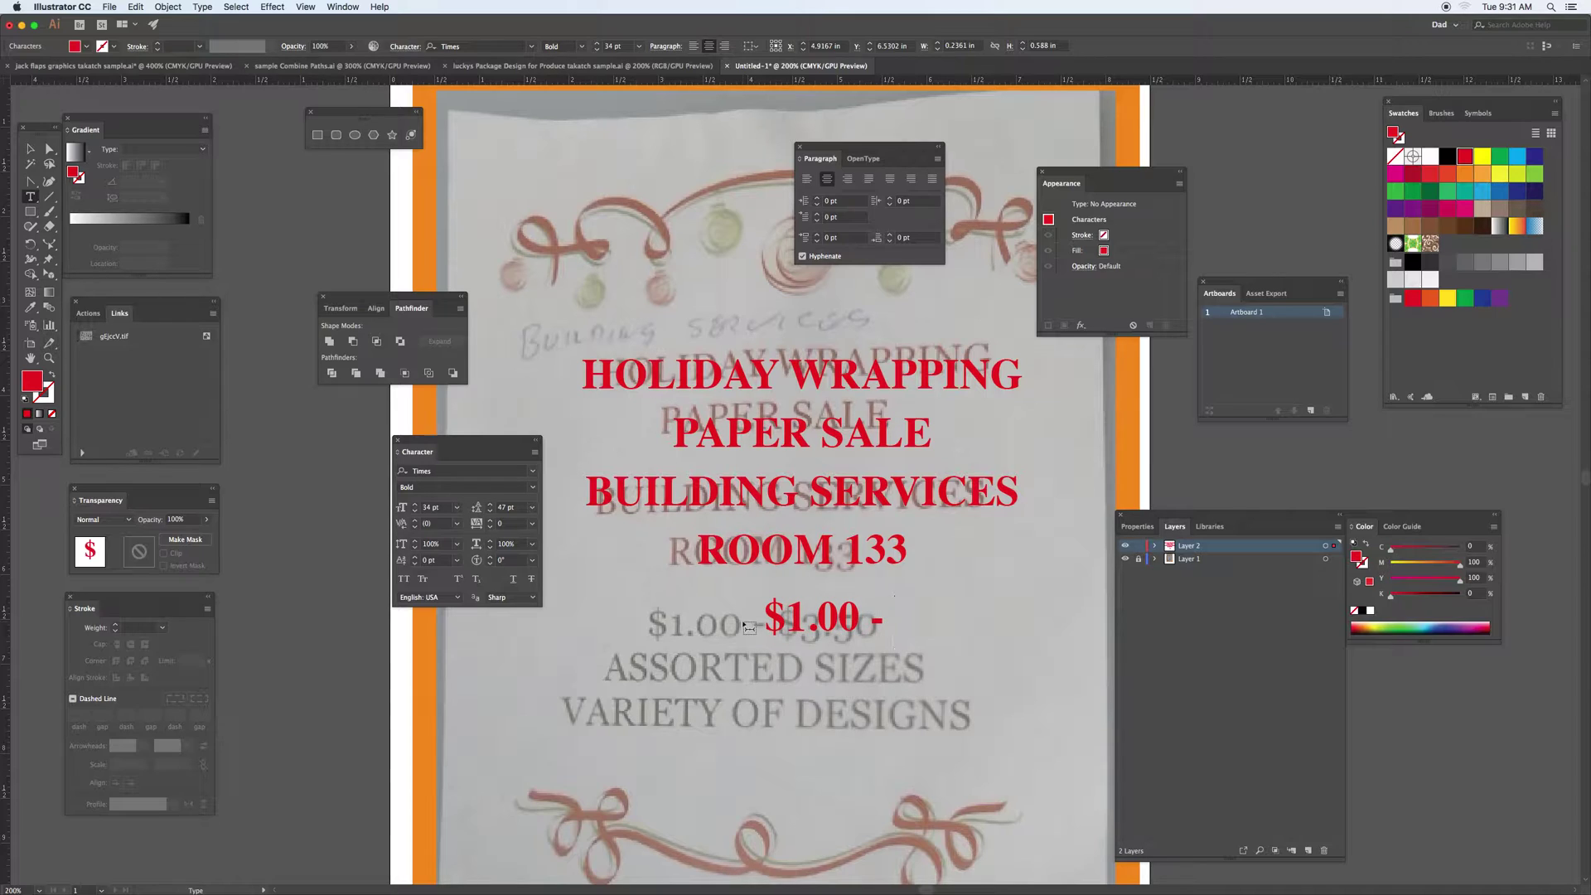
pyautogui.write('$')
pyautogui.write('3.00')
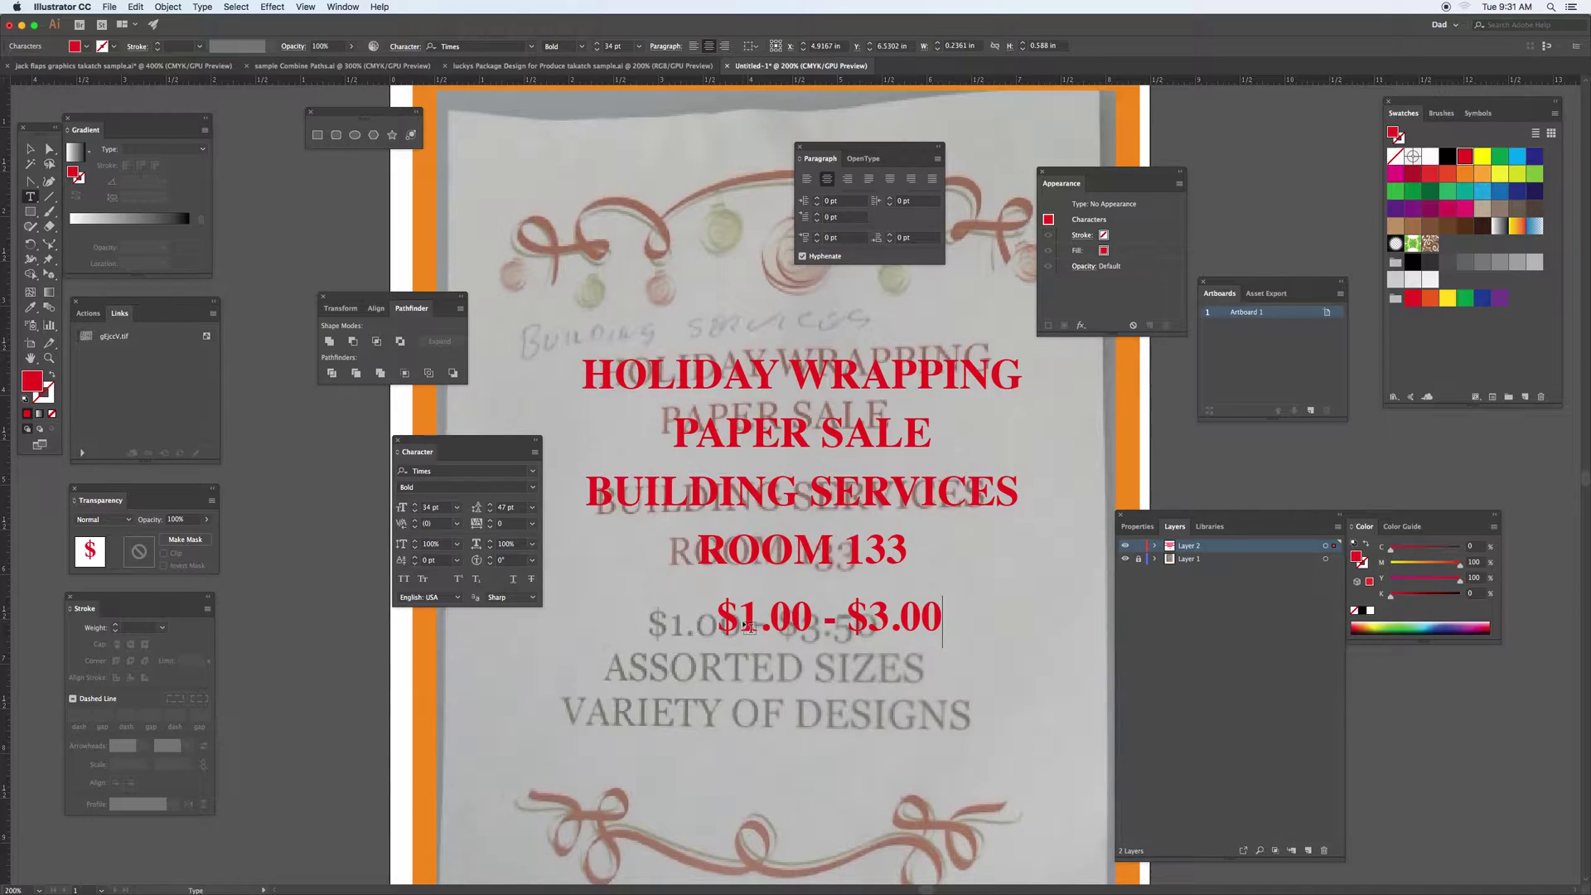
pyautogui.press('Return')
pyautogui.write('ASSORT')
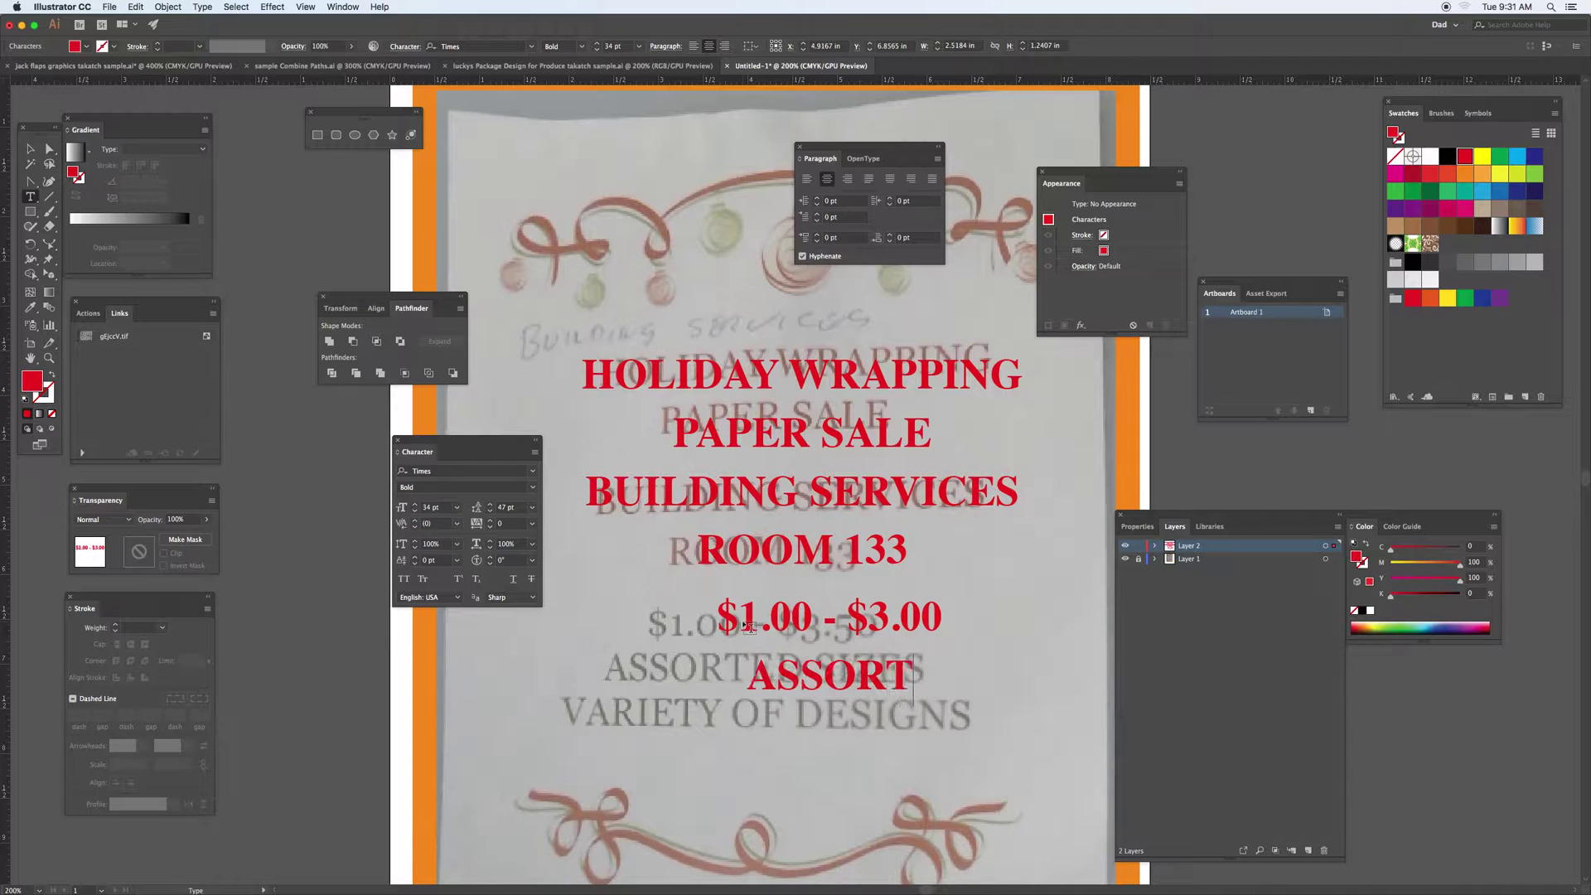
pyautogui.write('ED SIZES')
pyautogui.press('Return')
pyautogui.write('VARIETY OF ')
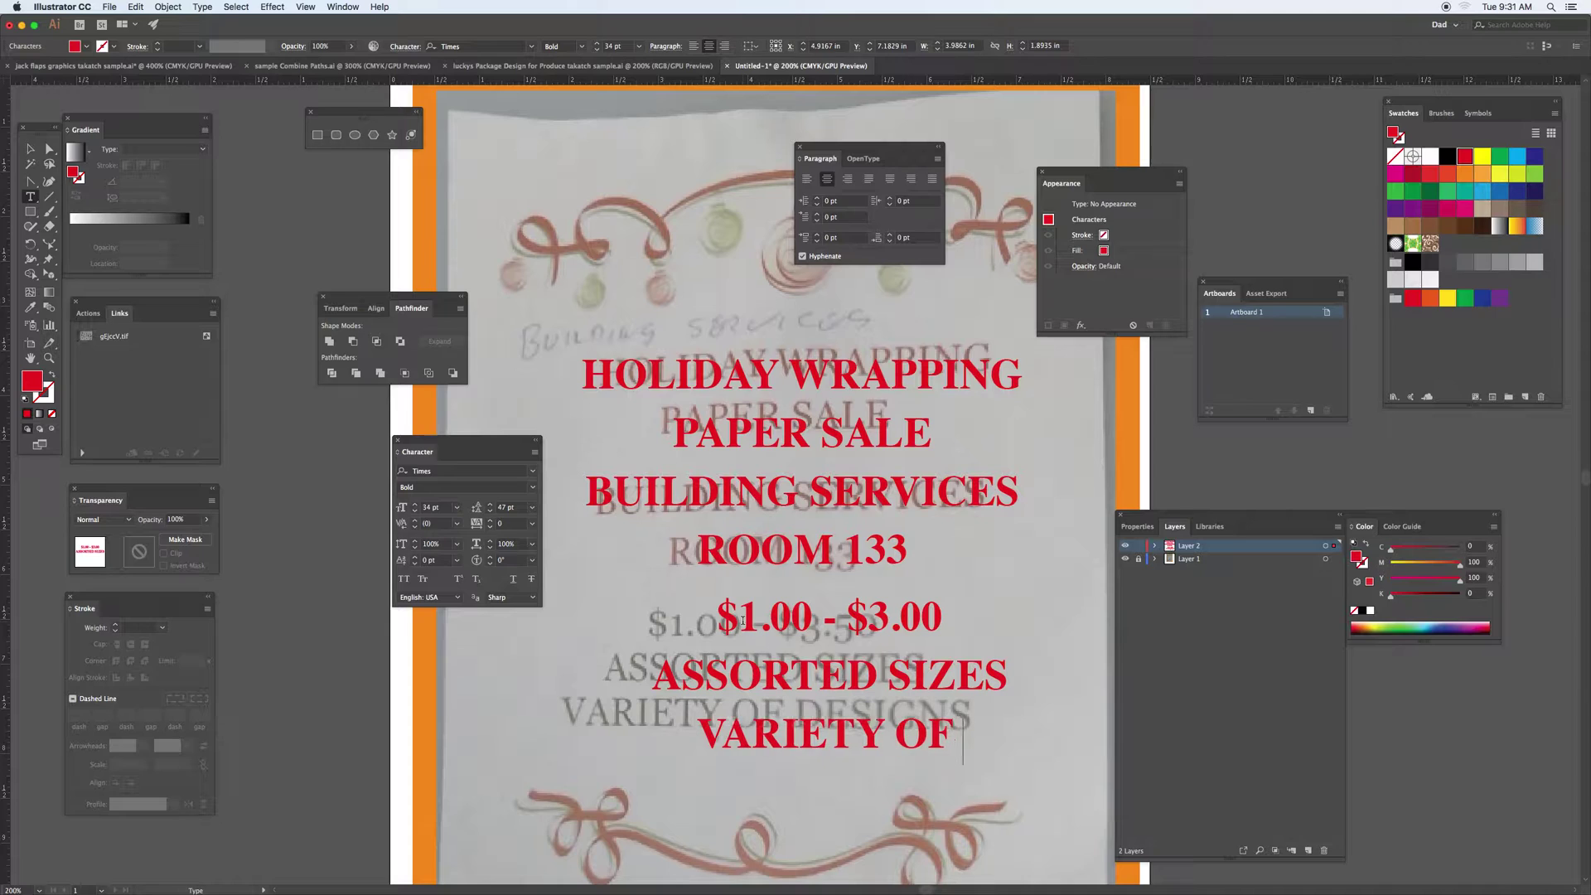
pyautogui.write('DESIGN')
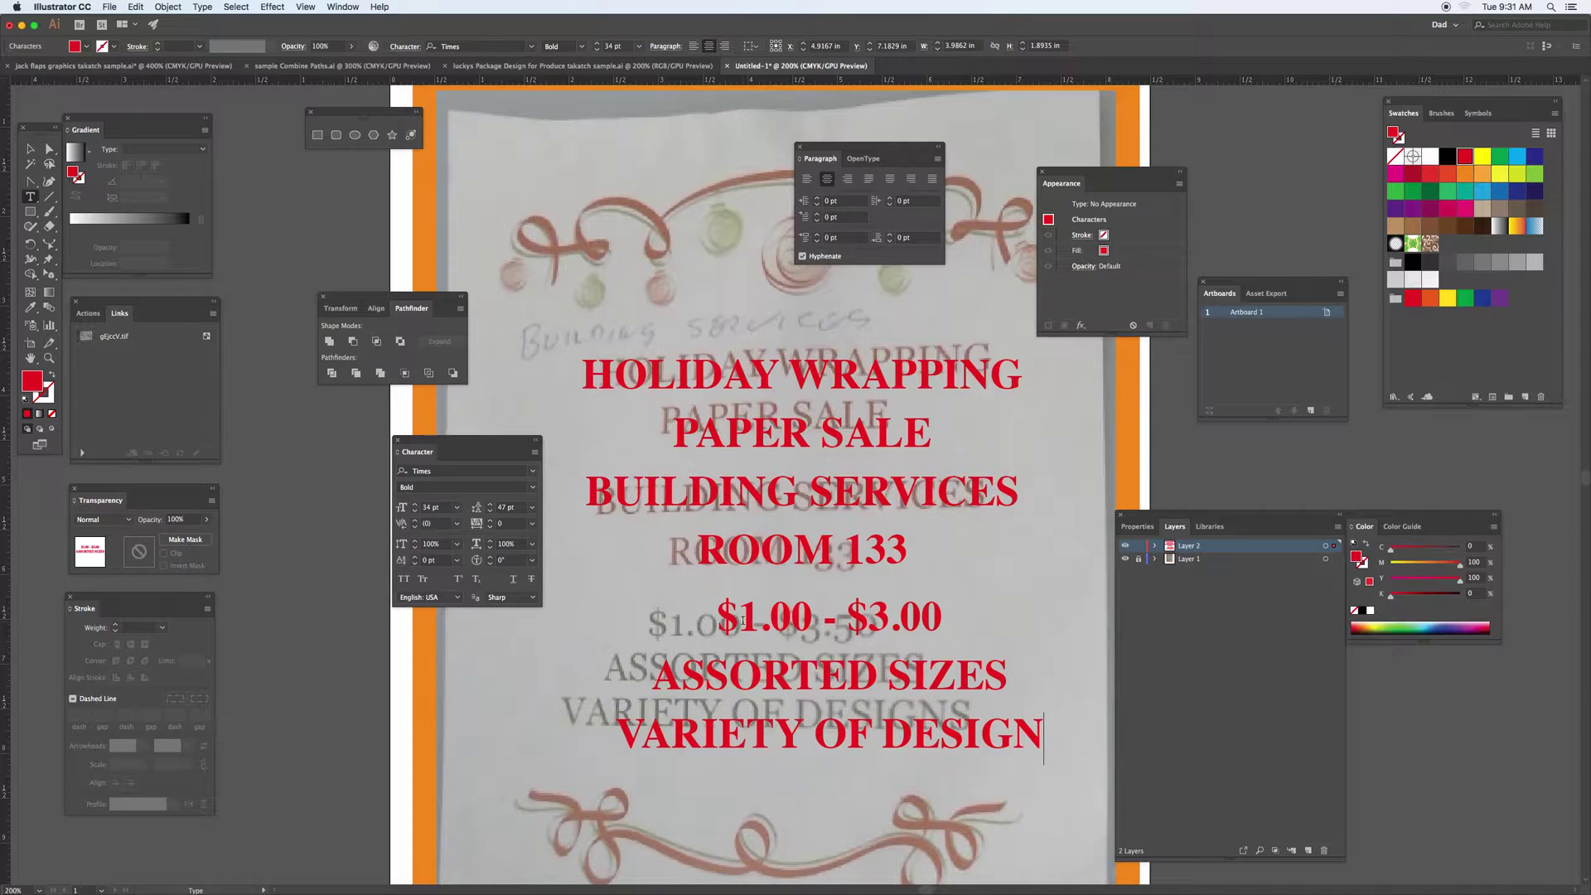
pyautogui.write('S')
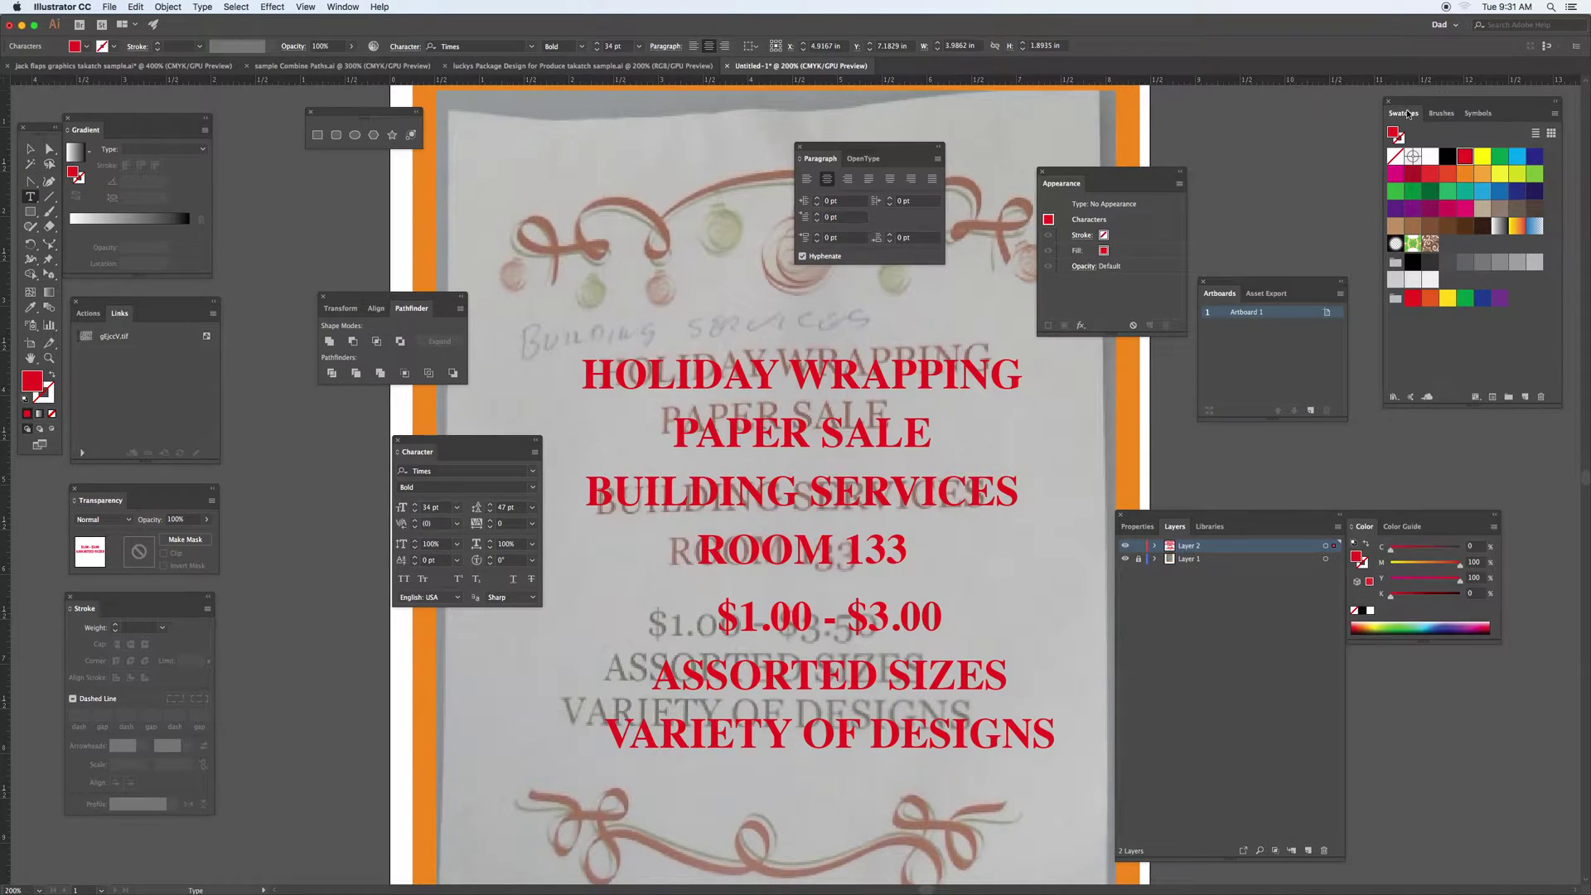
pyautogui.click(1447, 156)
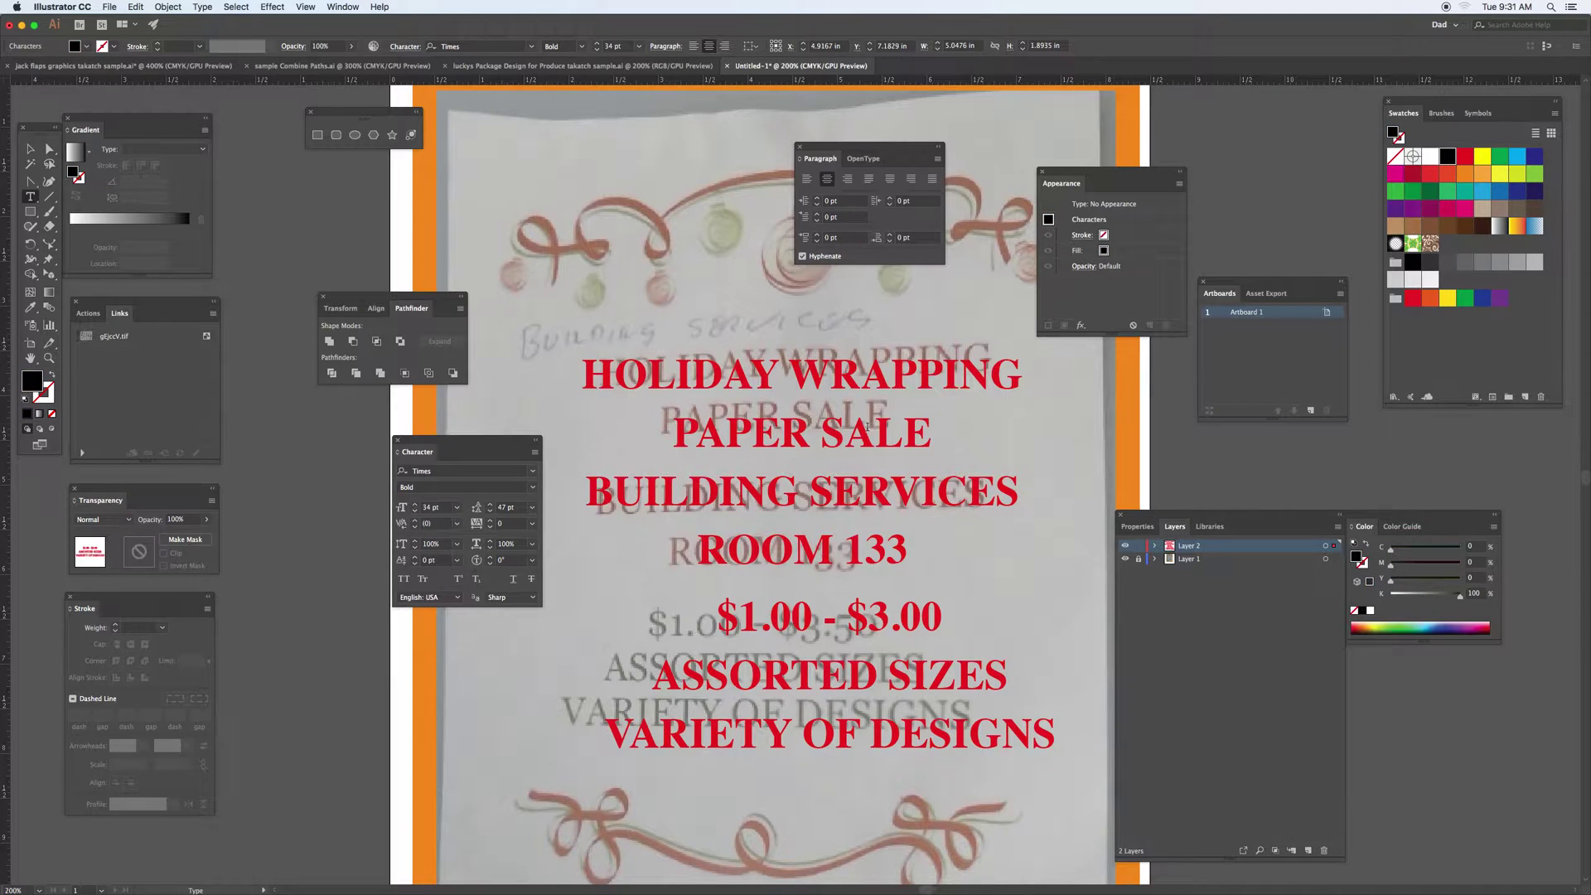
pyautogui.write('T')
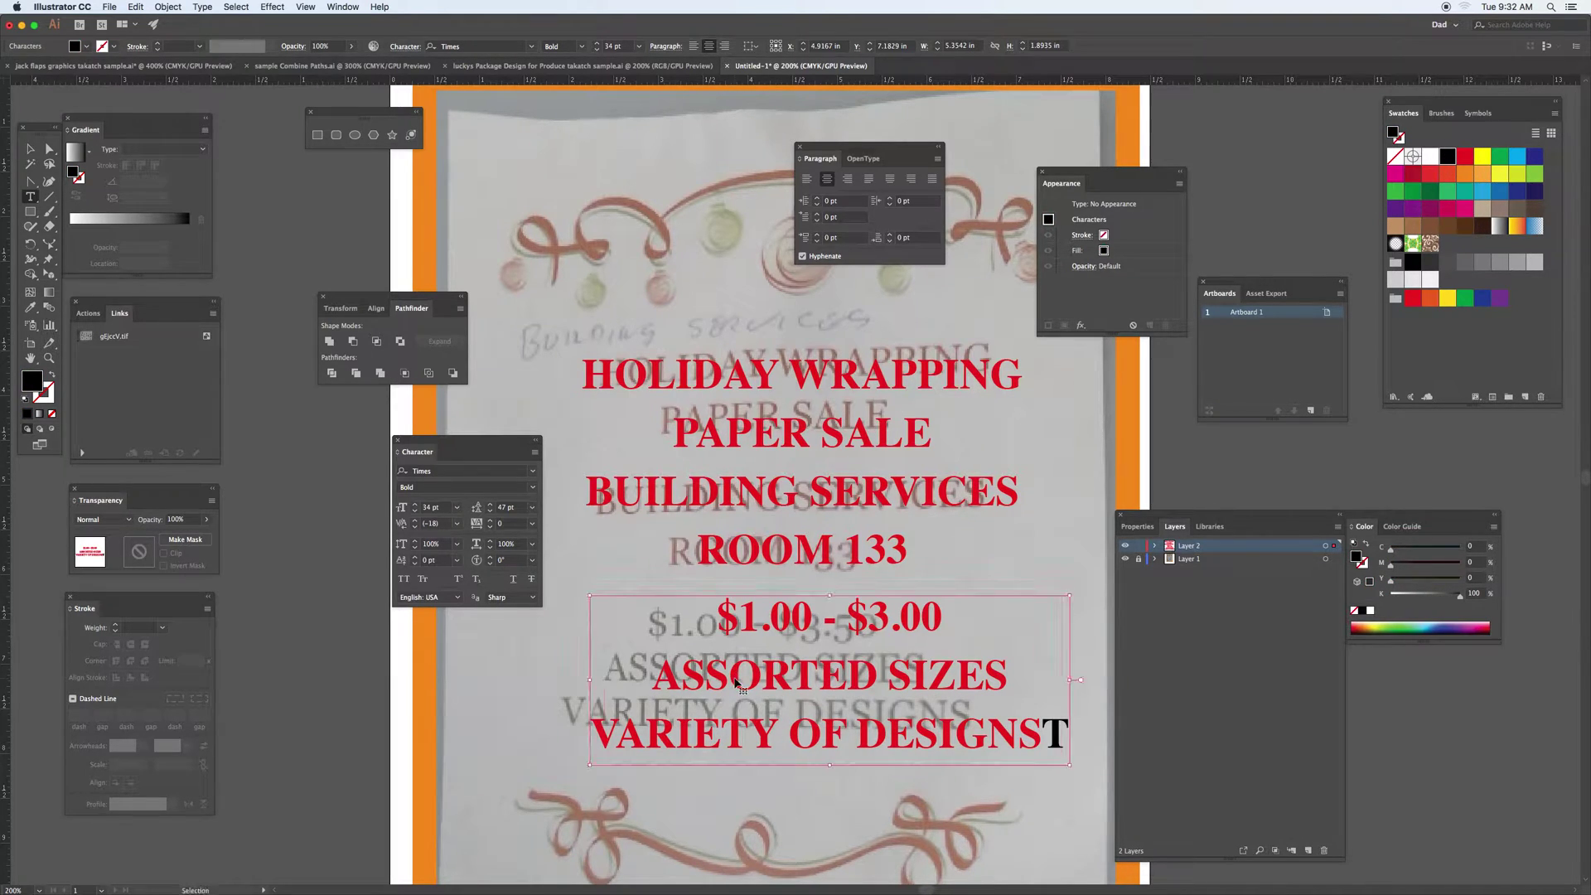
pyautogui.press('BackSpace')
# Step: Fill the three price and description lines with black and set their leading to 34 pt
pyautogui.moveTo(1056, 737); pyautogui.dragTo(1002, 589)
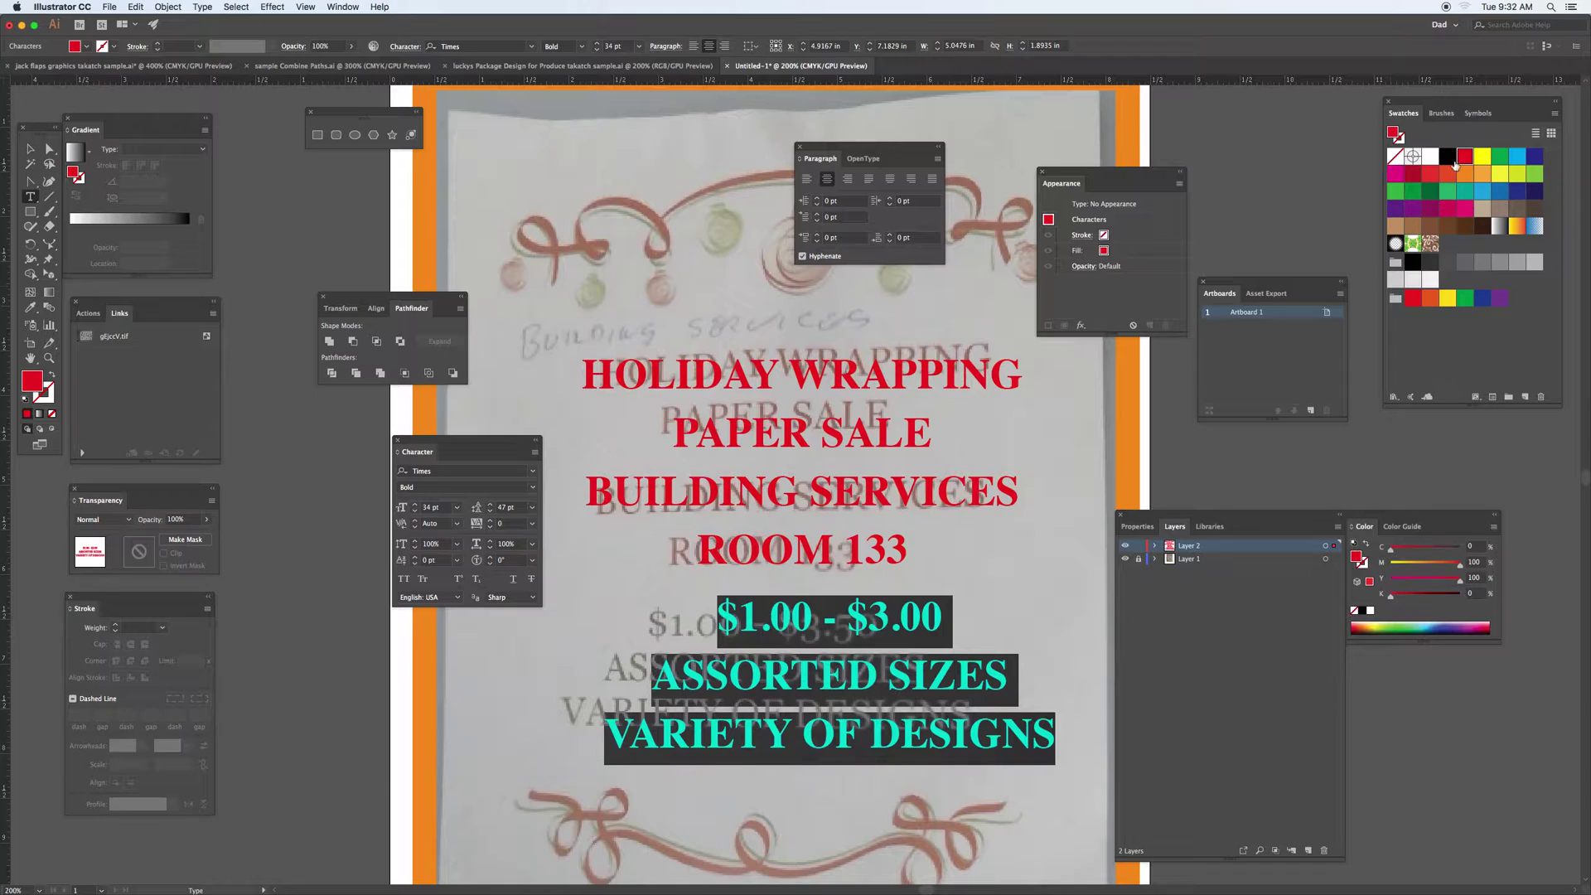
pyautogui.click(1451, 160)
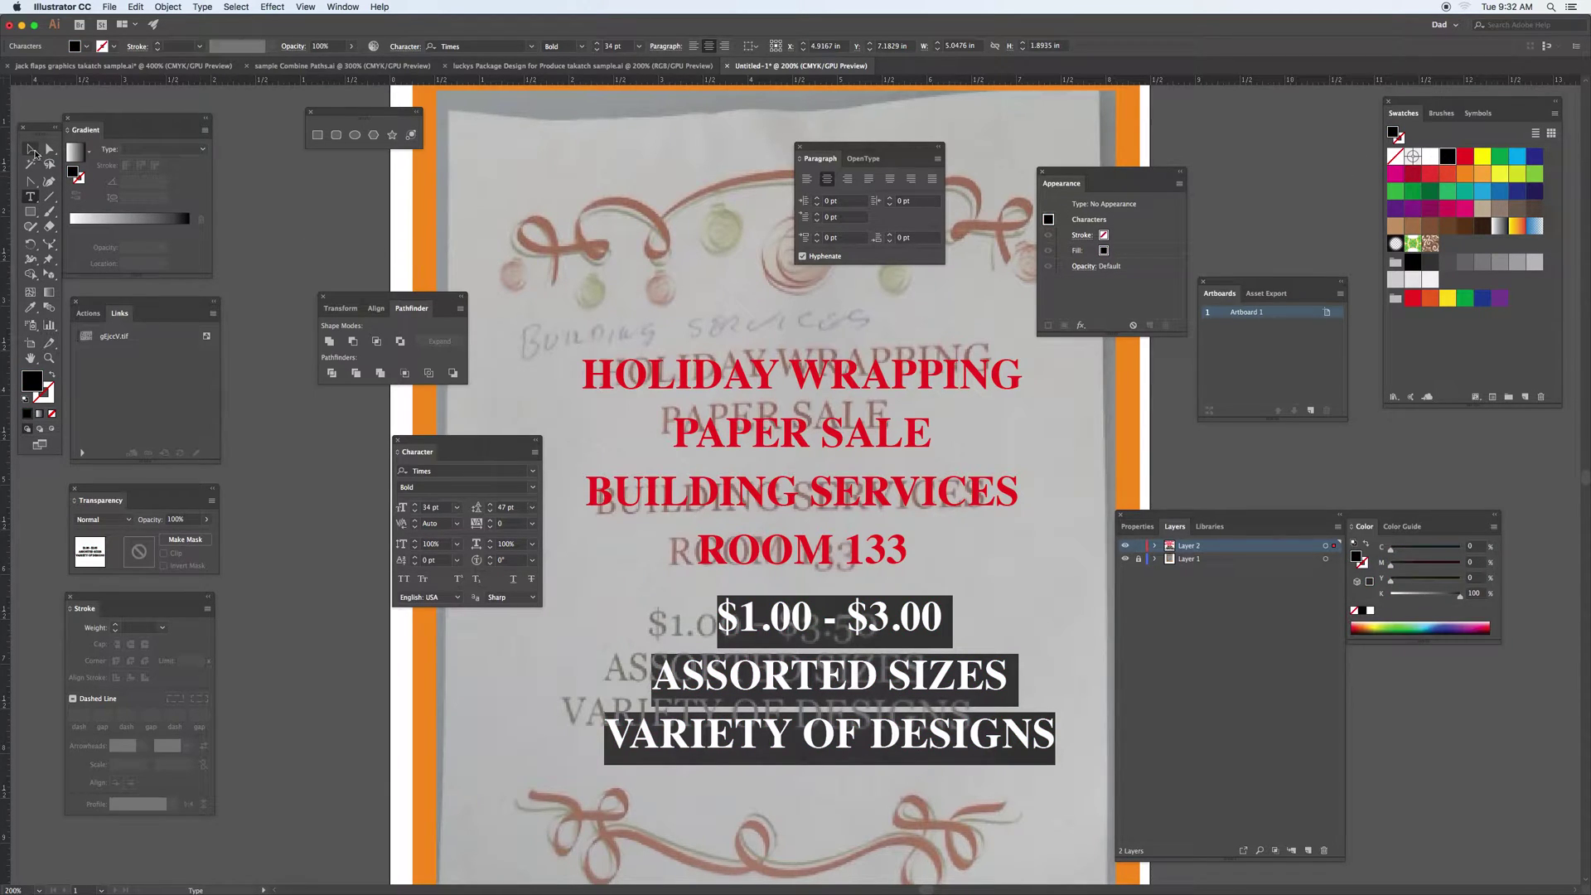
pyautogui.click(507, 507)
pyautogui.press('Down')
pyautogui.press('Down')
pyautogui.press('Down')
pyautogui.press('Down')
pyautogui.press('Down')
pyautogui.press('Down')
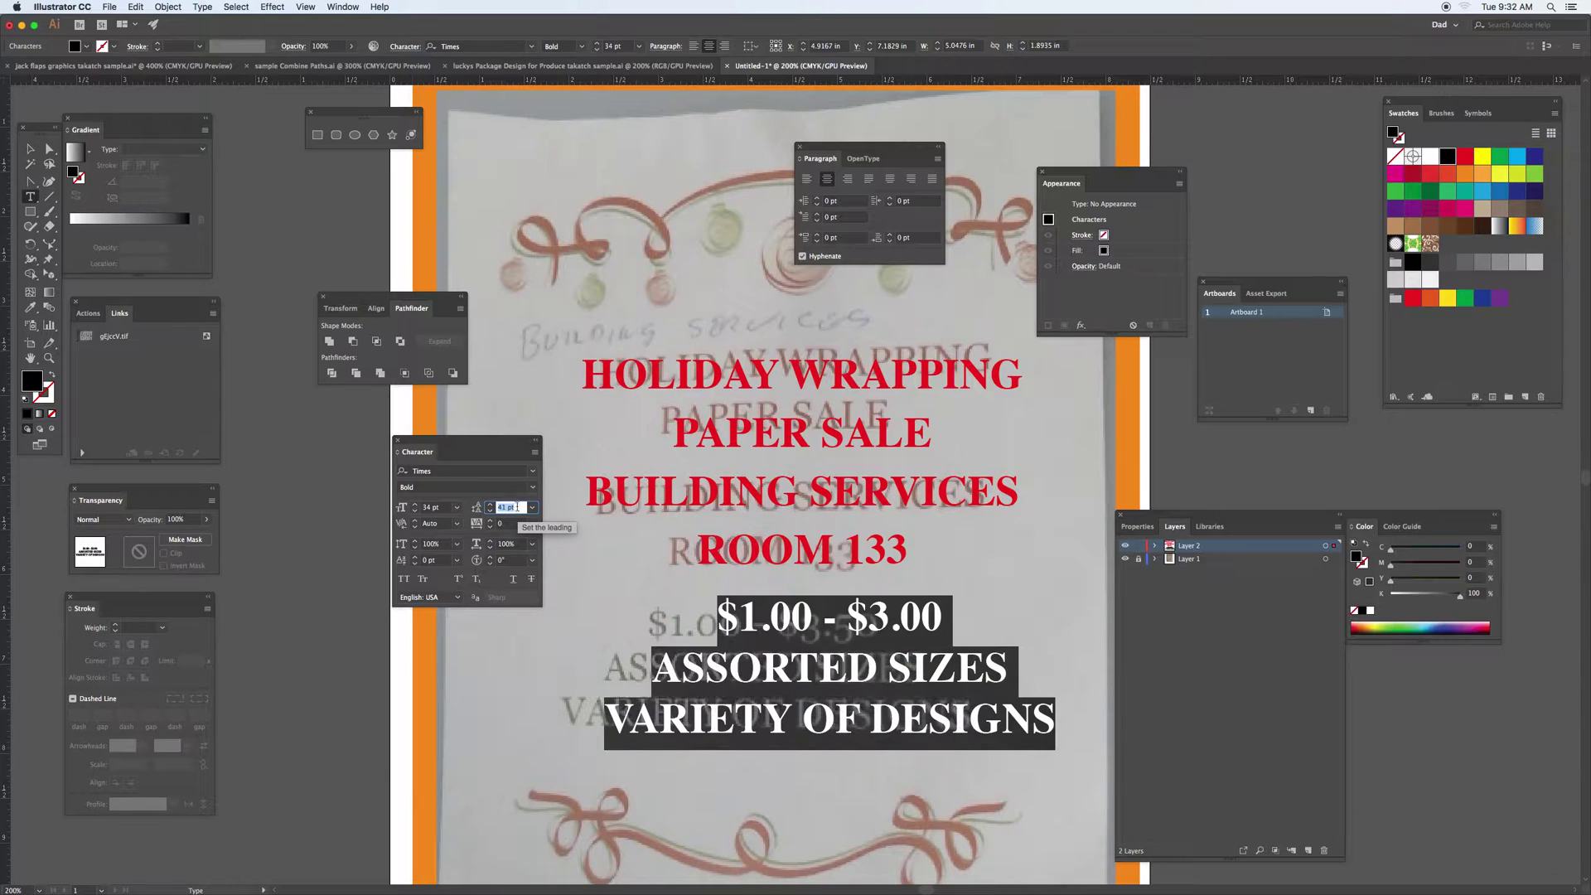
pyautogui.press('Down')
pyautogui.press('Down')
pyautogui.press('Down')
pyautogui.press('Down')
pyautogui.press('Down')
pyautogui.press('Down')
pyautogui.press('Down')
# Step: Move the black text block over the photo's matching price and description lines and deselect it
pyautogui.click(30, 148)
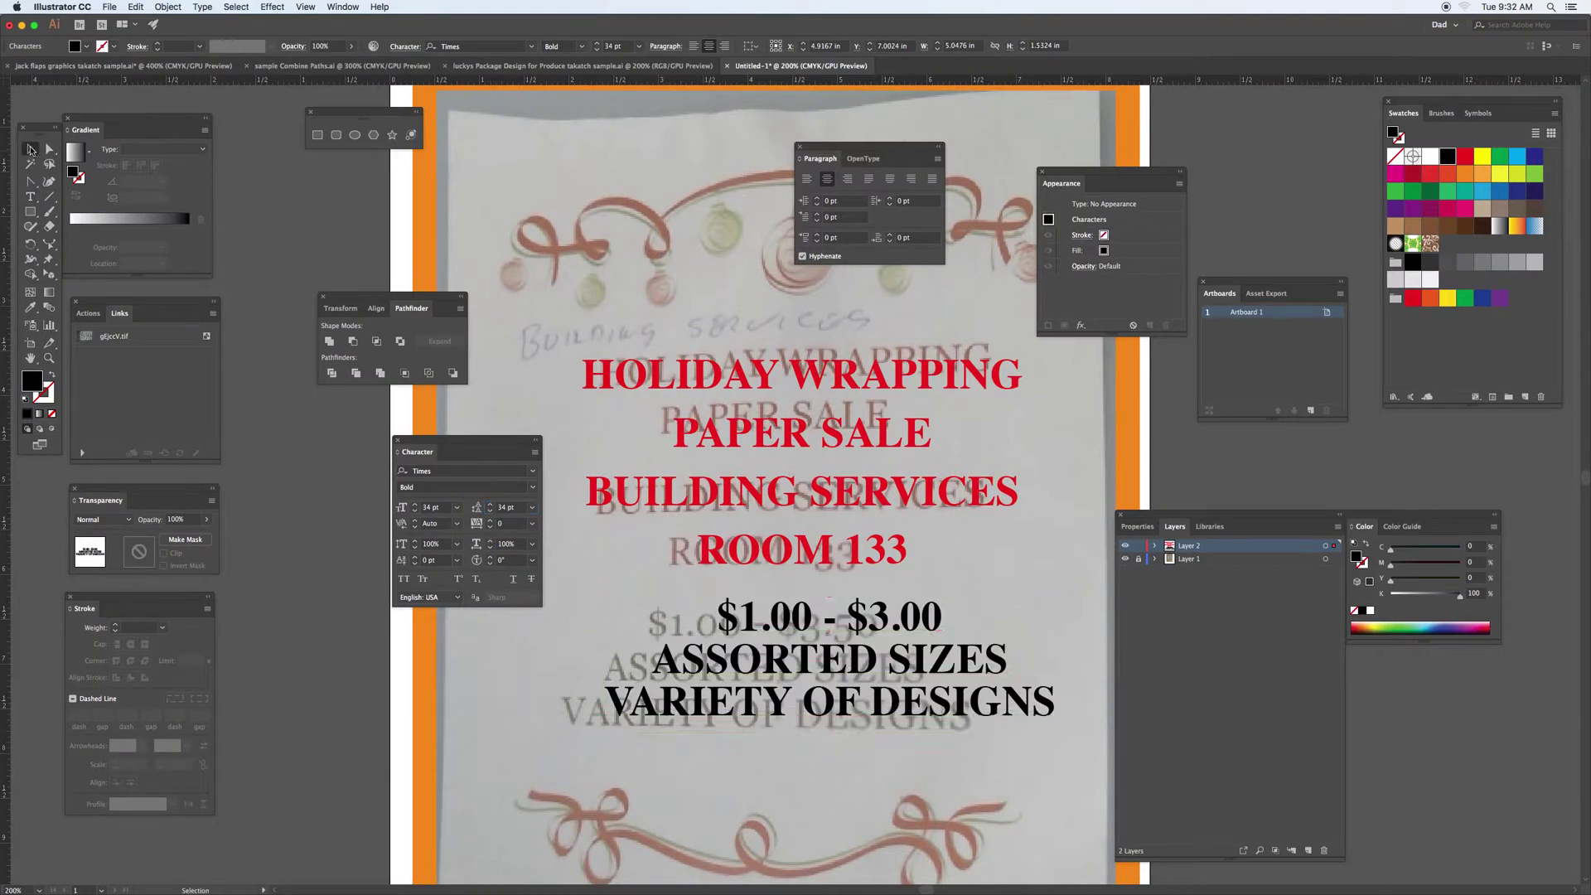
pyautogui.moveTo(747, 627); pyautogui.dragTo(687, 632)
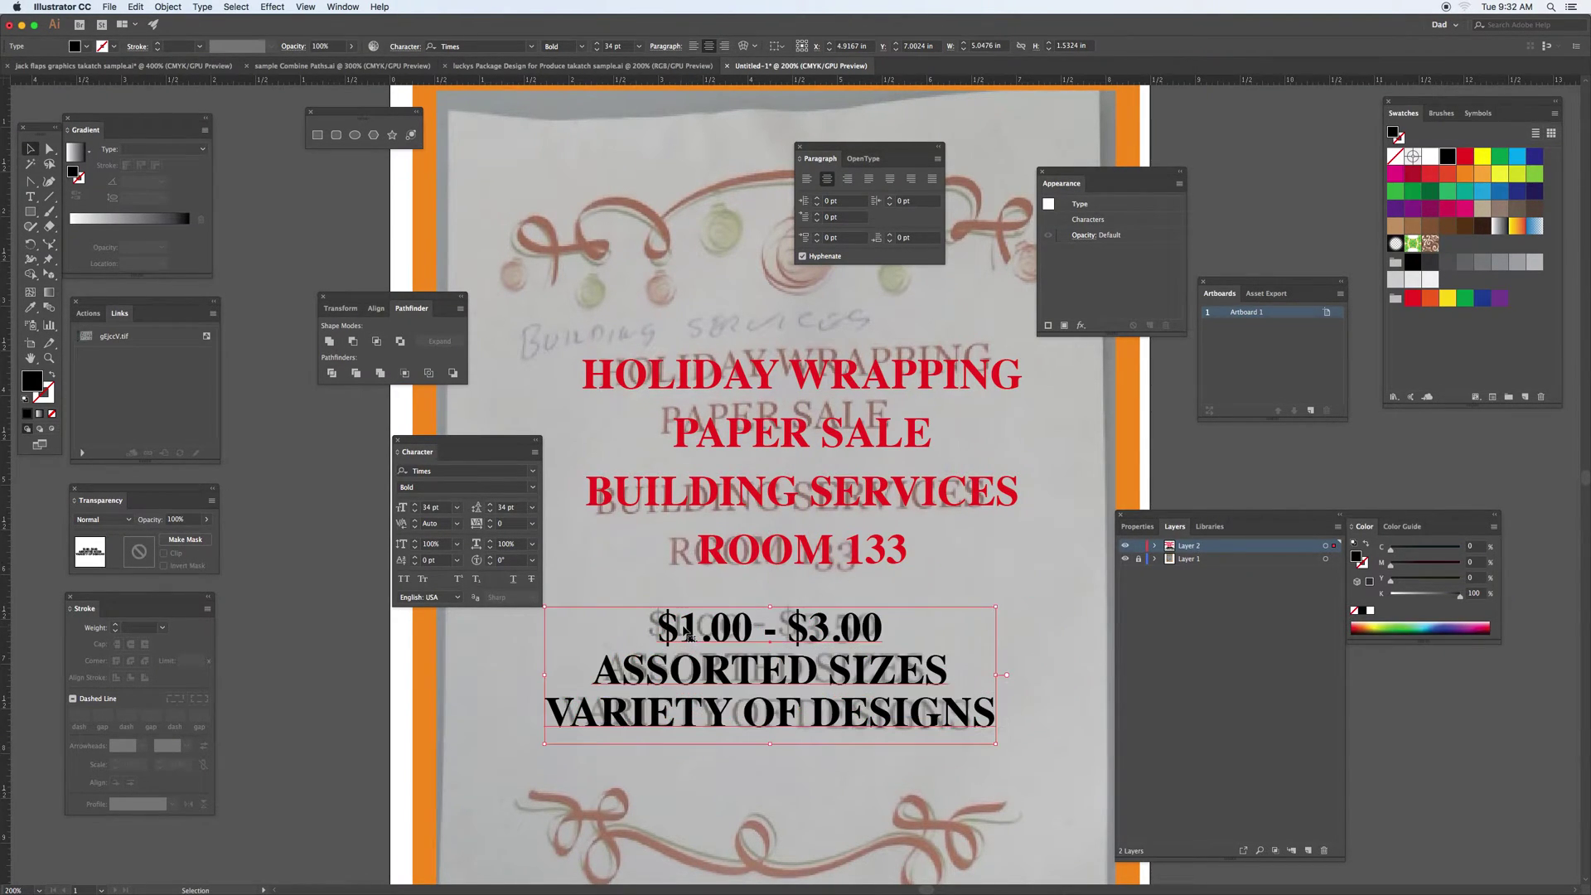
pyautogui.click(527, 642)
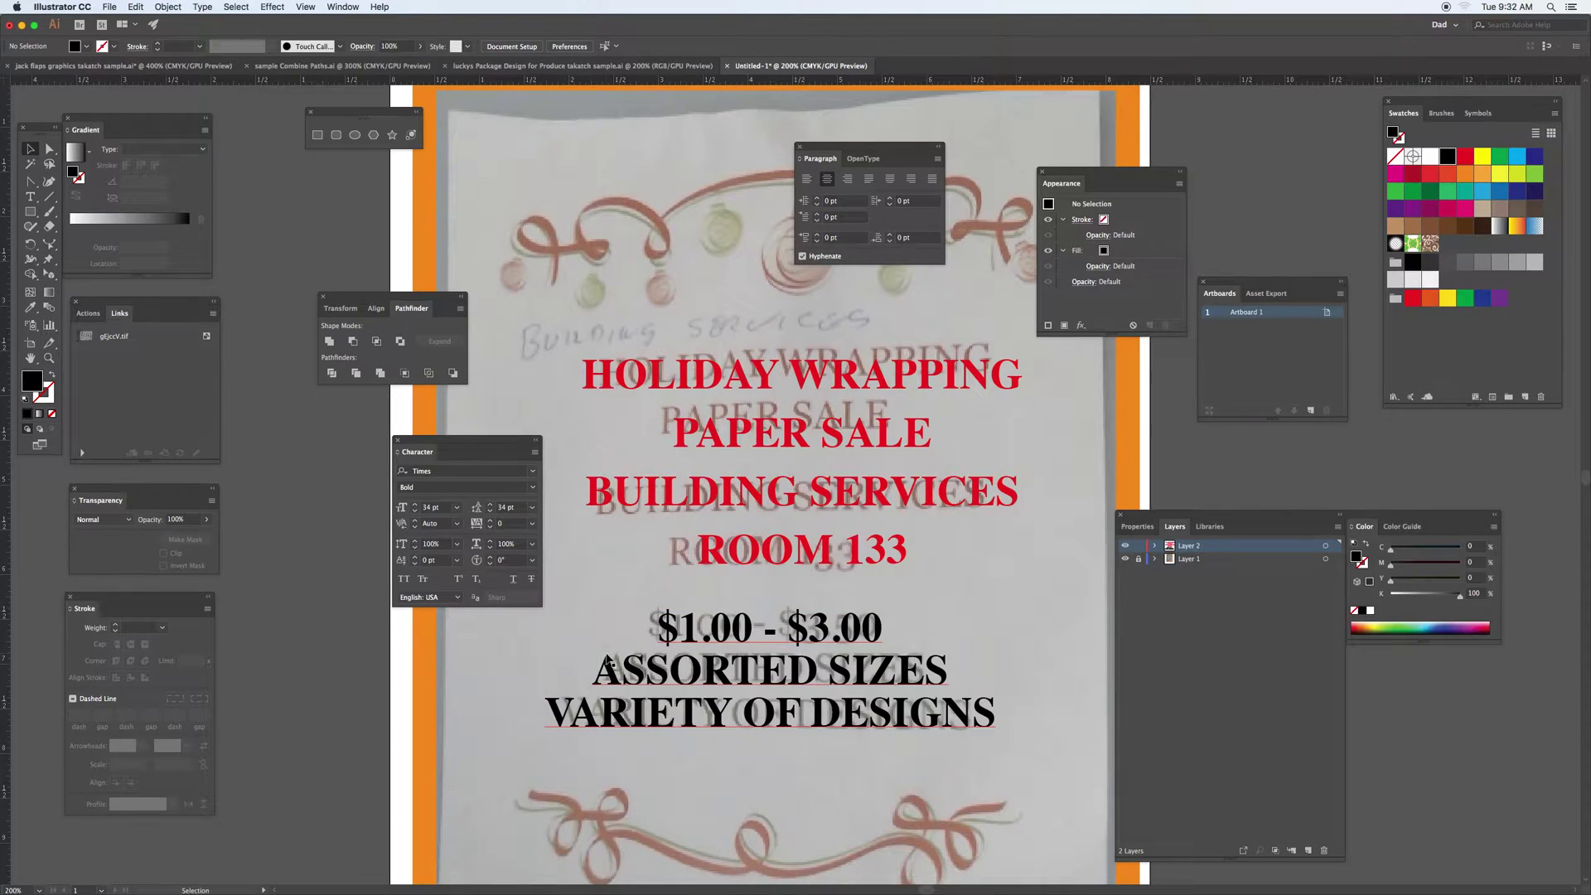
# Step: Move the Character panel clear of the ribbon ornament at the foot of the flyer
pyautogui.press('a')
pyautogui.press('super+minus')
pyautogui.press('v')
pyautogui.press('super+plus')
pyautogui.press('super+plus')
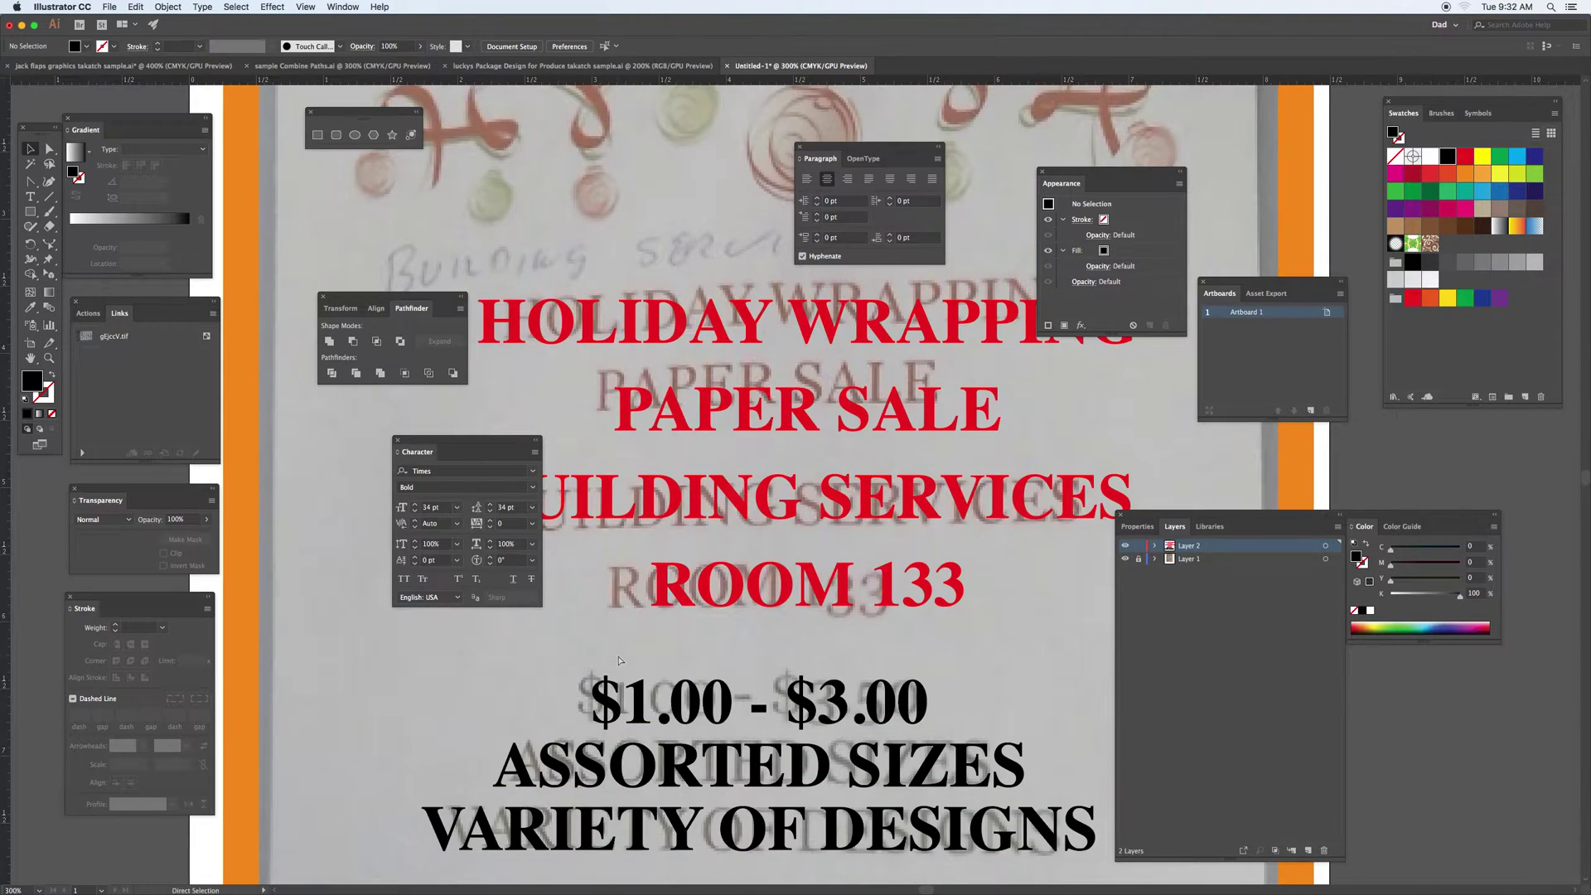
pyautogui.scroll(-10, 622, 657)
pyautogui.hscroll(-2, 622, 657)
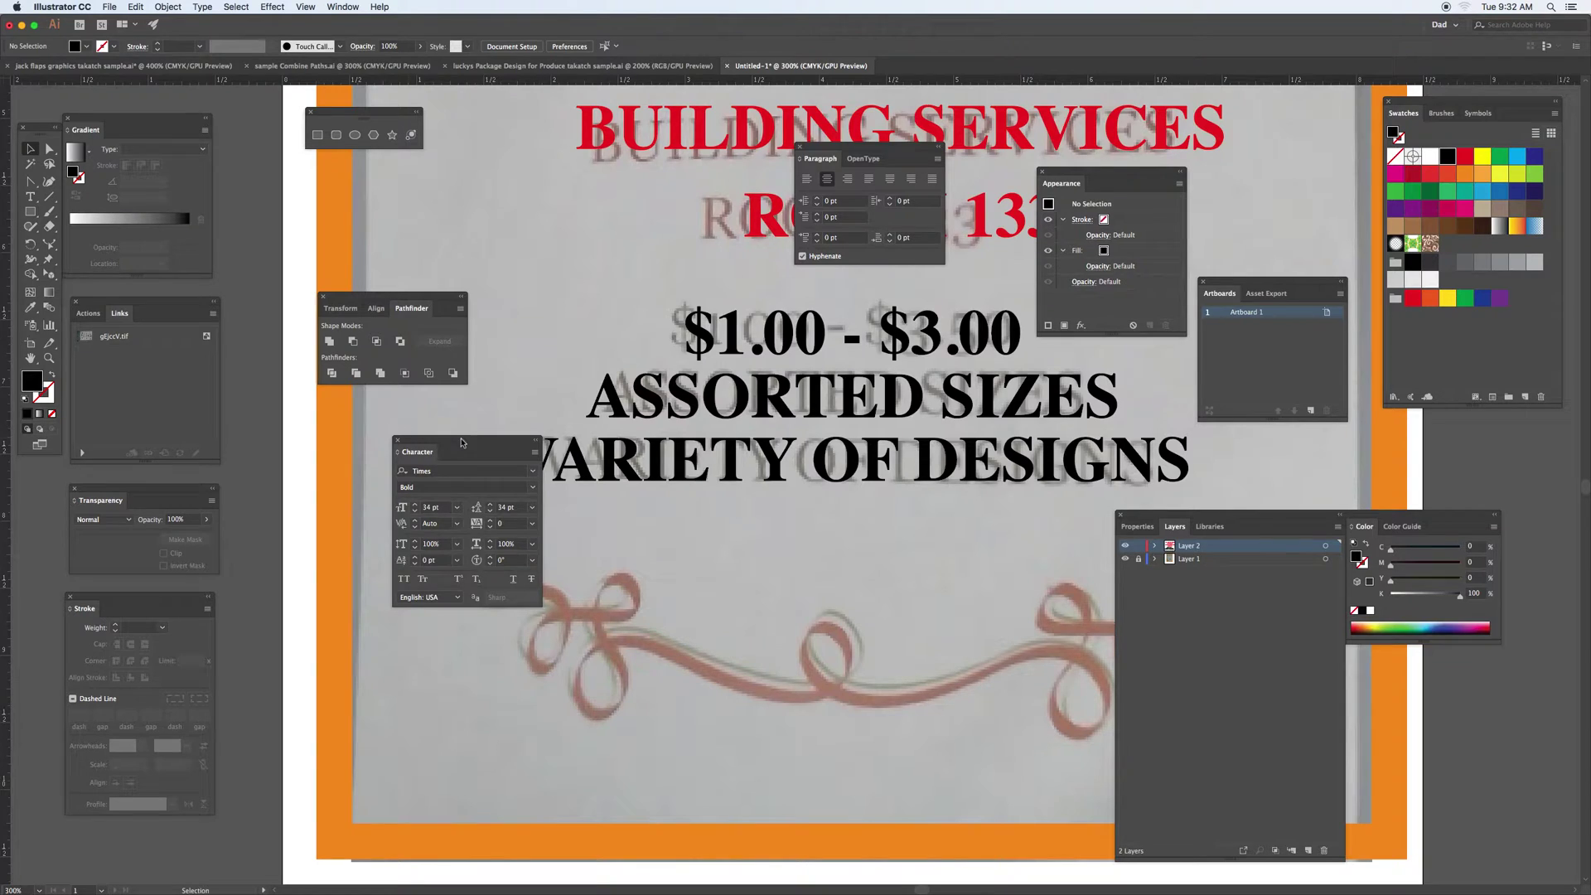
pyautogui.moveTo(461, 442); pyautogui.dragTo(622, 249)
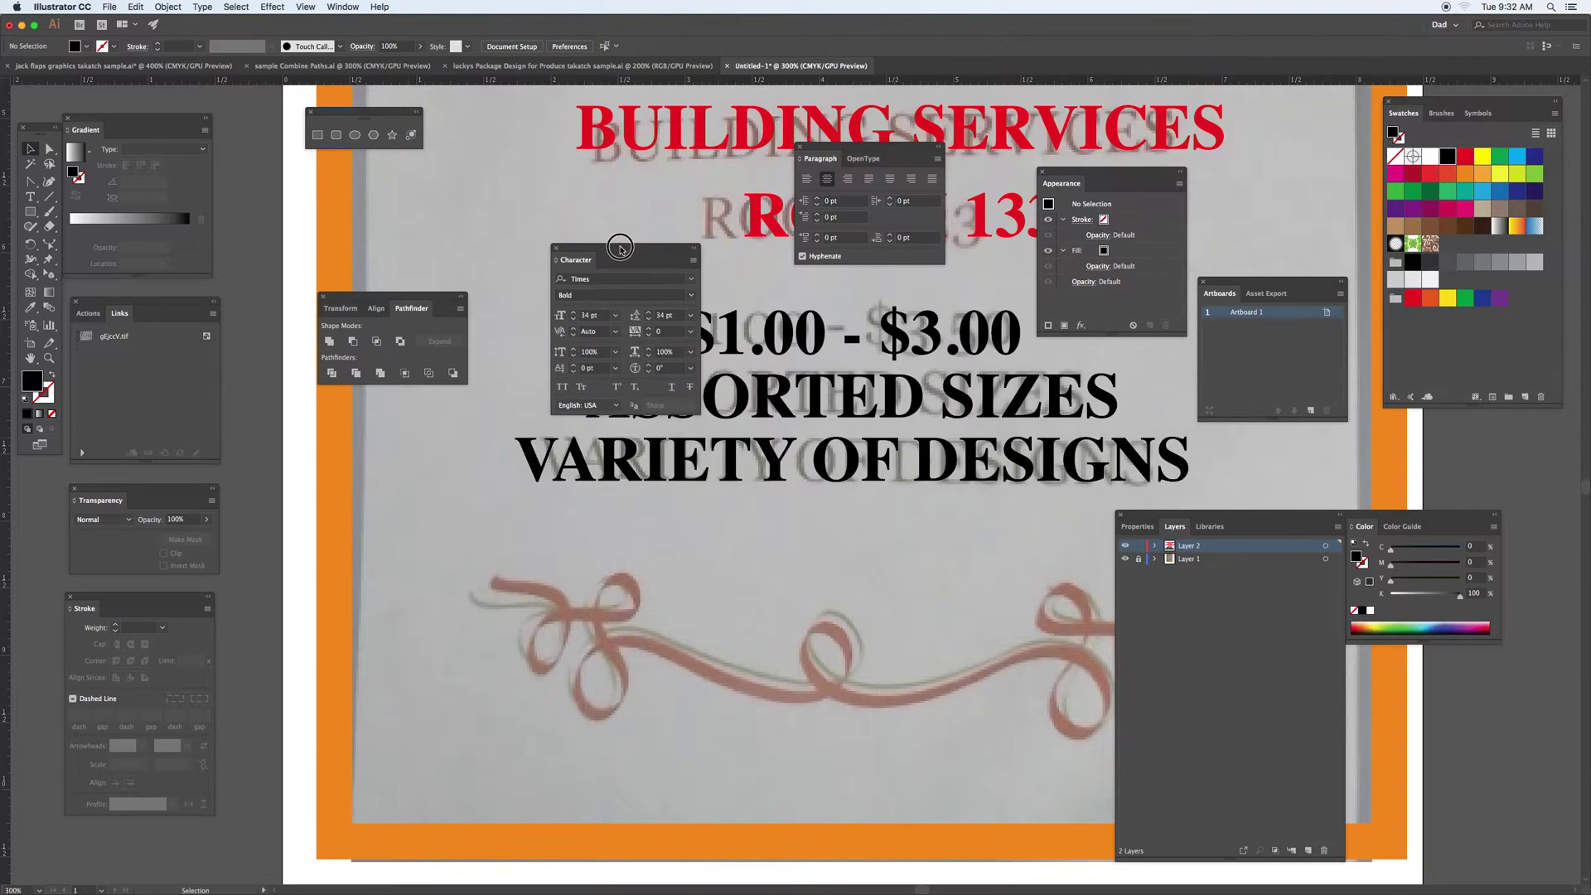
# Step: Choose the Paintbrush with the 5 pt. Oval calligraphic brush and accept its options unchanged
pyautogui.click(49, 212)
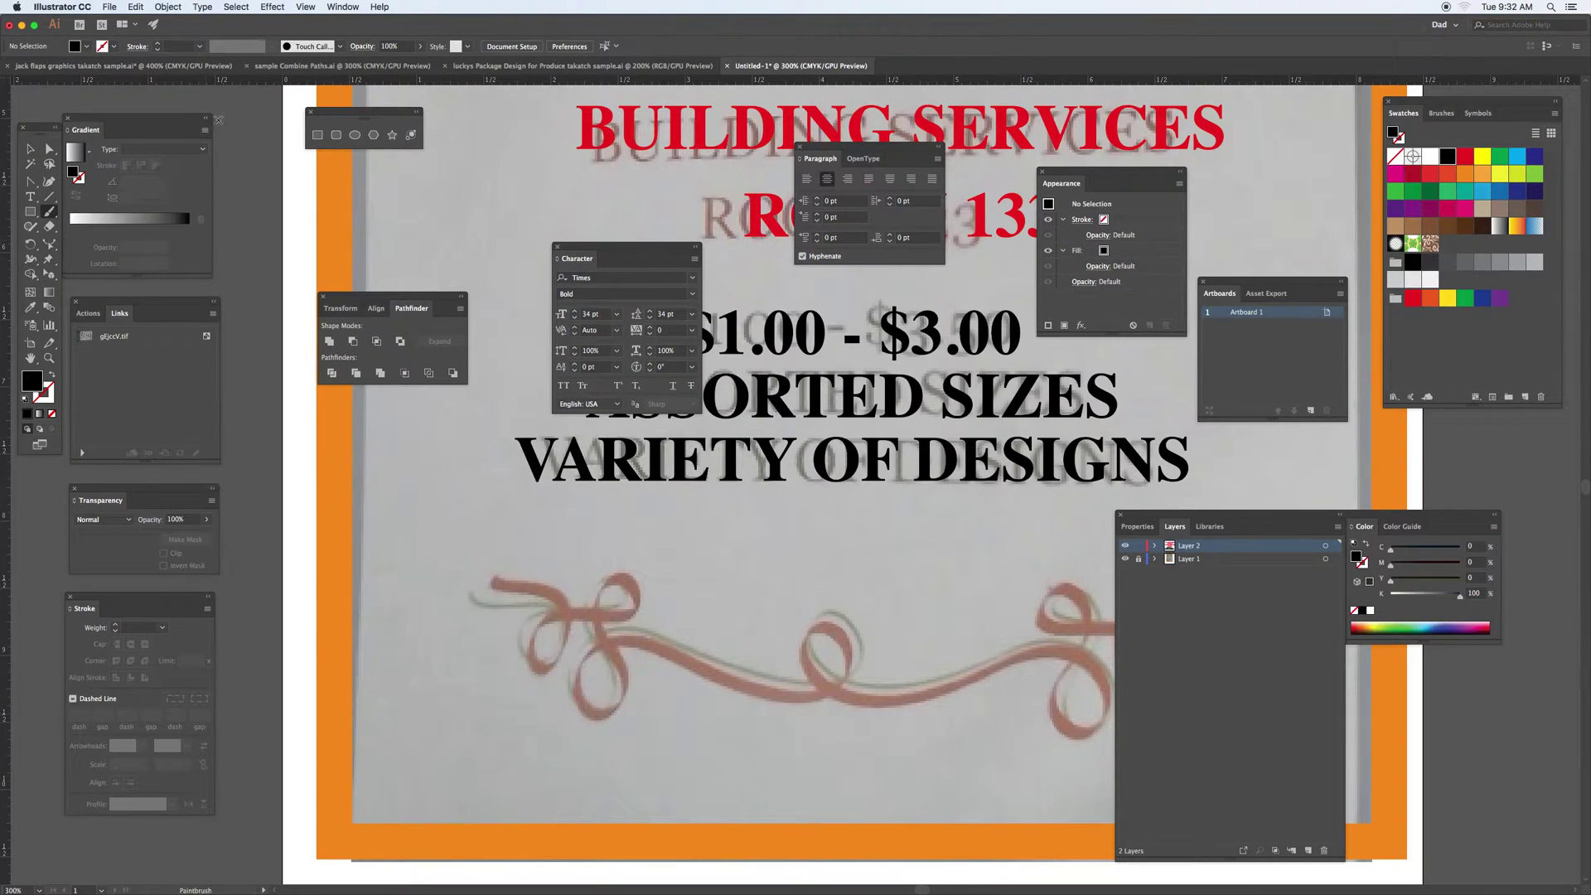
pyautogui.click(340, 46)
pyautogui.click(289, 76)
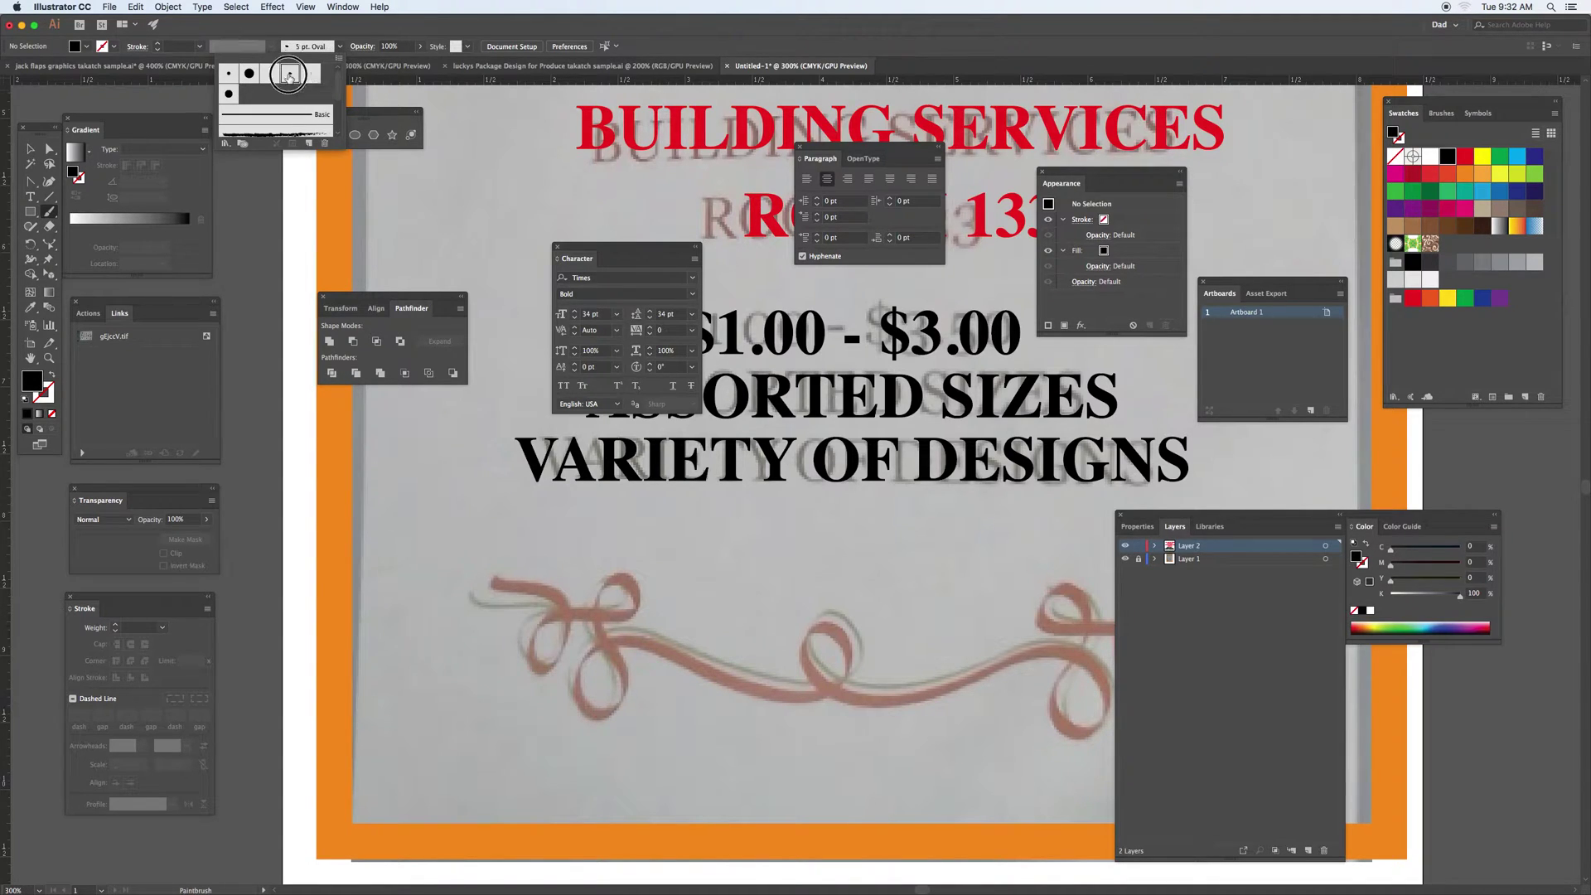
pyautogui.doubleClick(289, 75)
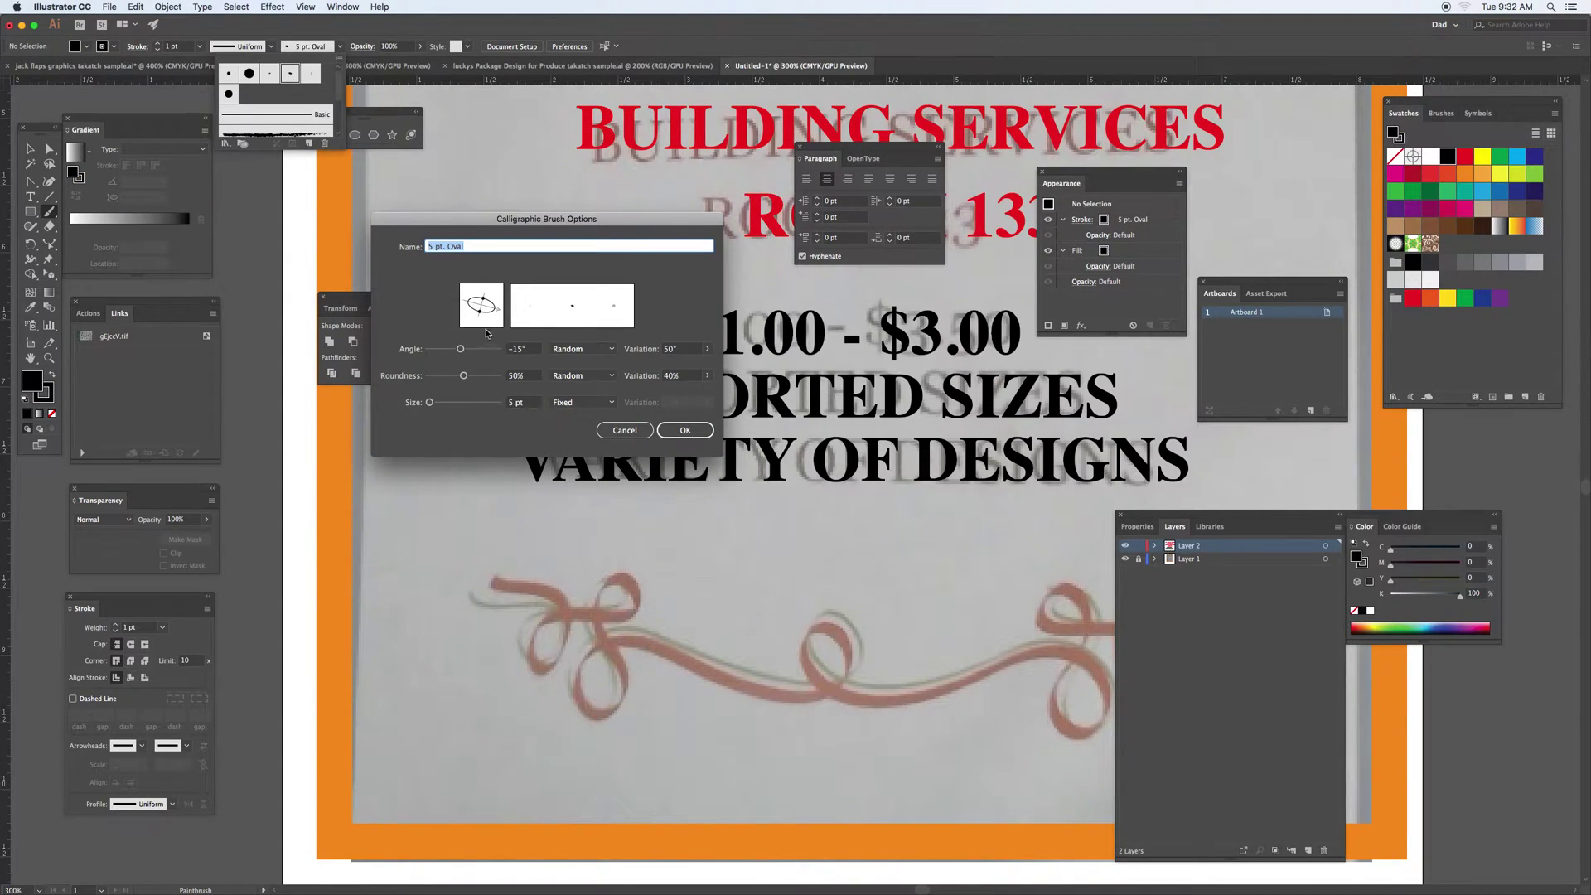
pyautogui.click(684, 430)
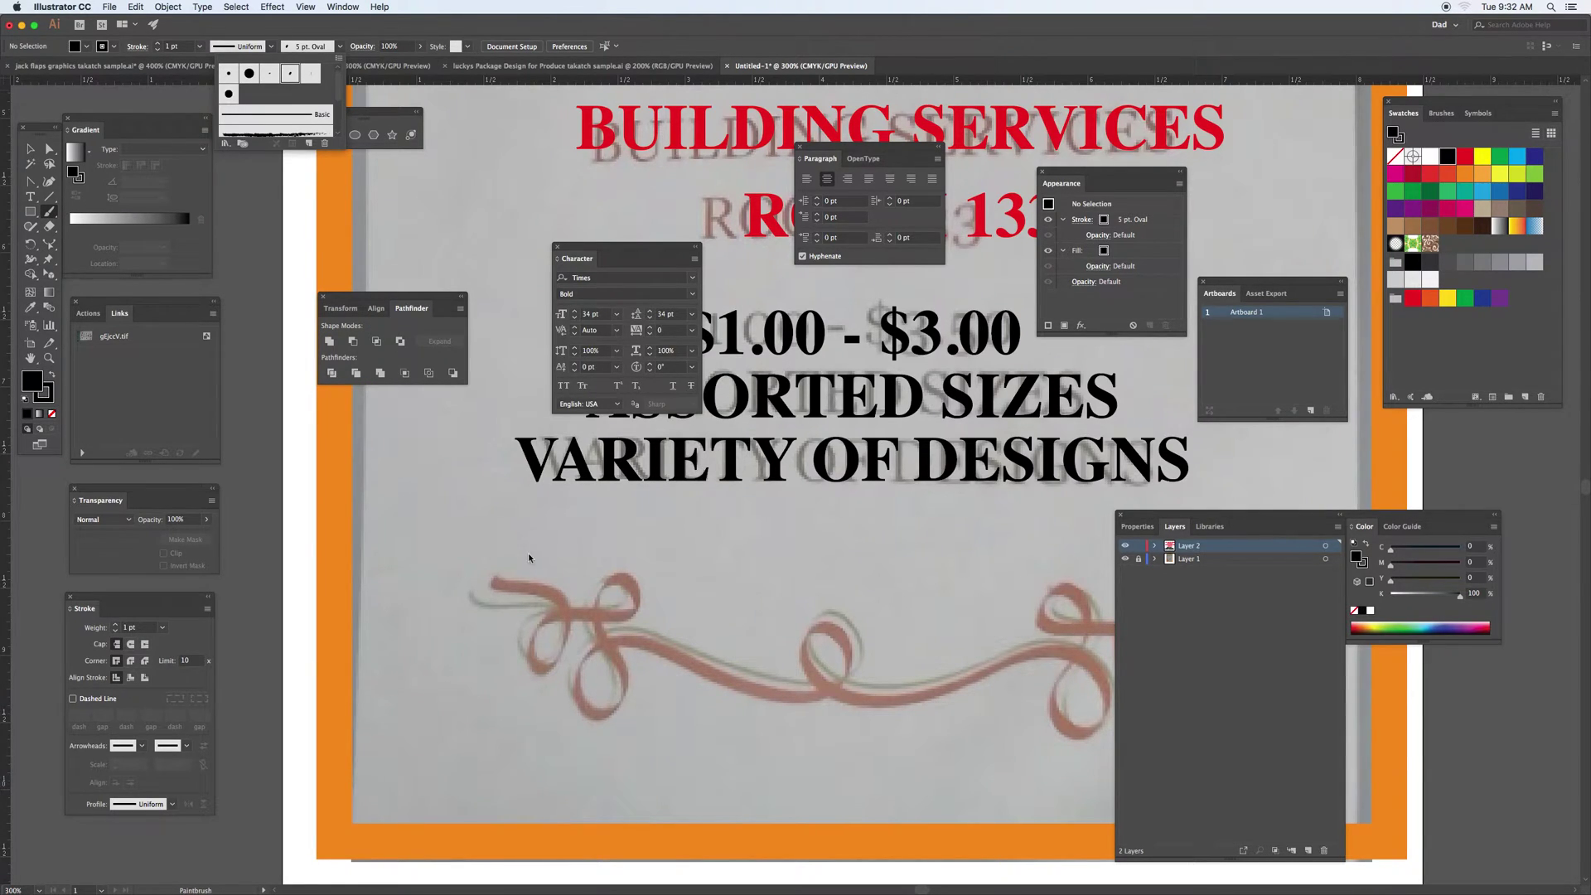
pyautogui.click(527, 557)
# Step: Trace the lower ribbon ornament from its left end through the middle loop in one brush stroke and shift the path slightly upward
pyautogui.moveTo(485, 555)
pyautogui.mouseDown()
pyautogui.moveTo(588, 563)
pyautogui.moveTo(635, 605)
pyautogui.mouseUp()
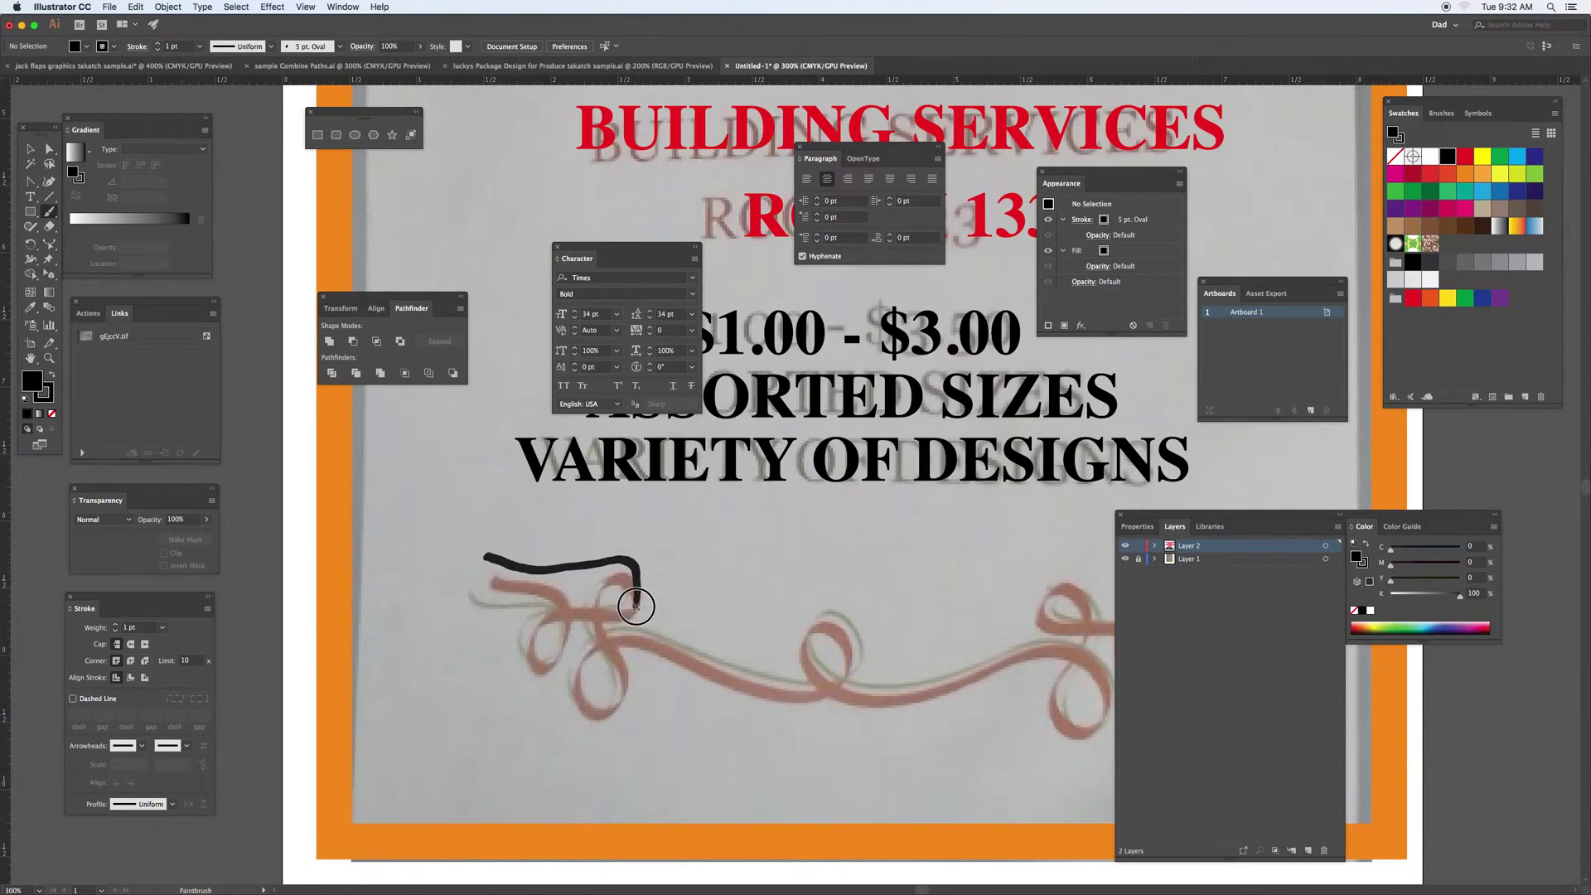
pyautogui.press('super+z')
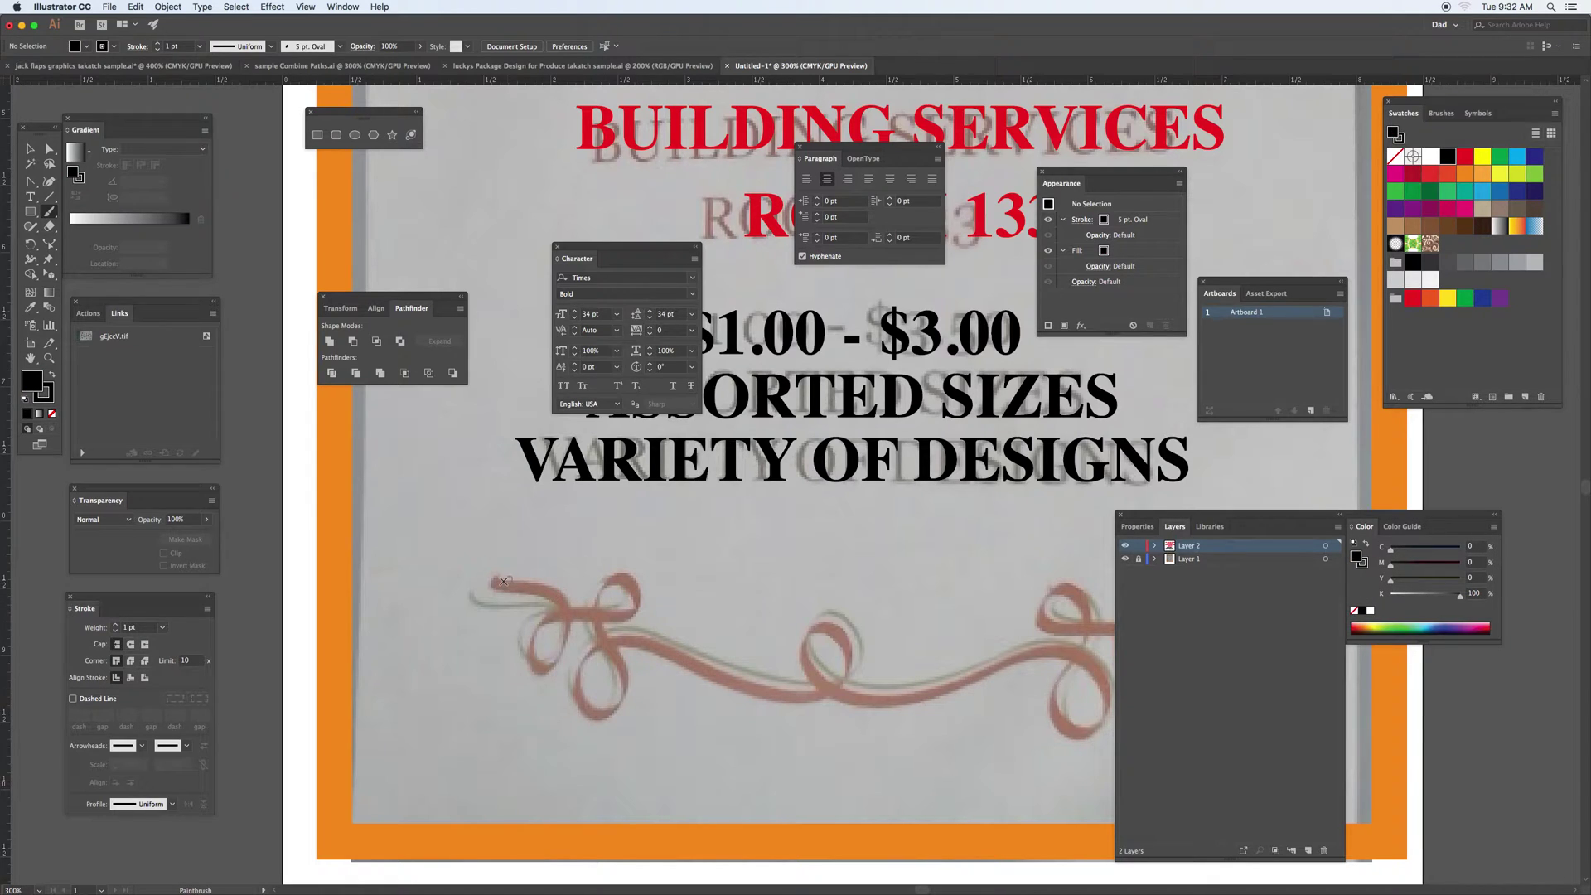
pyautogui.moveTo(493, 581)
pyautogui.mouseDown()
pyautogui.moveTo(560, 606)
pyautogui.moveTo(570, 652)
pyautogui.moveTo(540, 671)
pyautogui.moveTo(546, 621)
pyautogui.moveTo(625, 620)
pyautogui.moveTo(641, 602)
pyautogui.moveTo(628, 578)
pyautogui.moveTo(594, 608)
pyautogui.moveTo(626, 722)
pyautogui.moveTo(590, 718)
pyautogui.moveTo(583, 682)
pyautogui.moveTo(609, 638)
pyautogui.moveTo(801, 716)
pyautogui.moveTo(840, 689)
pyautogui.moveTo(833, 634)
pyautogui.moveTo(814, 631)
pyautogui.moveTo(813, 665)
pyautogui.moveTo(841, 691)
pyautogui.moveTo(913, 691)
pyautogui.mouseUp()
pyautogui.press('v')
pyautogui.click(547, 597)
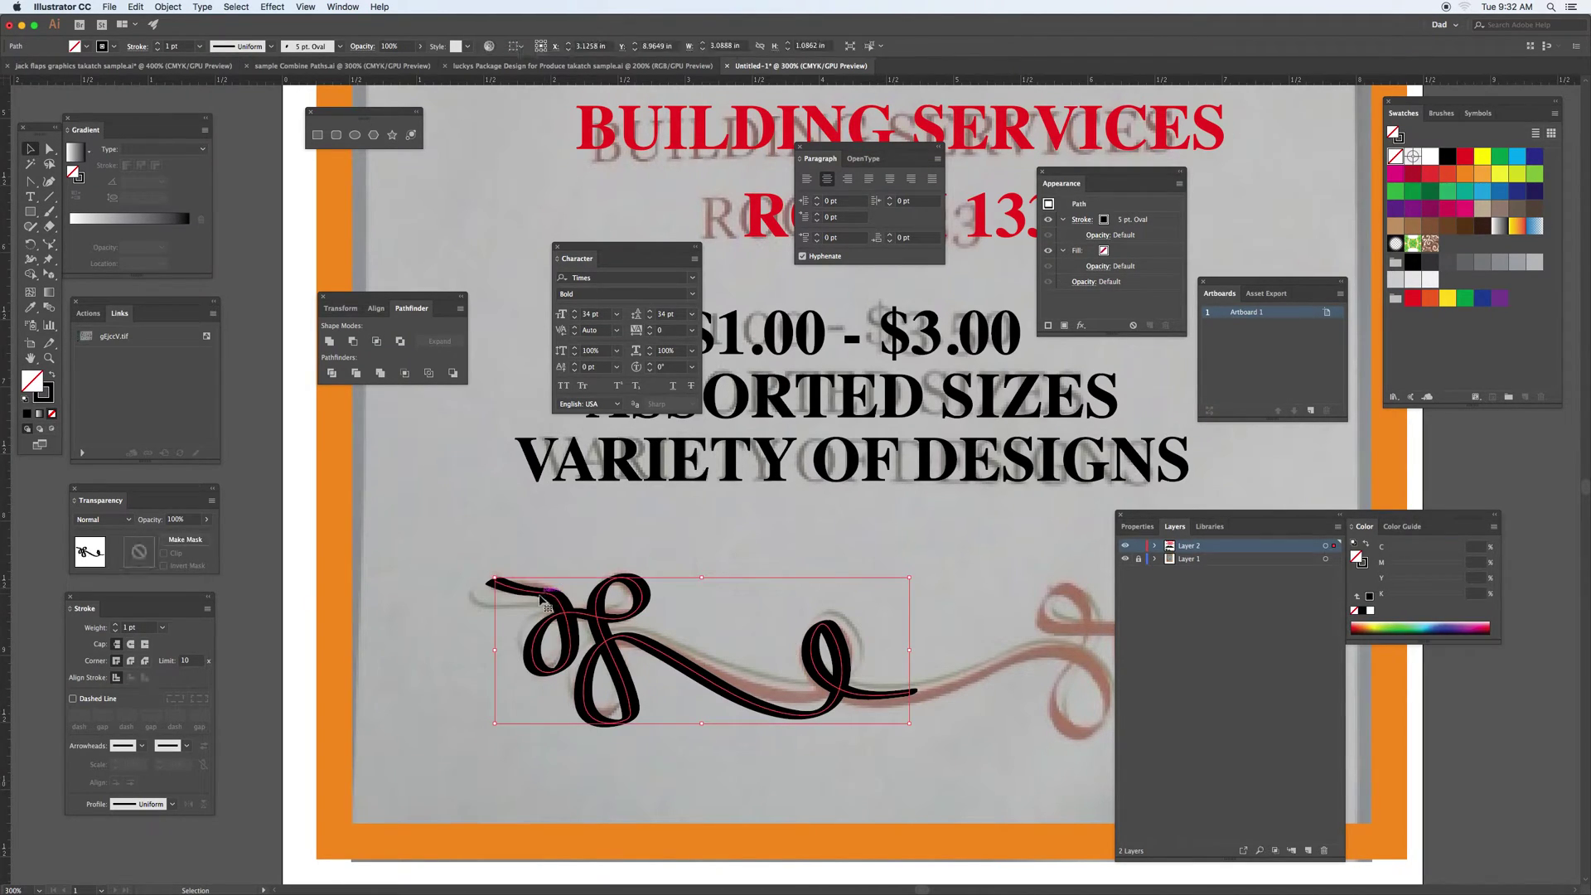
pyautogui.press('a')
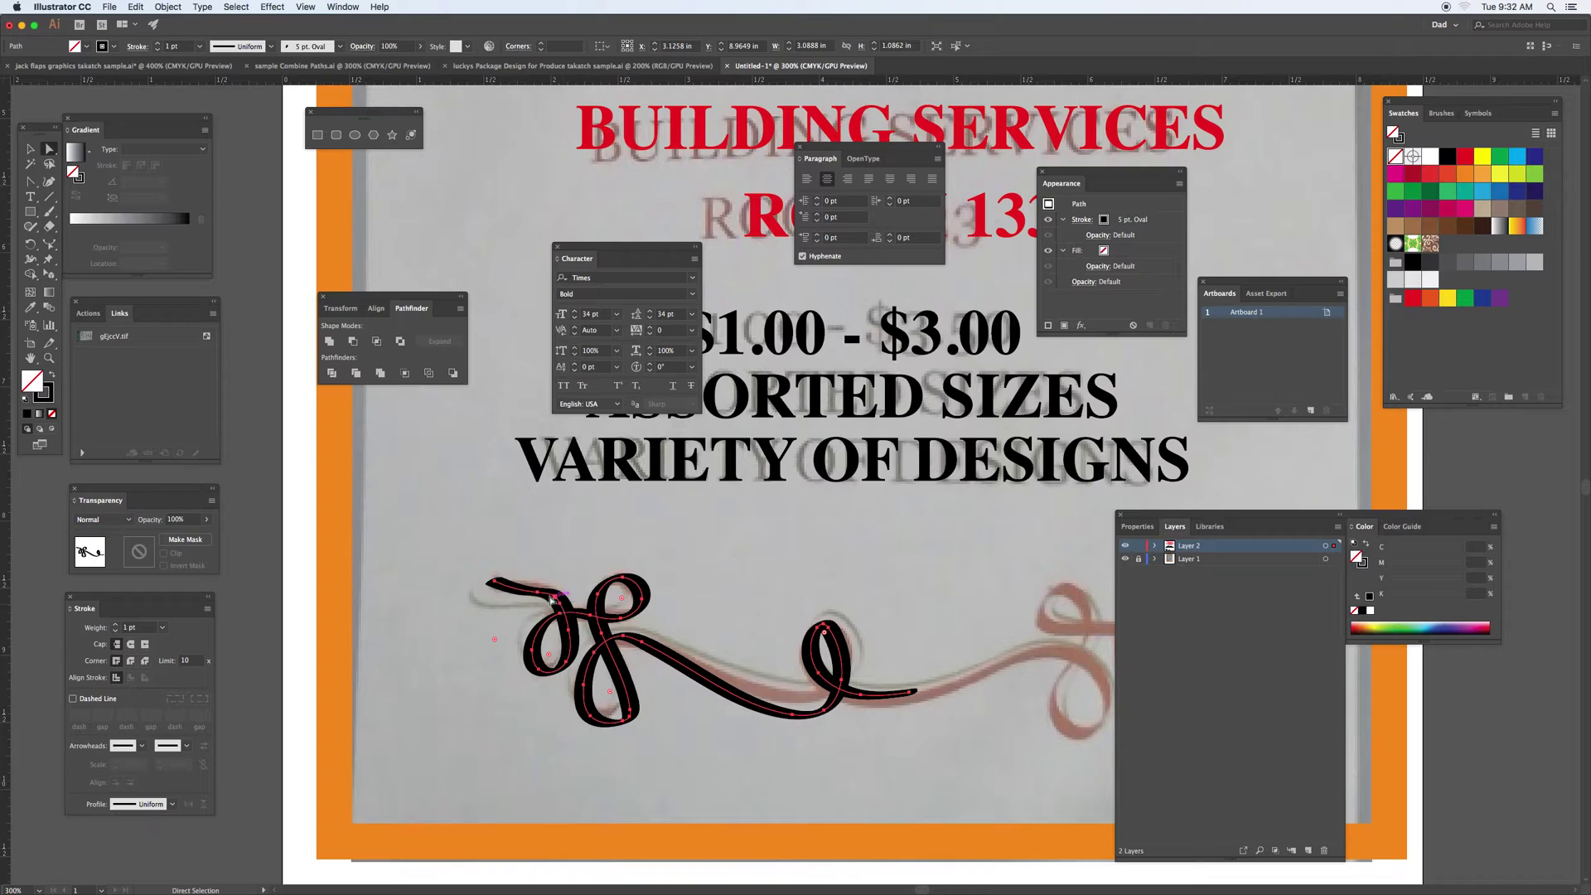
pyautogui.moveTo(493, 584); pyautogui.dragTo(491, 572)
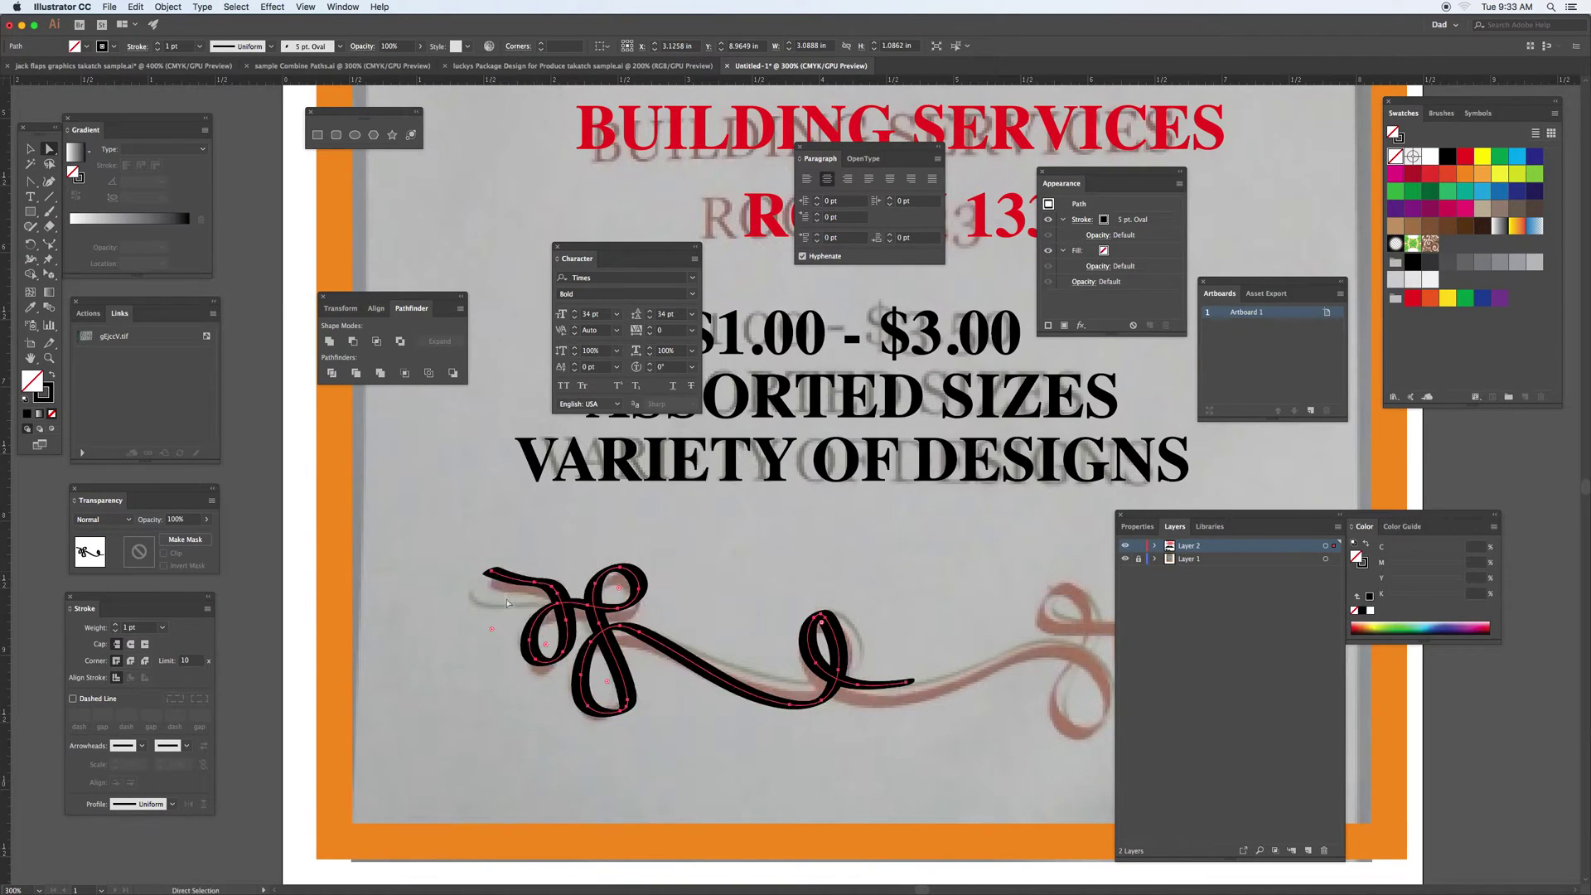
# Step: Set the 5 pt. Oval brush to a 72° angle and 24% roundness, and apply it to the ribbon stroke
pyautogui.click(299, 46)
pyautogui.click(299, 47)
pyautogui.click(298, 47)
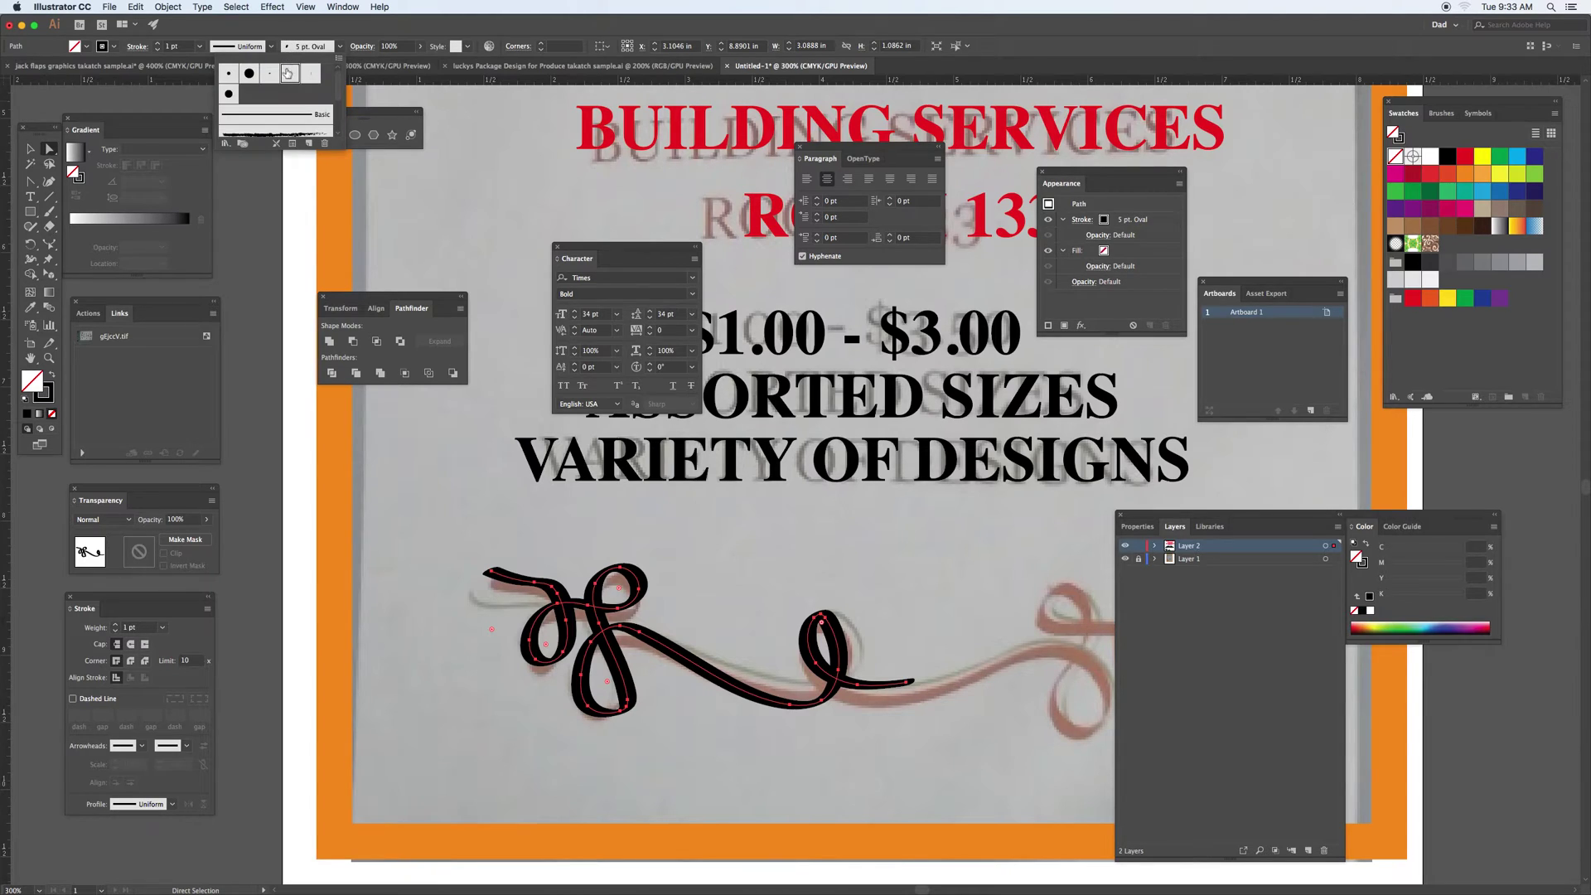
pyautogui.doubleClick(289, 73)
pyautogui.moveTo(490, 296)
pyautogui.mouseDown()
pyautogui.moveTo(476, 305)
pyautogui.moveTo(498, 320)
pyautogui.mouseUp()
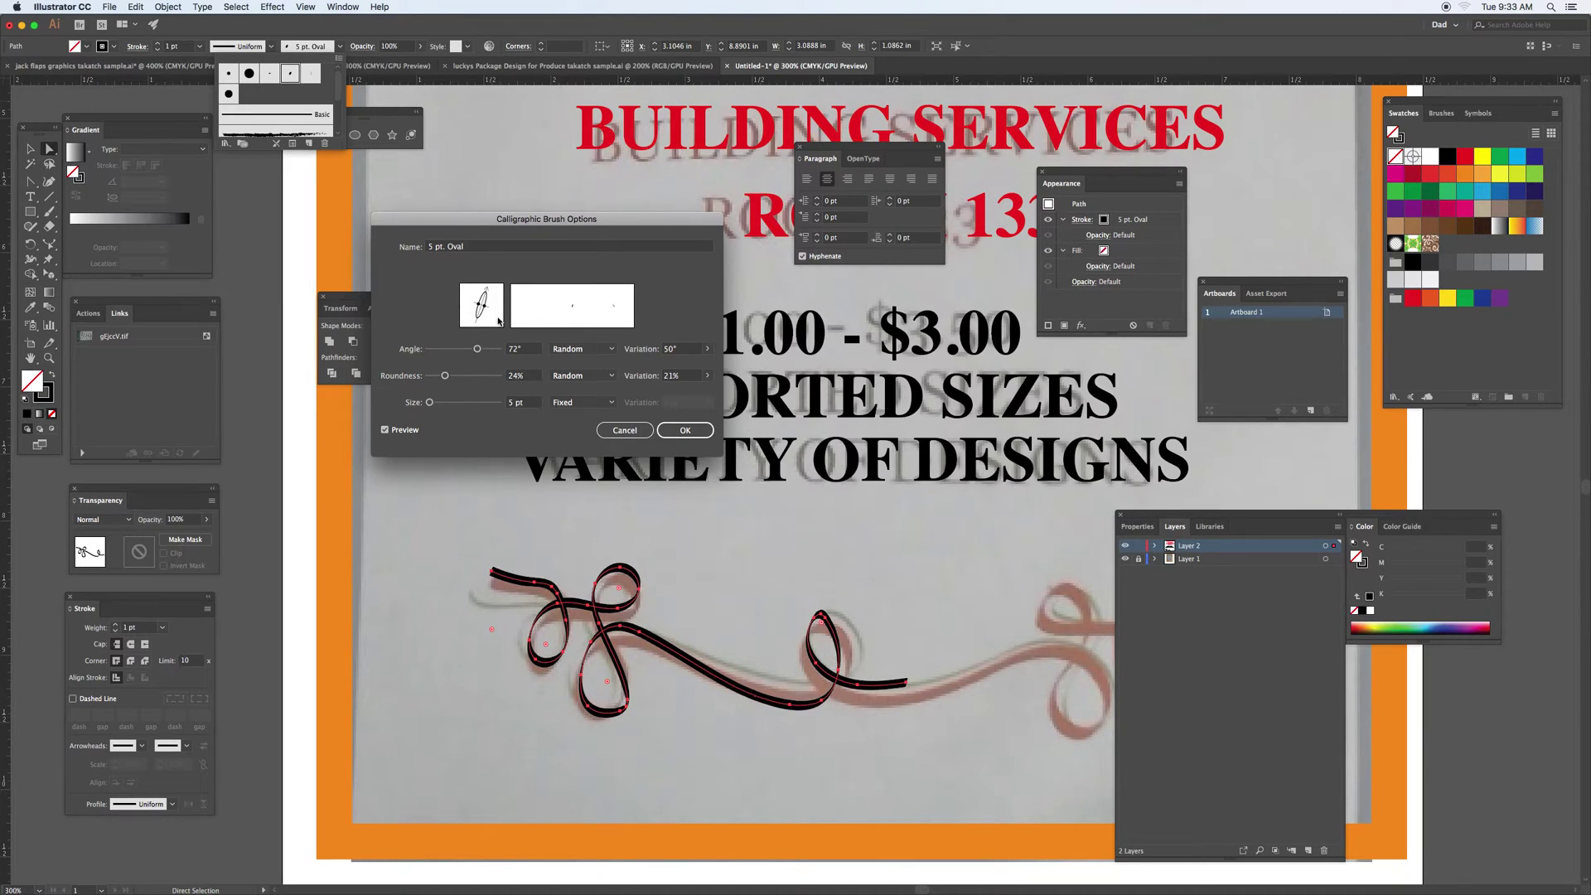
pyautogui.click(685, 430)
pyautogui.click(544, 358)
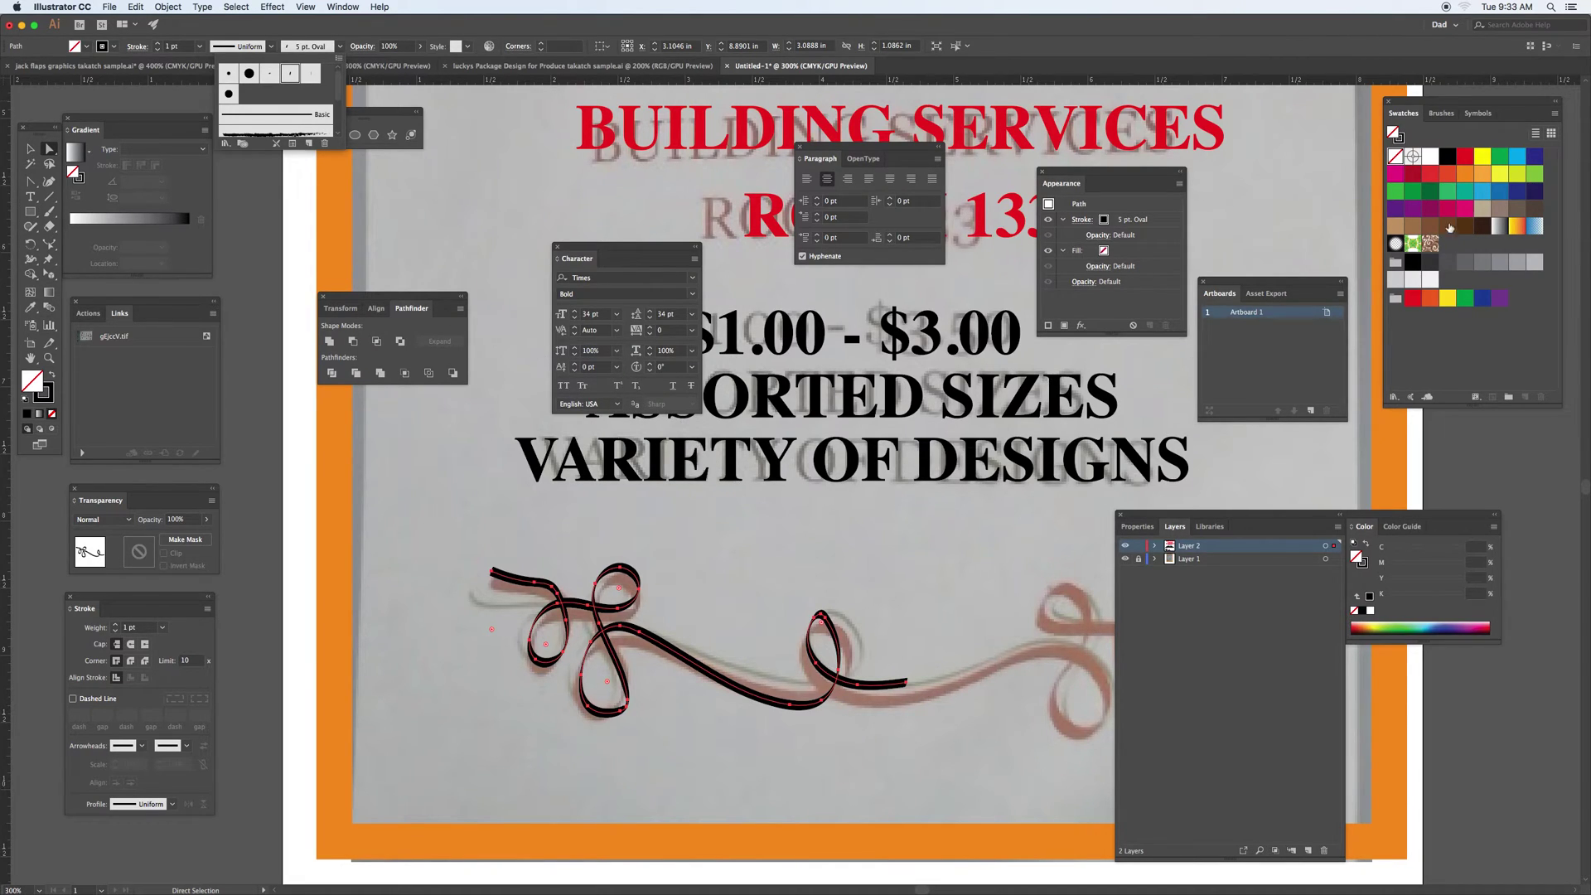
# Step: Color the ribbon's stroke dark red (C 15, M 100, Y 90, K 10) and deselect it
pyautogui.click(1415, 178)
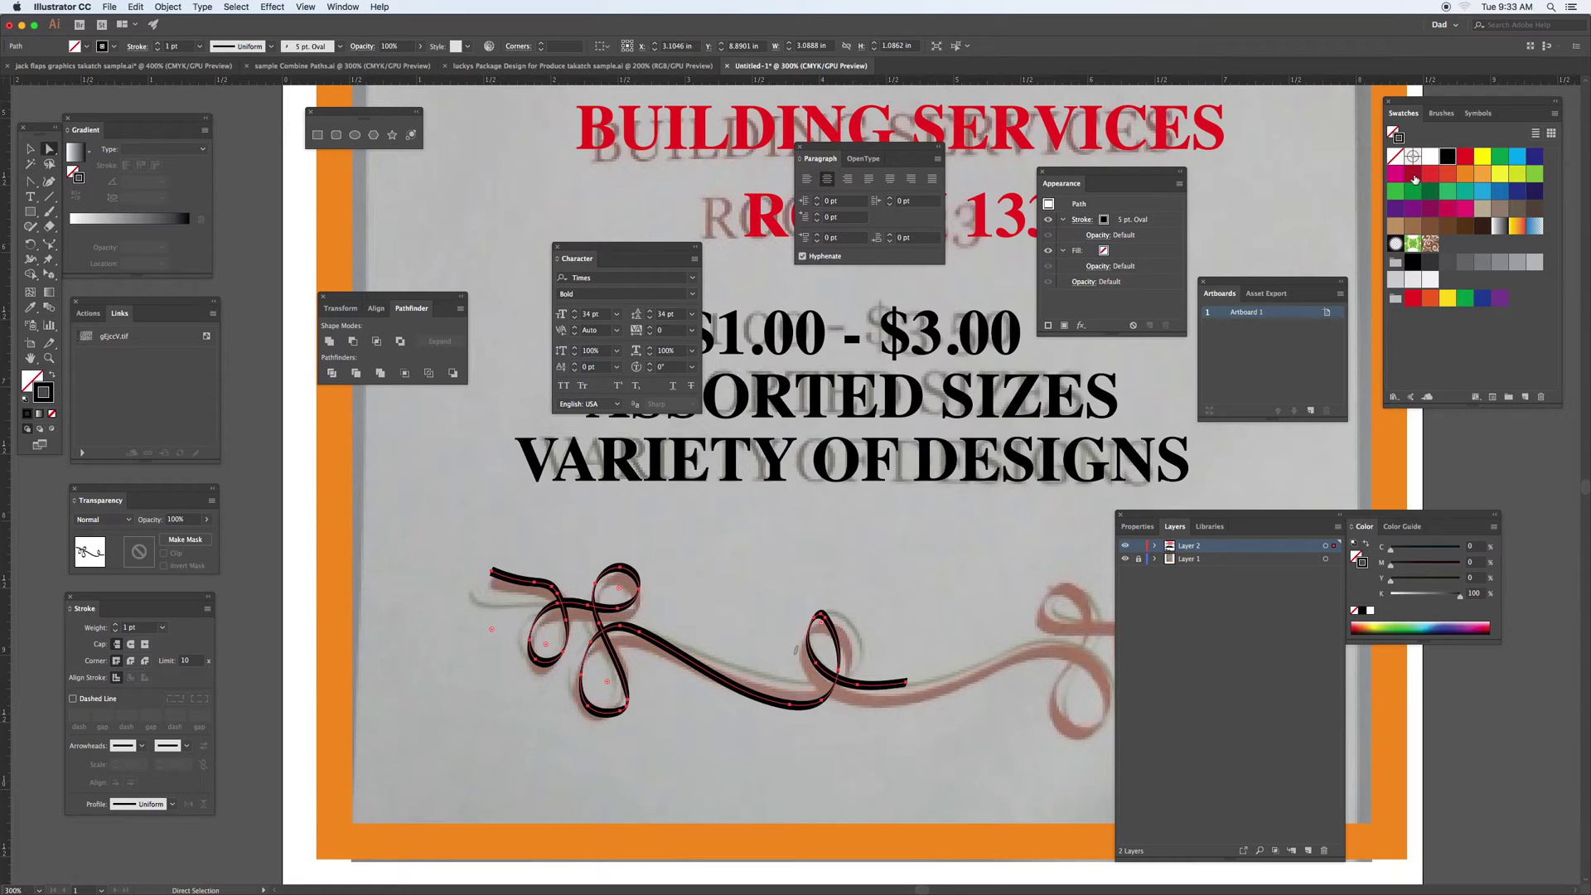
pyautogui.click(1413, 175)
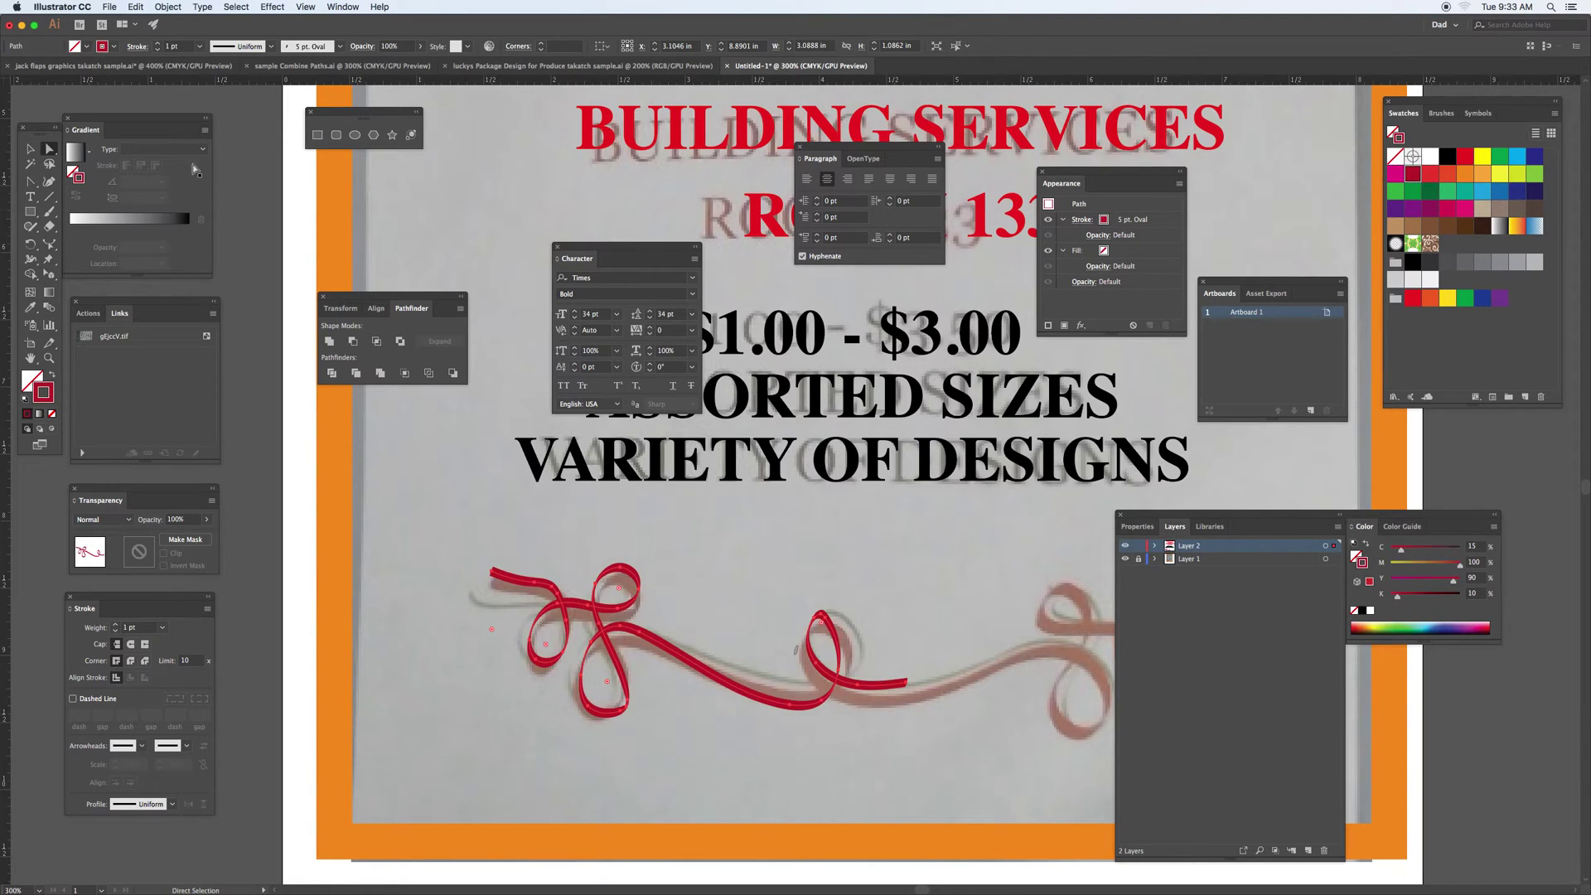
pyautogui.click(29, 149)
pyautogui.click(671, 518)
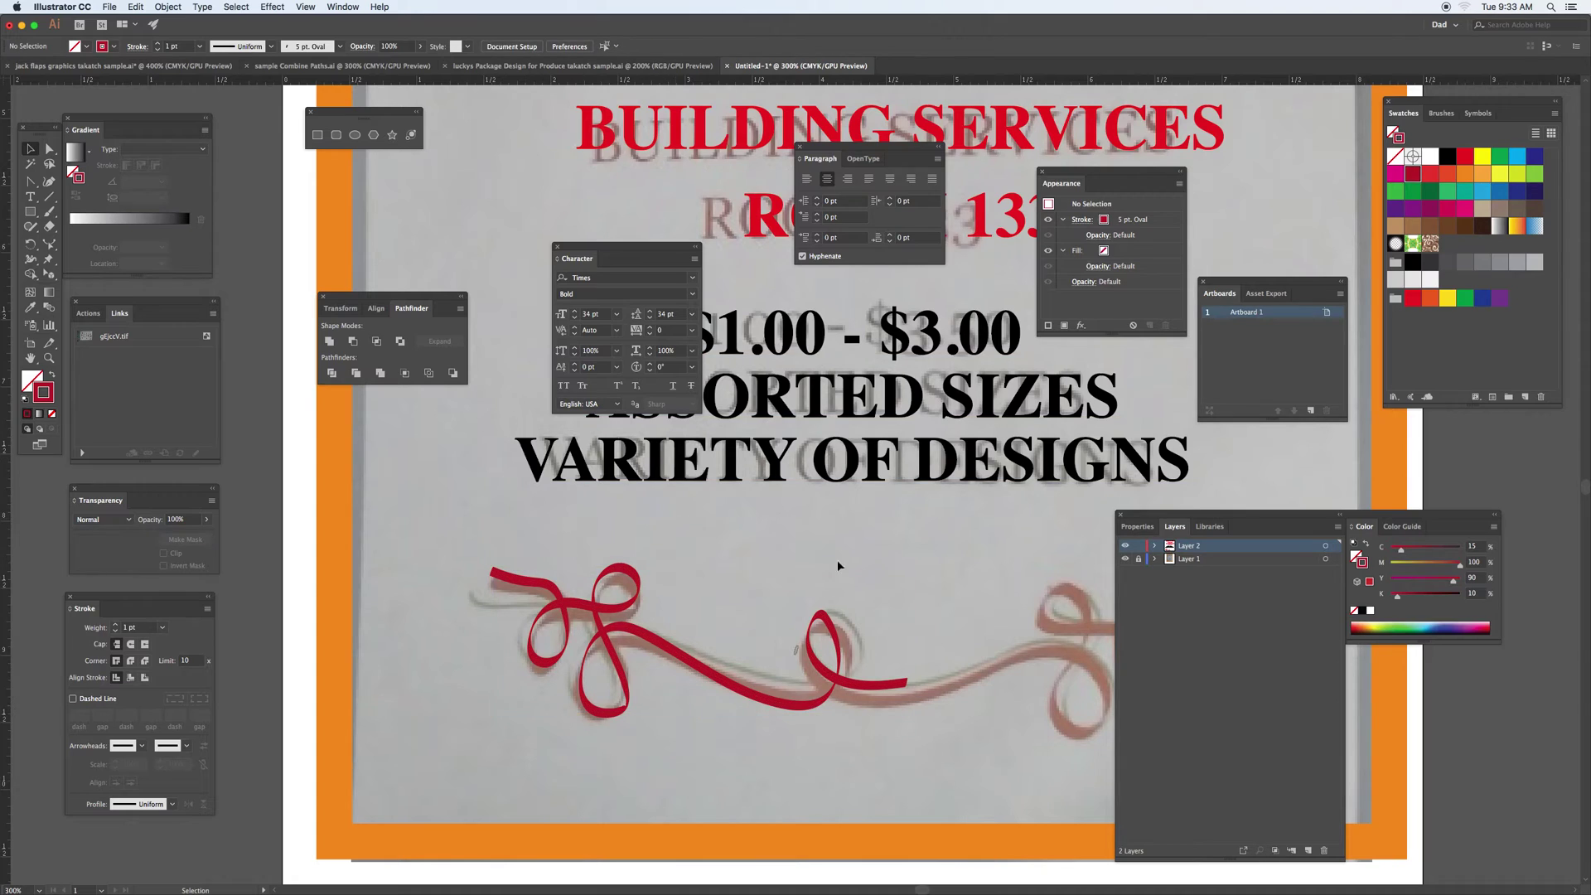
pyautogui.click(785, 704)
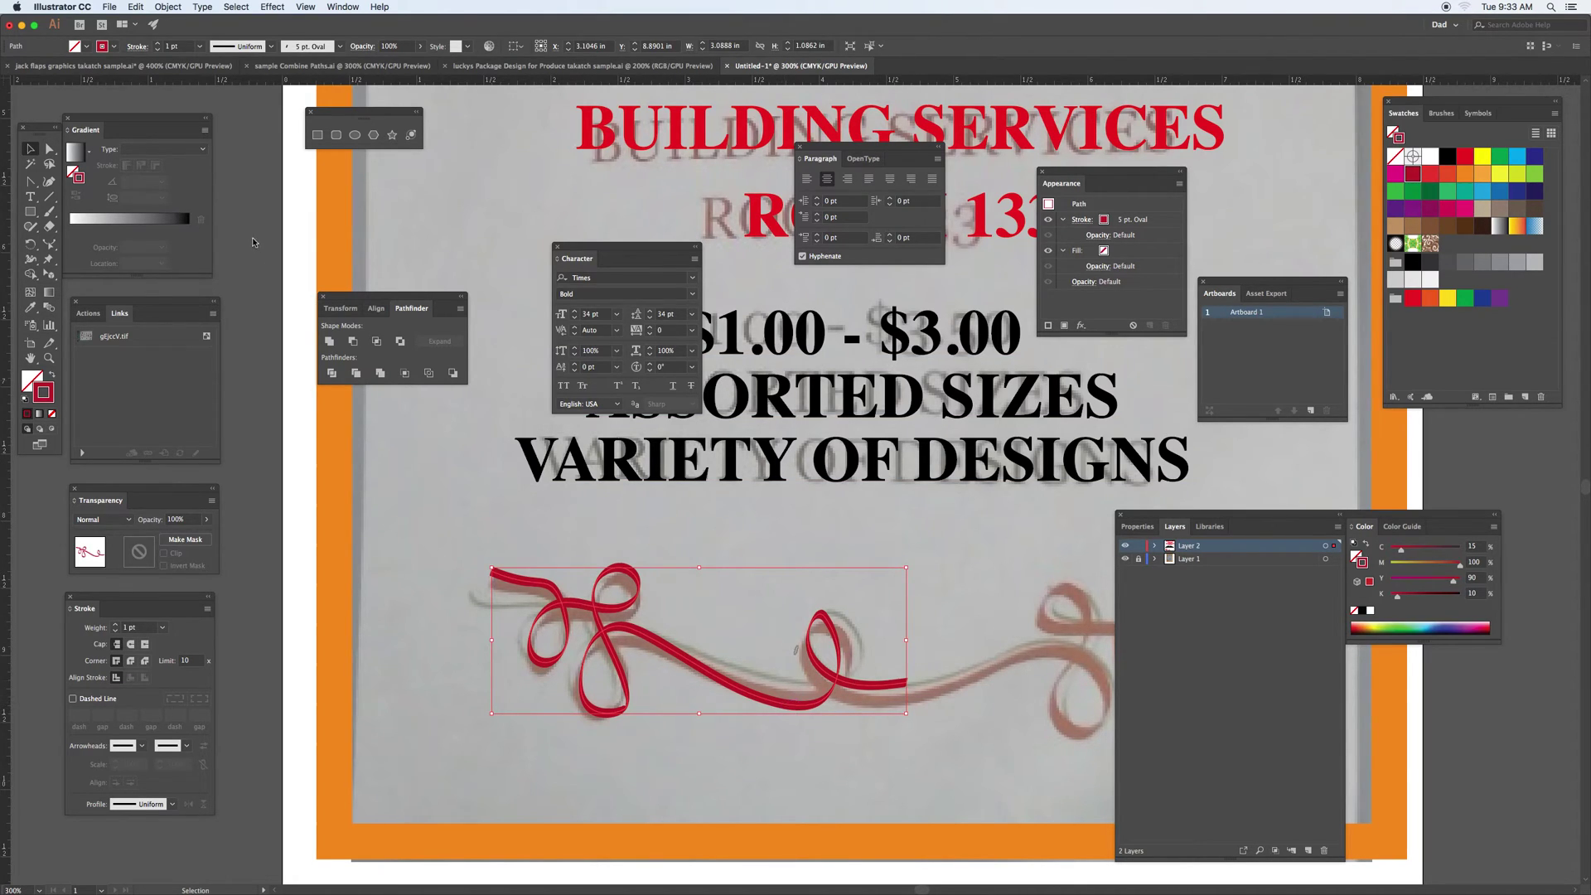
pyautogui.click(190, 45)
pyautogui.tripleClick(190, 46)
pyautogui.click(30, 150)
pyautogui.click(953, 497)
# Step: Hide Layer 1 and the panels to review the new text and ribbon on the blank artboard
pyautogui.press('Tab')
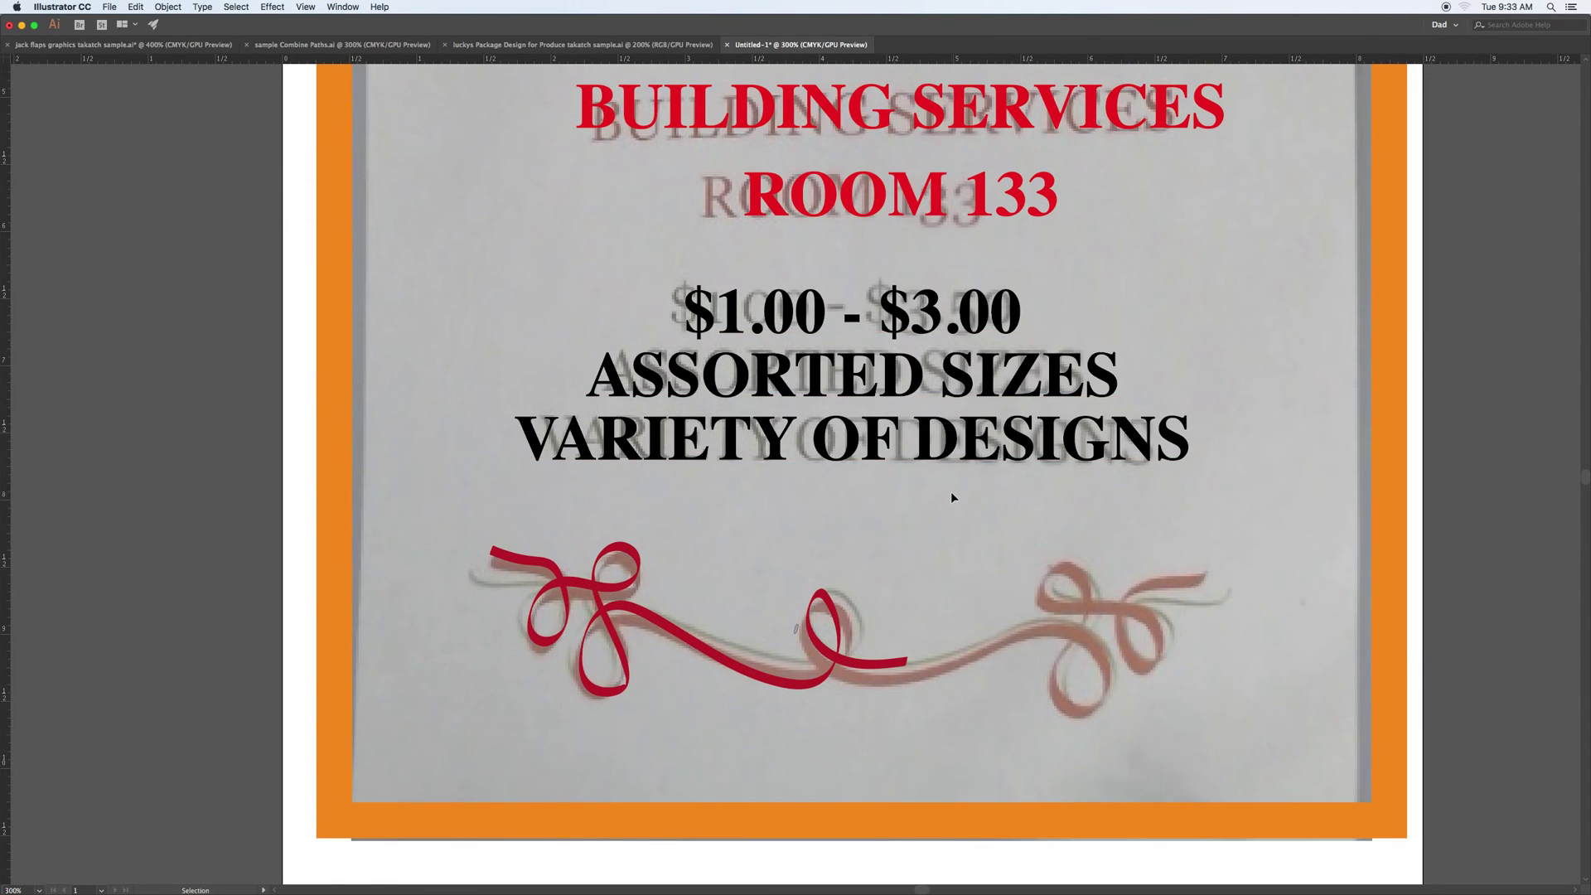
pyautogui.press('Tab')
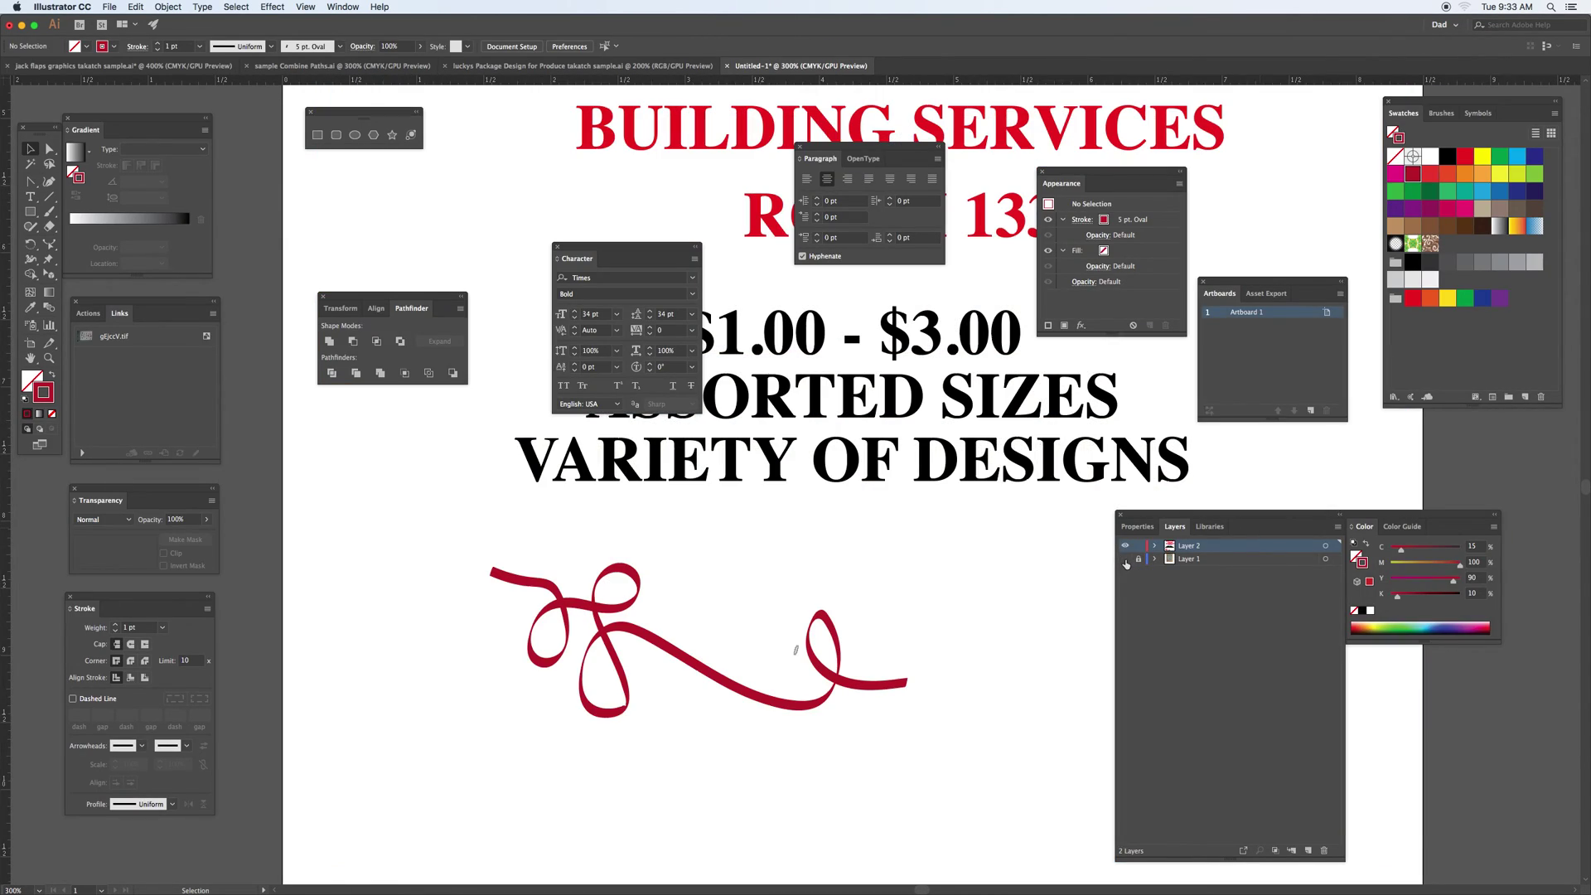
pyautogui.press('Tab')
pyautogui.press('super+minus')
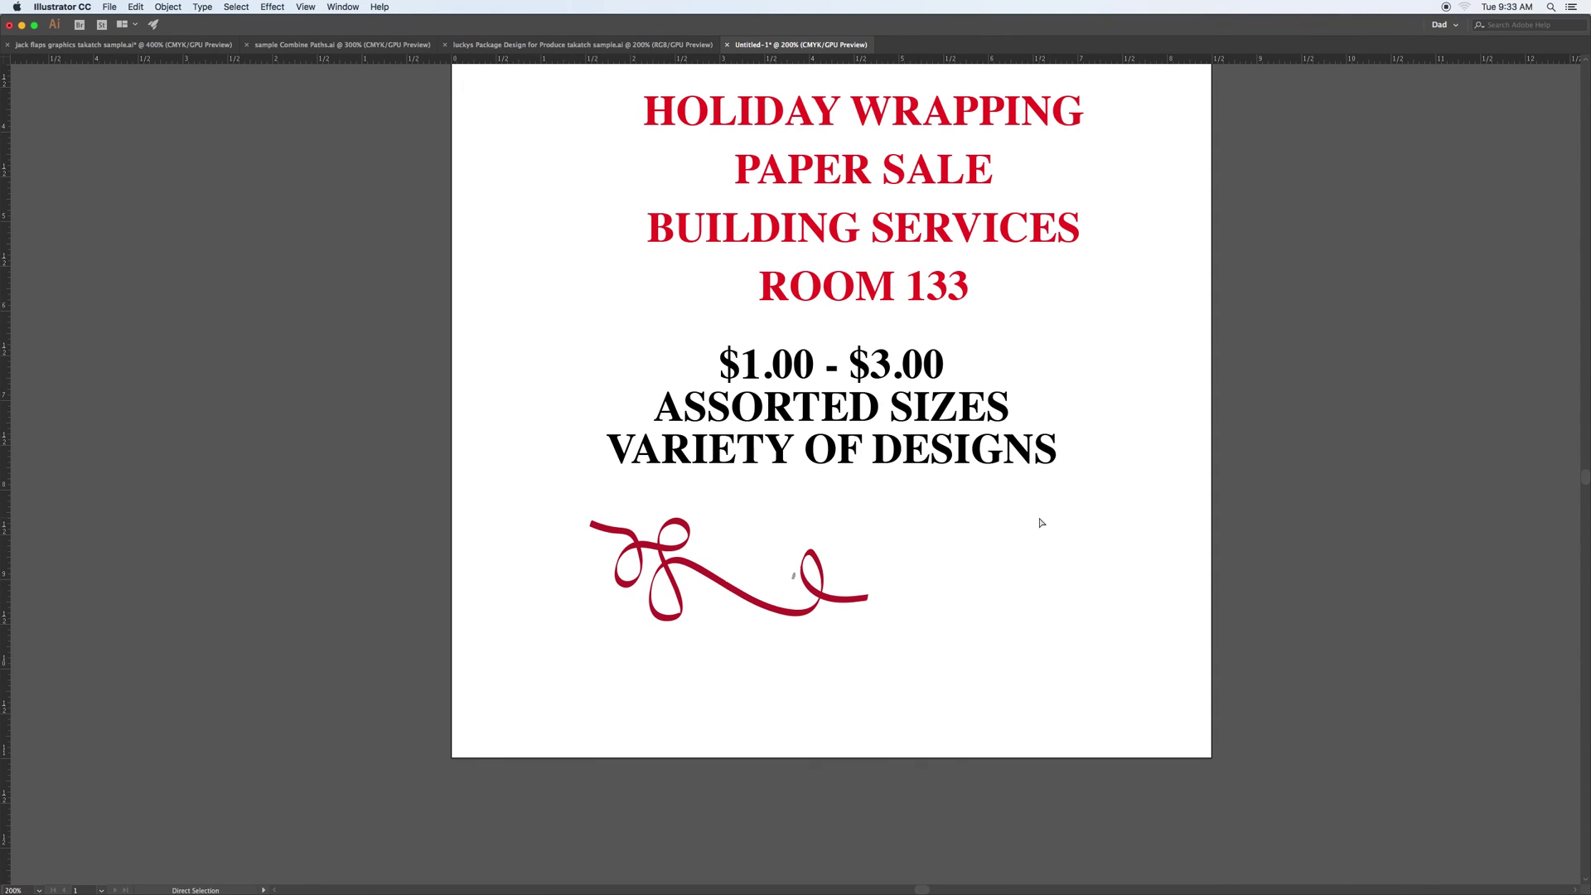